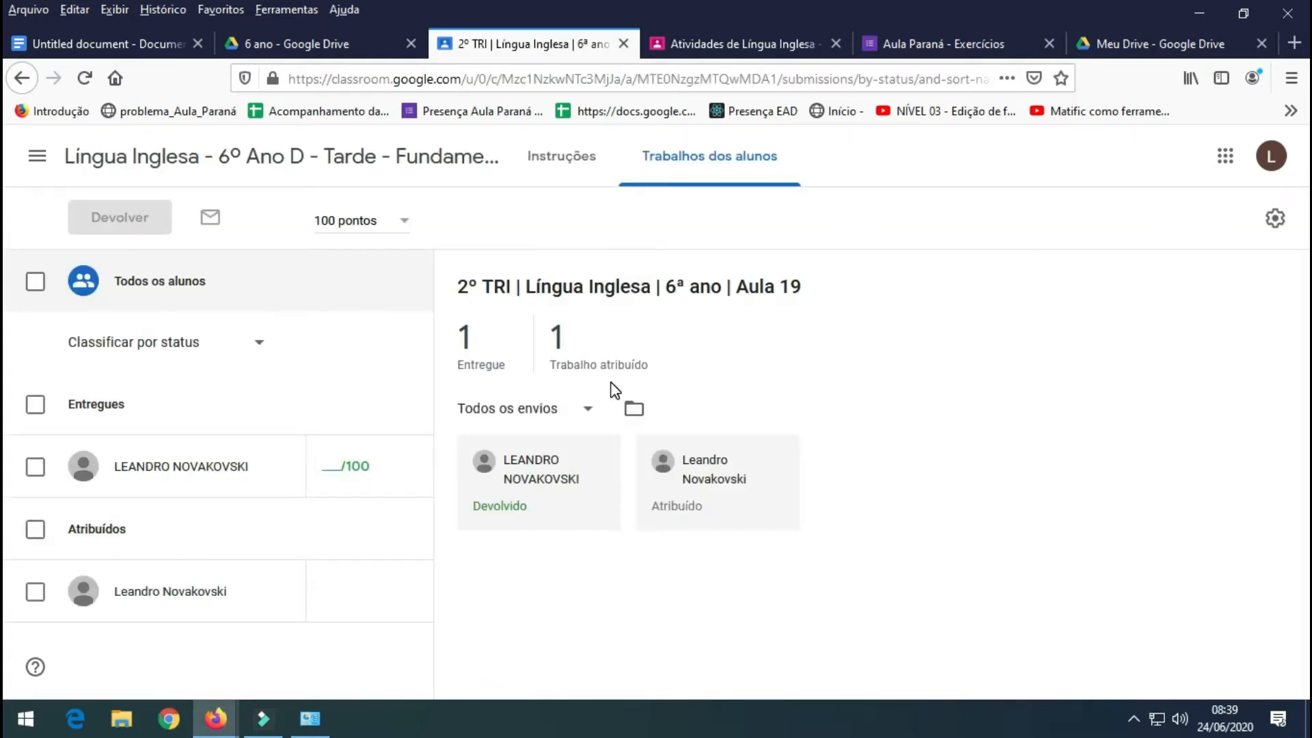
- View the instructions of the Aula 19 assignment and open the assignment for editing
left_click(557, 164)
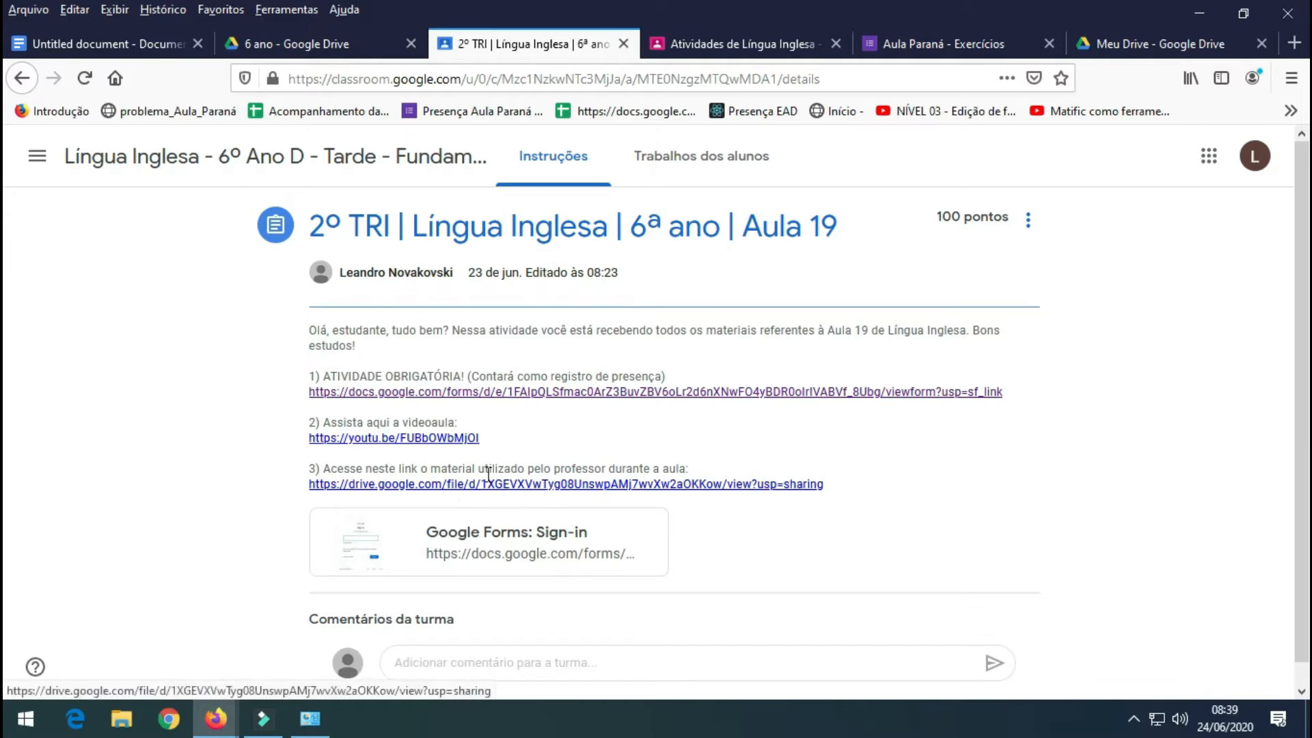
scroll(528, 497, "down", 1)
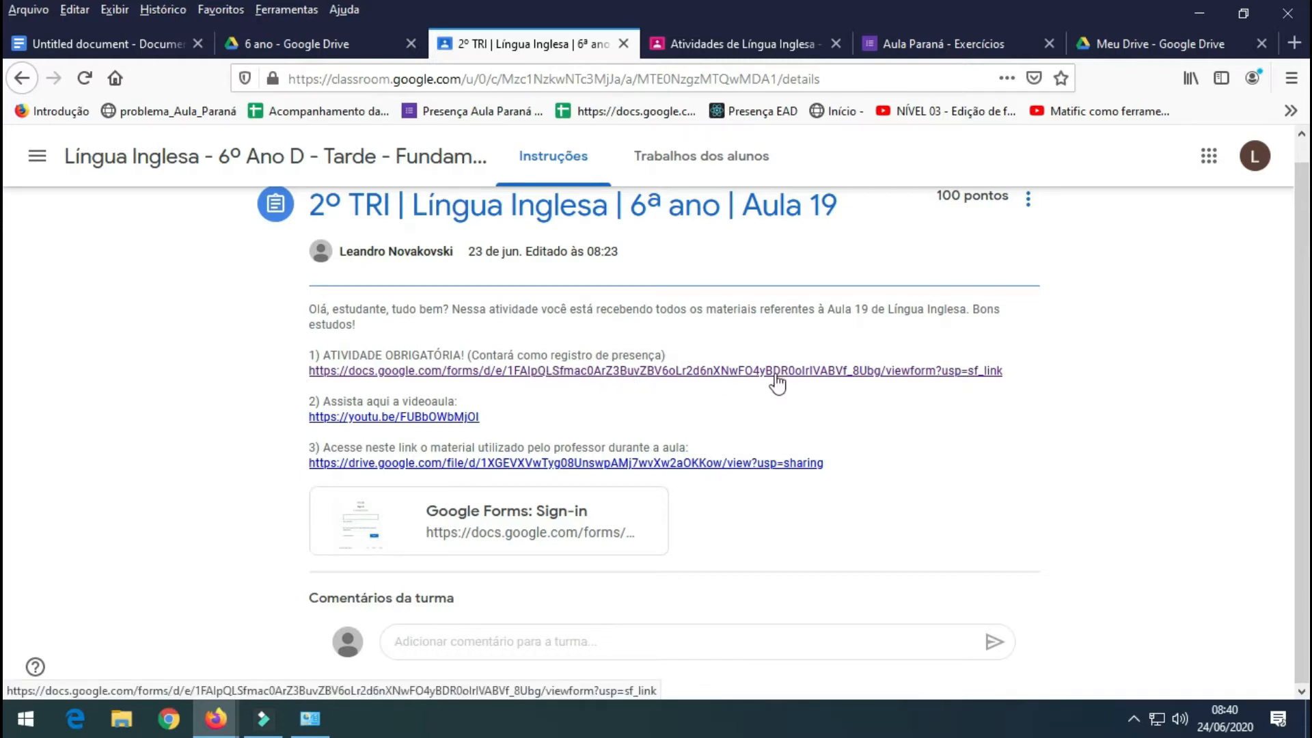
left_click(1027, 199)
left_click(986, 243)
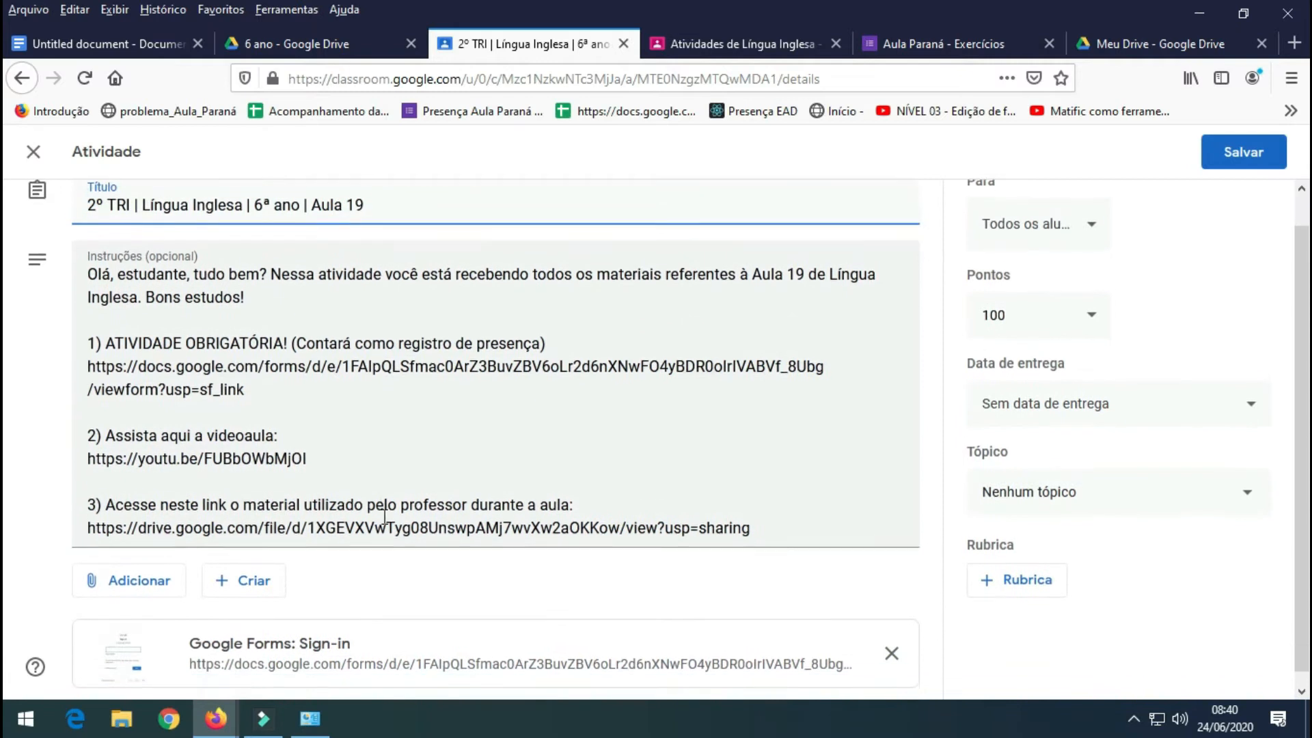
scroll(385, 516, "down", 1)
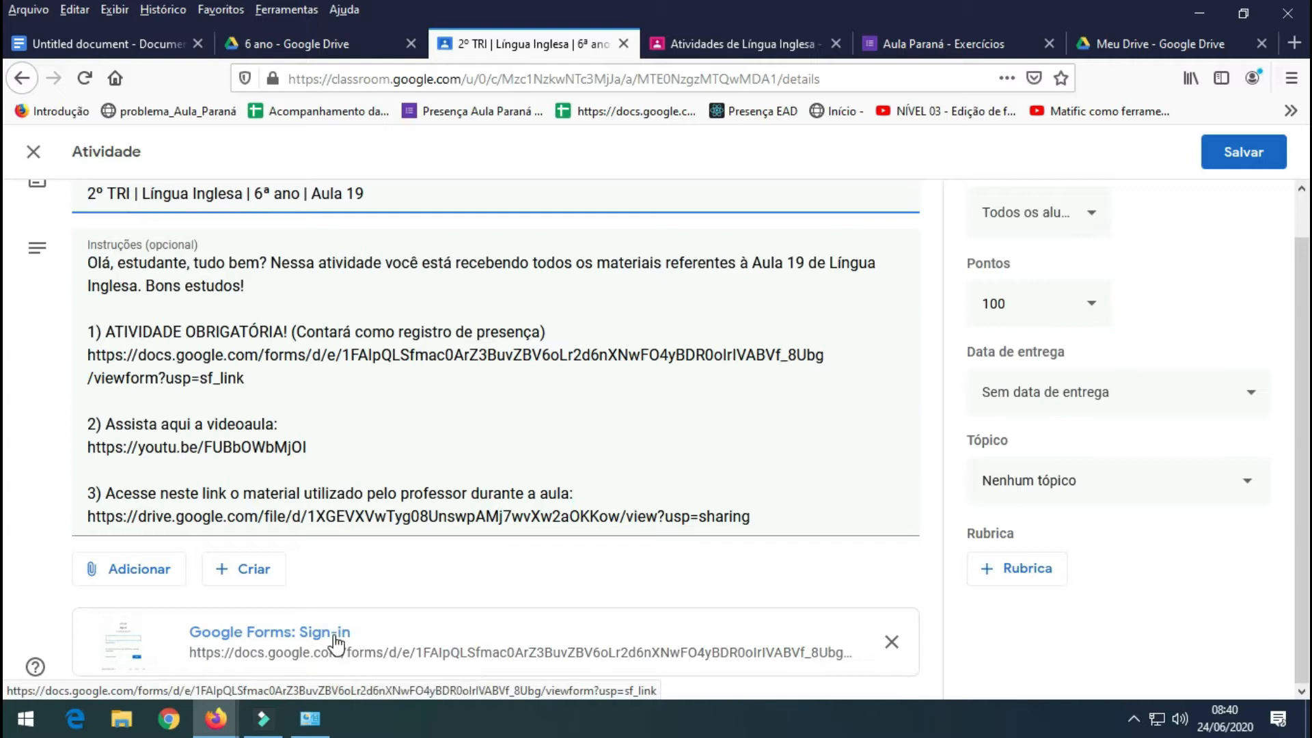
- Examine the mandatory activity's form link in the instructions and compare it with the attached Google Forms: Sign-in link
left_click_drag(247, 379, 81, 360)
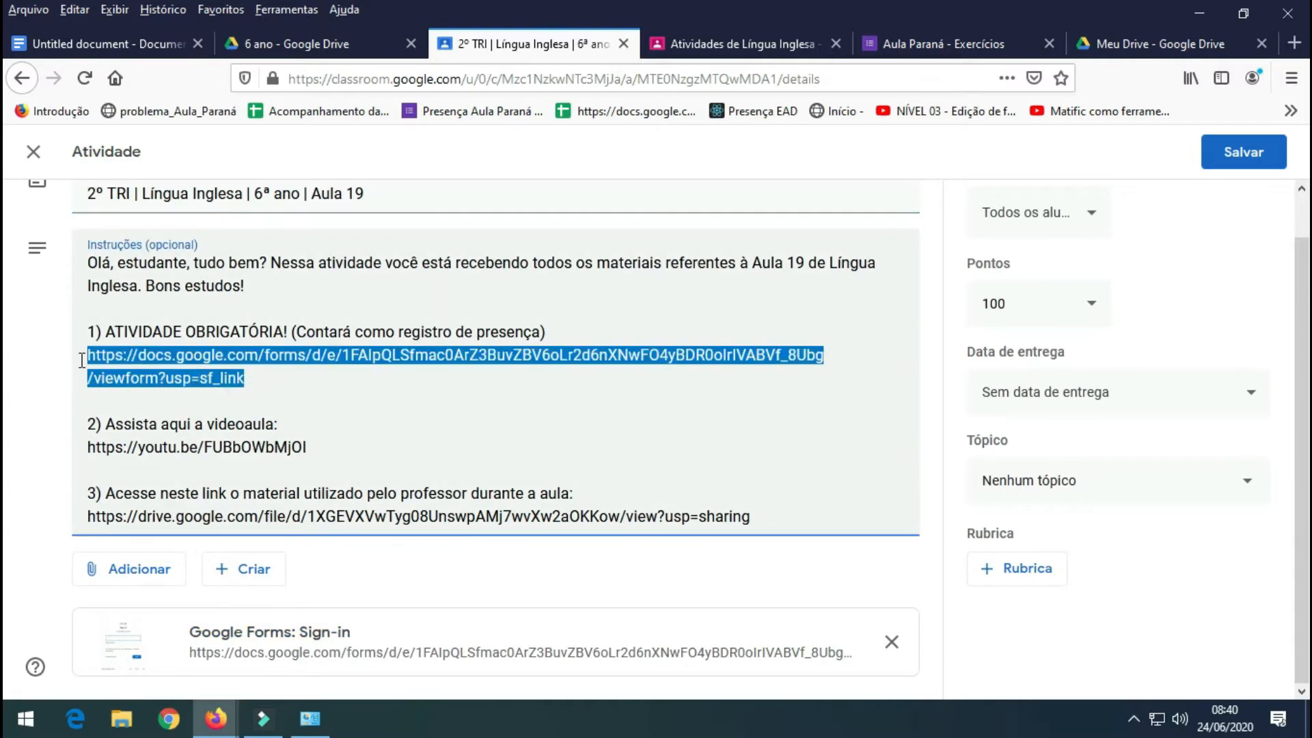
left_click(246, 376)
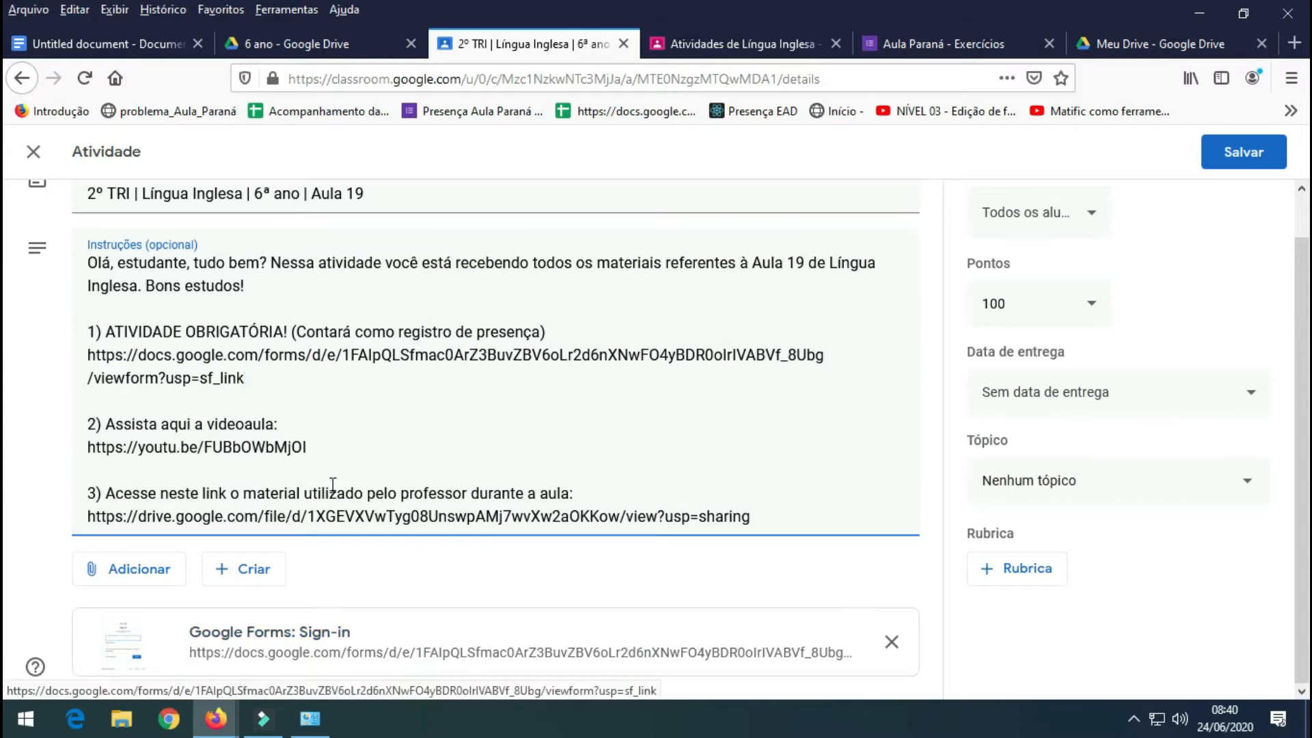
left_click_drag(246, 378, 85, 357)
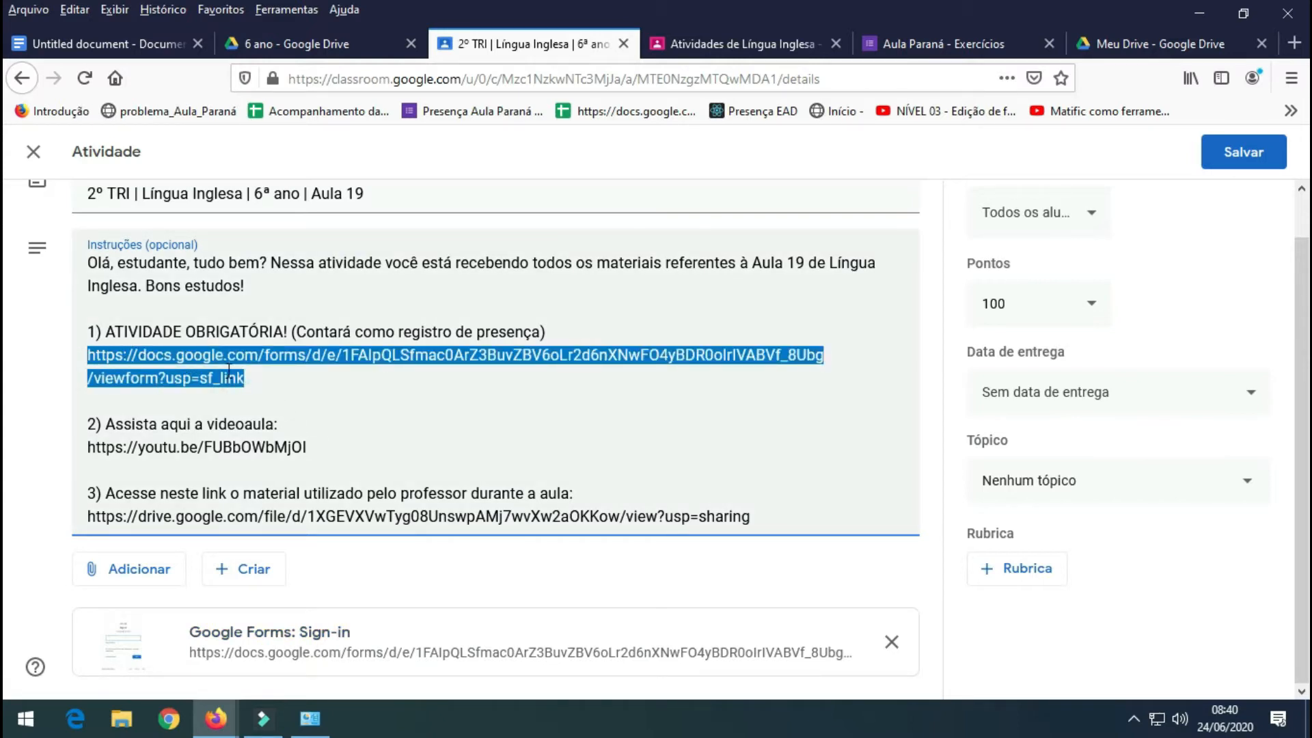
left_click(262, 378)
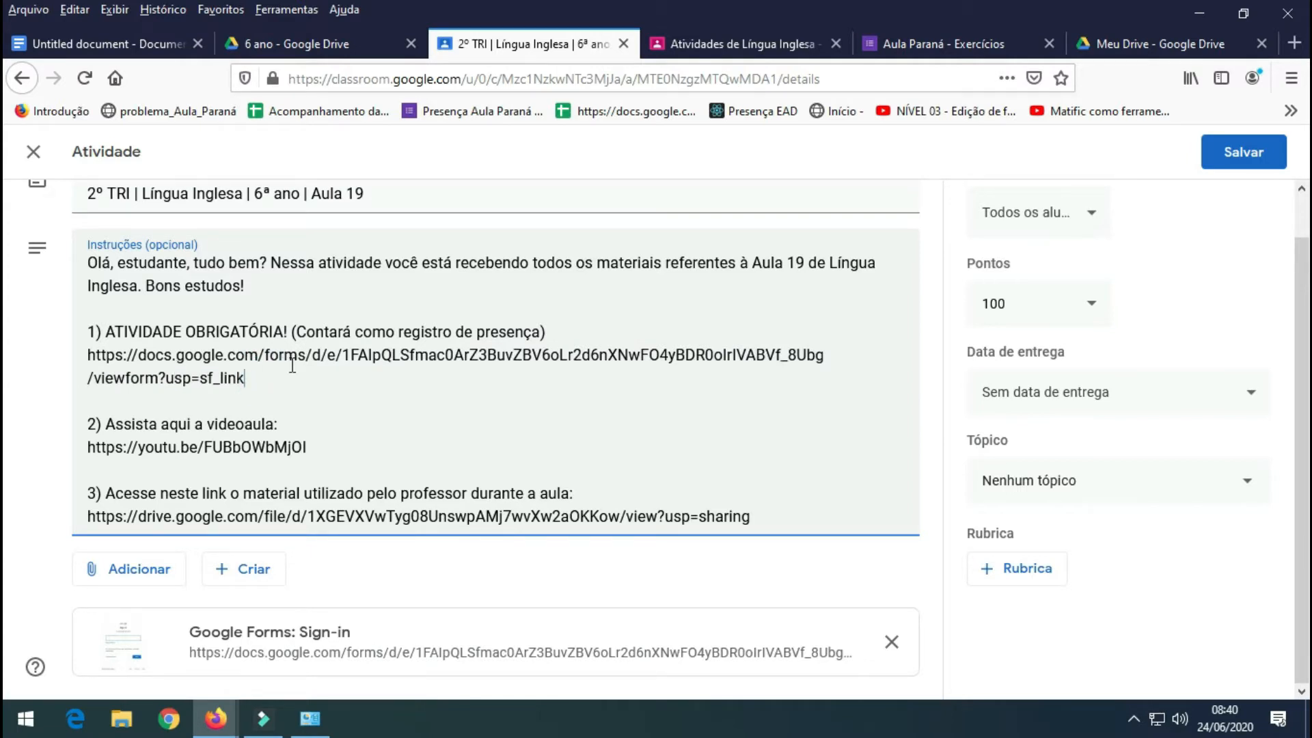
scroll(415, 478, "up", 1)
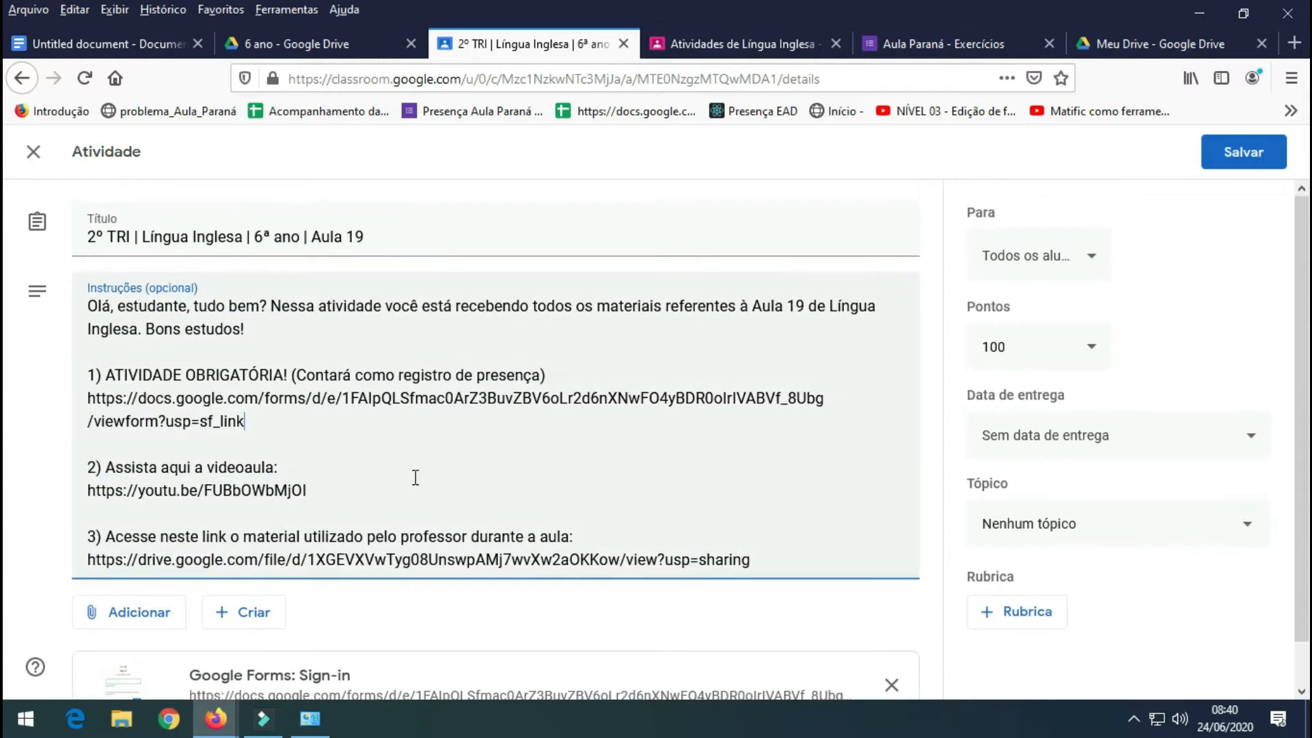
scroll(416, 477, "down", 1)
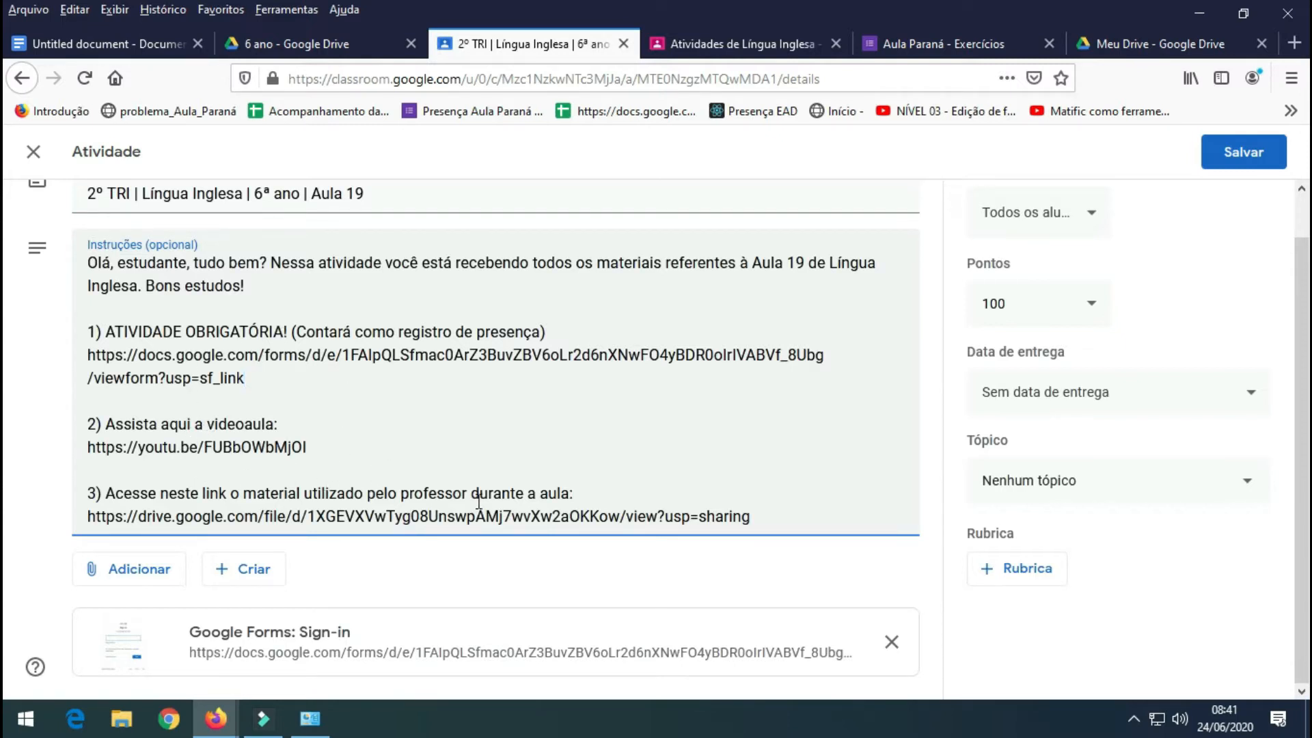
- Try removing the Google Forms: Sign-in attachment, review the options for adding or creating attachments, and discard the edit
left_click(892, 642)
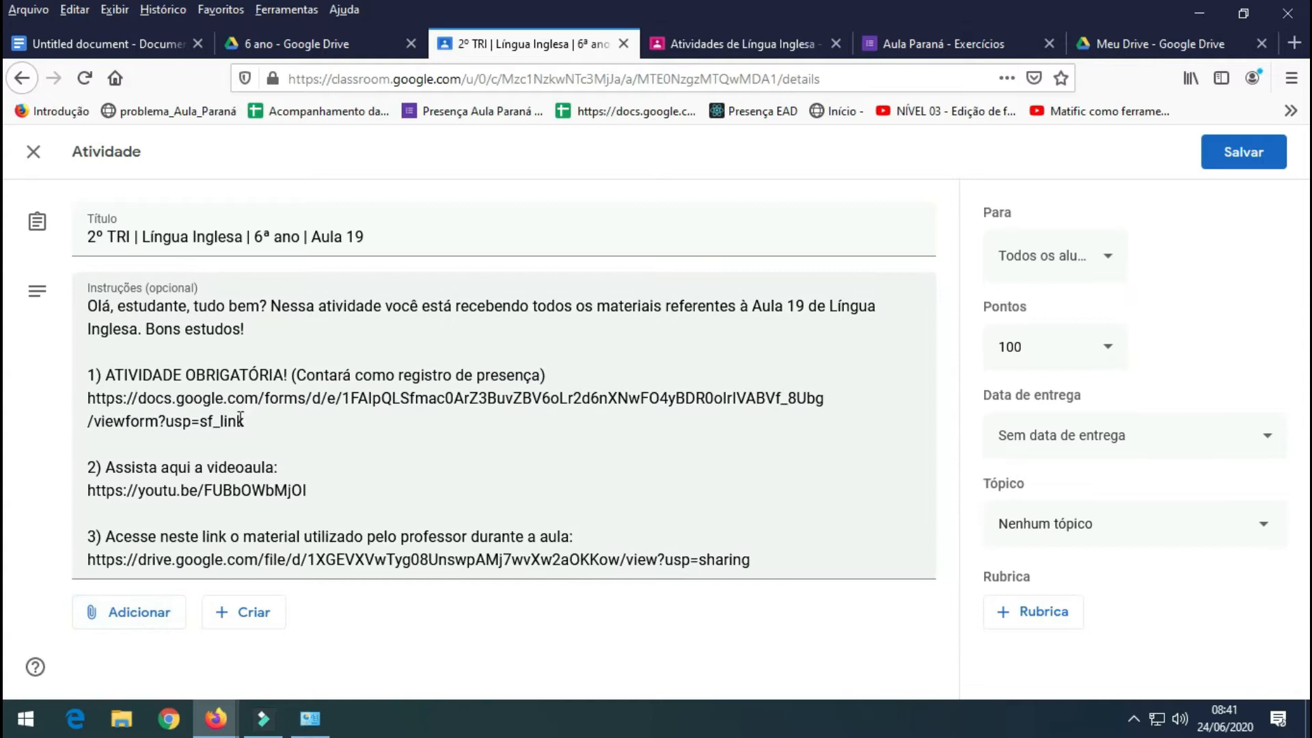
left_click(161, 623)
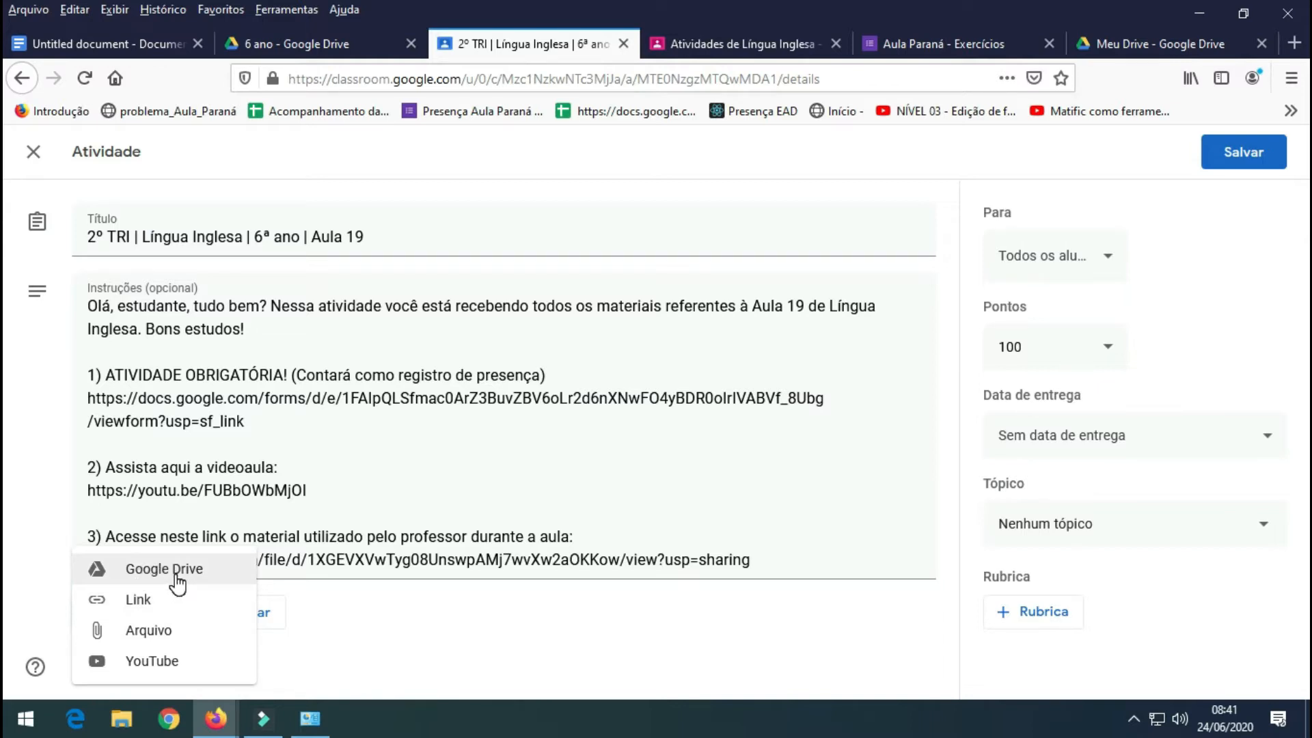
left_click(320, 520)
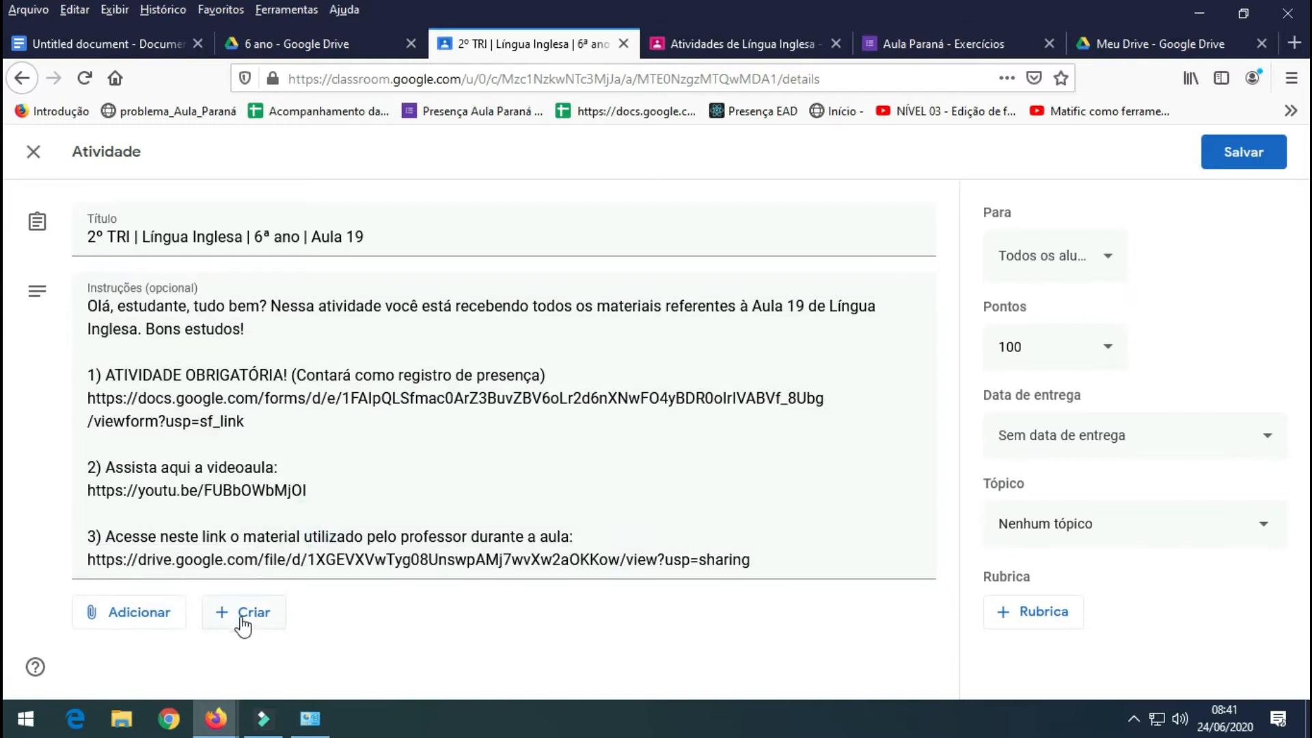
left_click(244, 623)
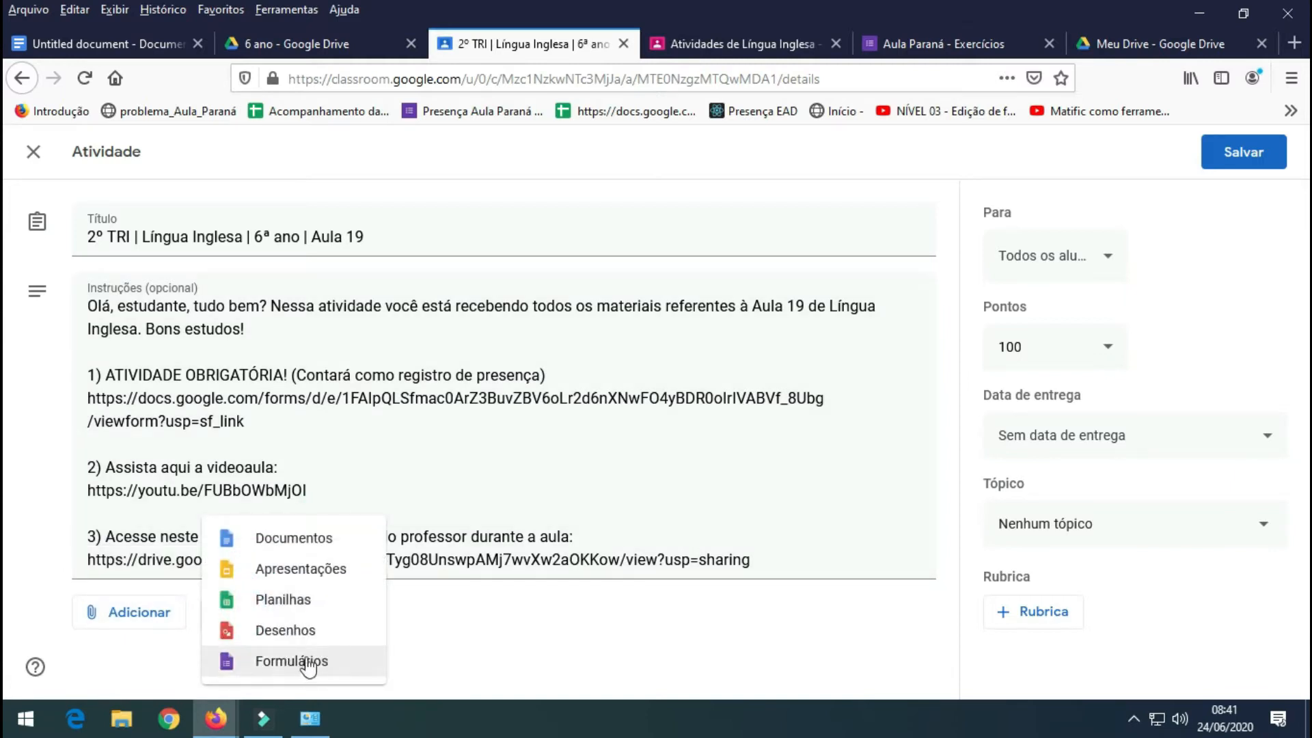
left_click(403, 499)
left_click(133, 617)
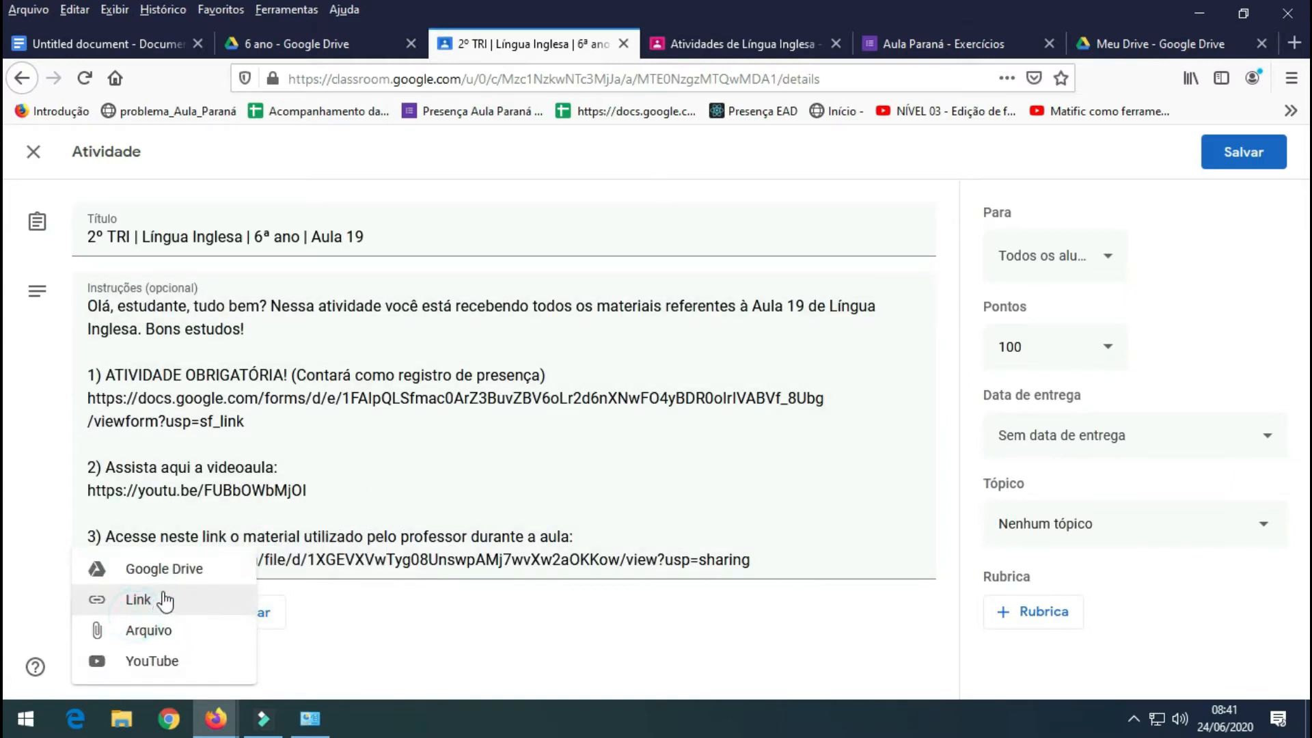
left_click(345, 503)
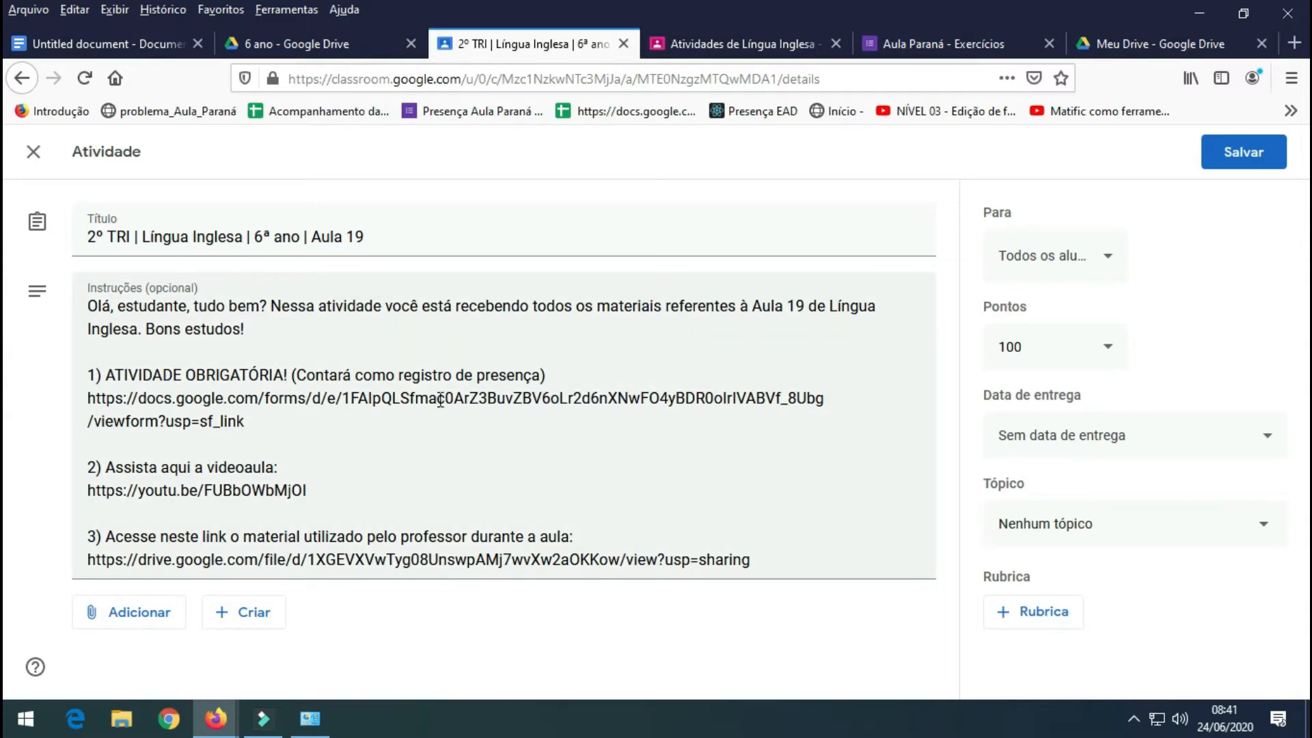
left_click(33, 151)
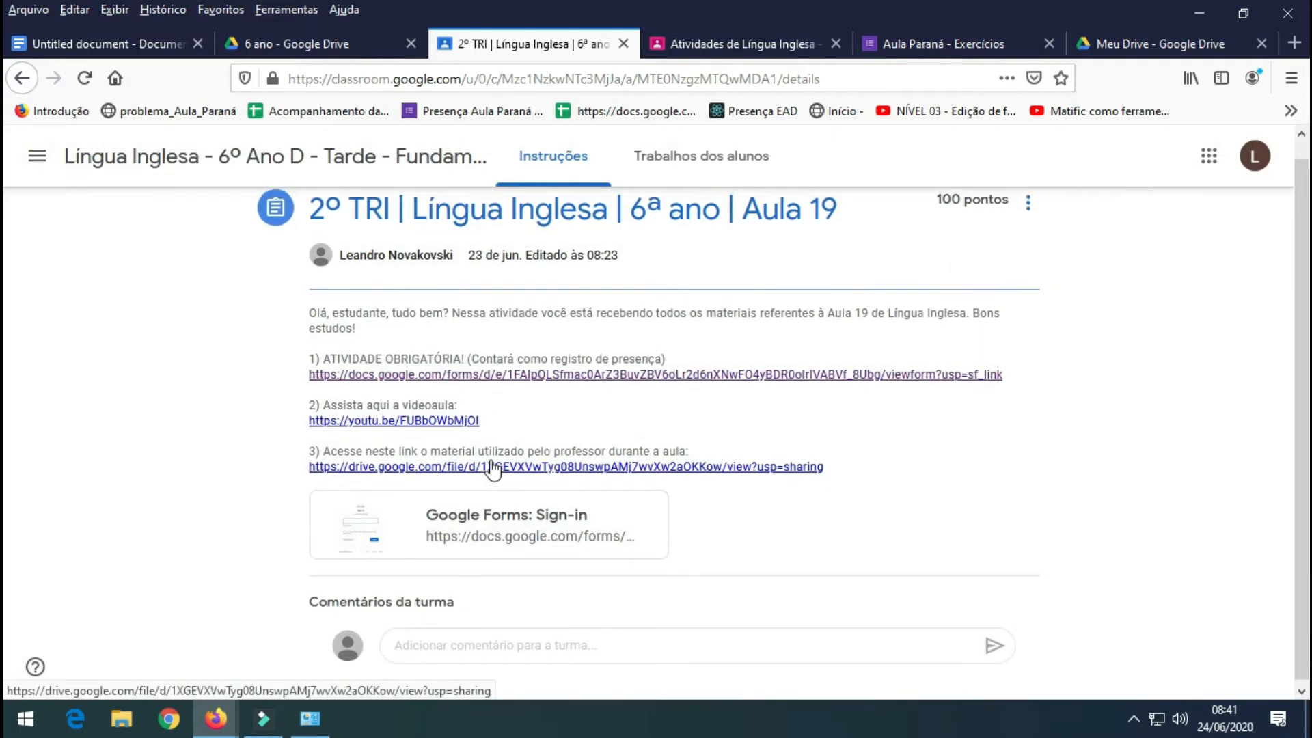
- Return to the class's Atividades page and review the types of posts that can be created
scroll(492, 469, "up", 1)
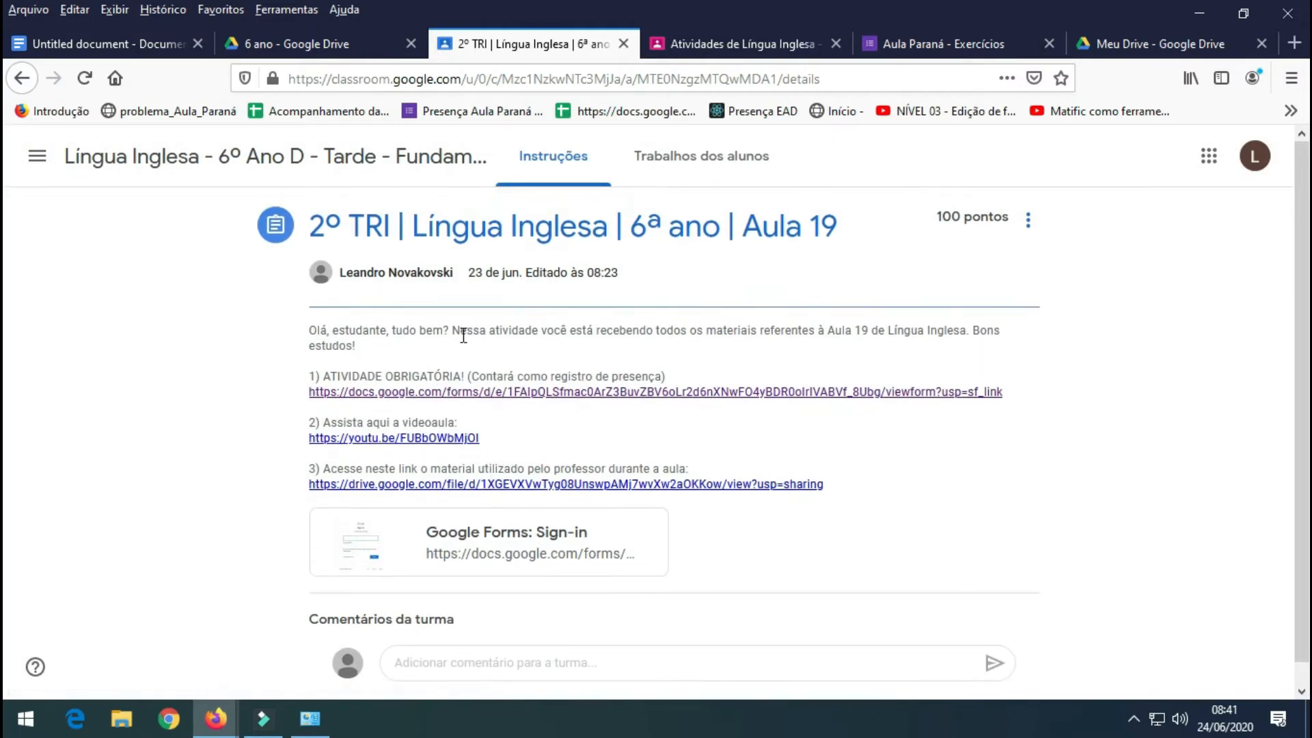
left_click(286, 157)
left_click(615, 177)
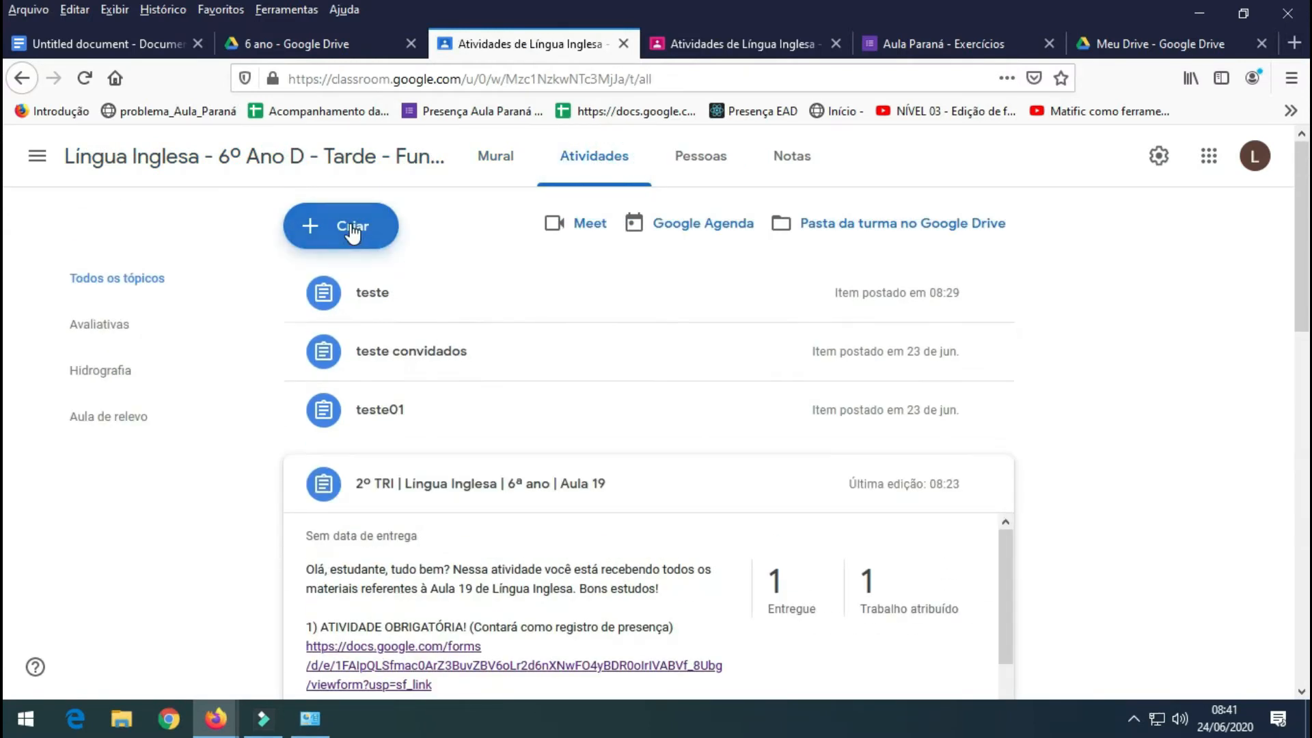
left_click(352, 232)
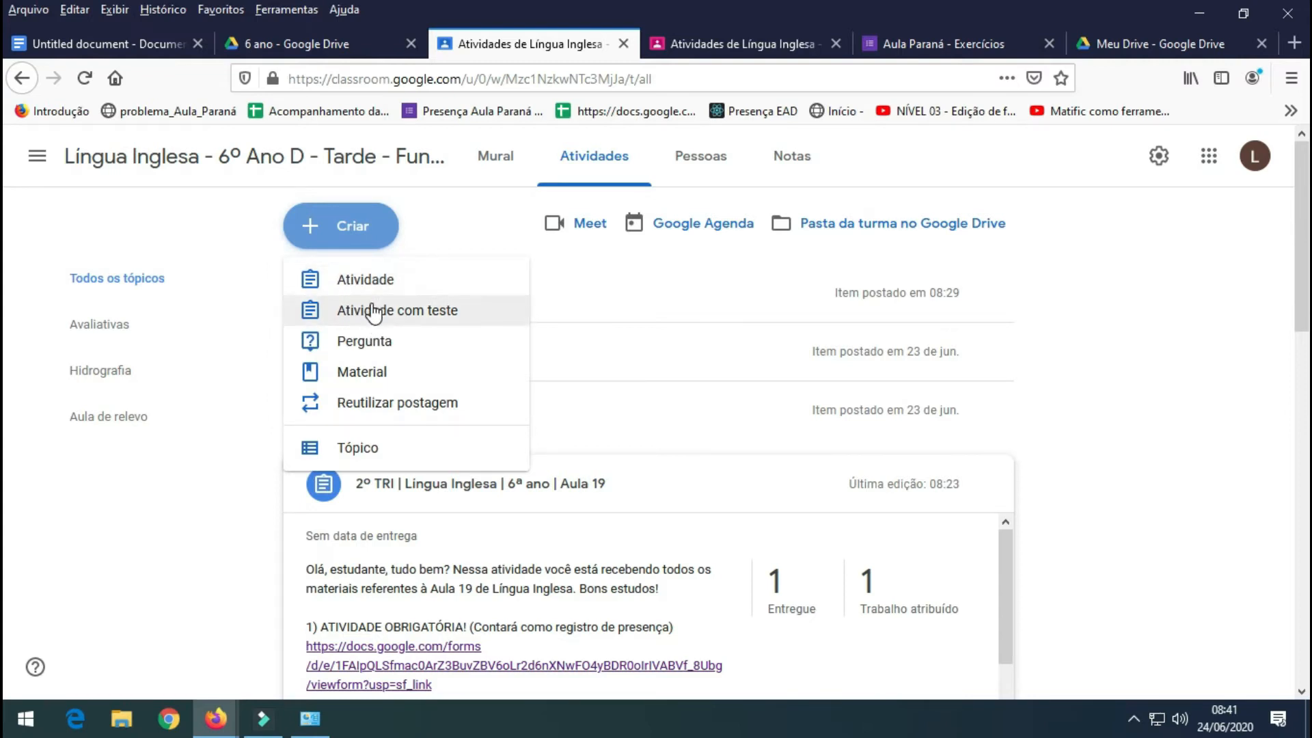
left_click(227, 378)
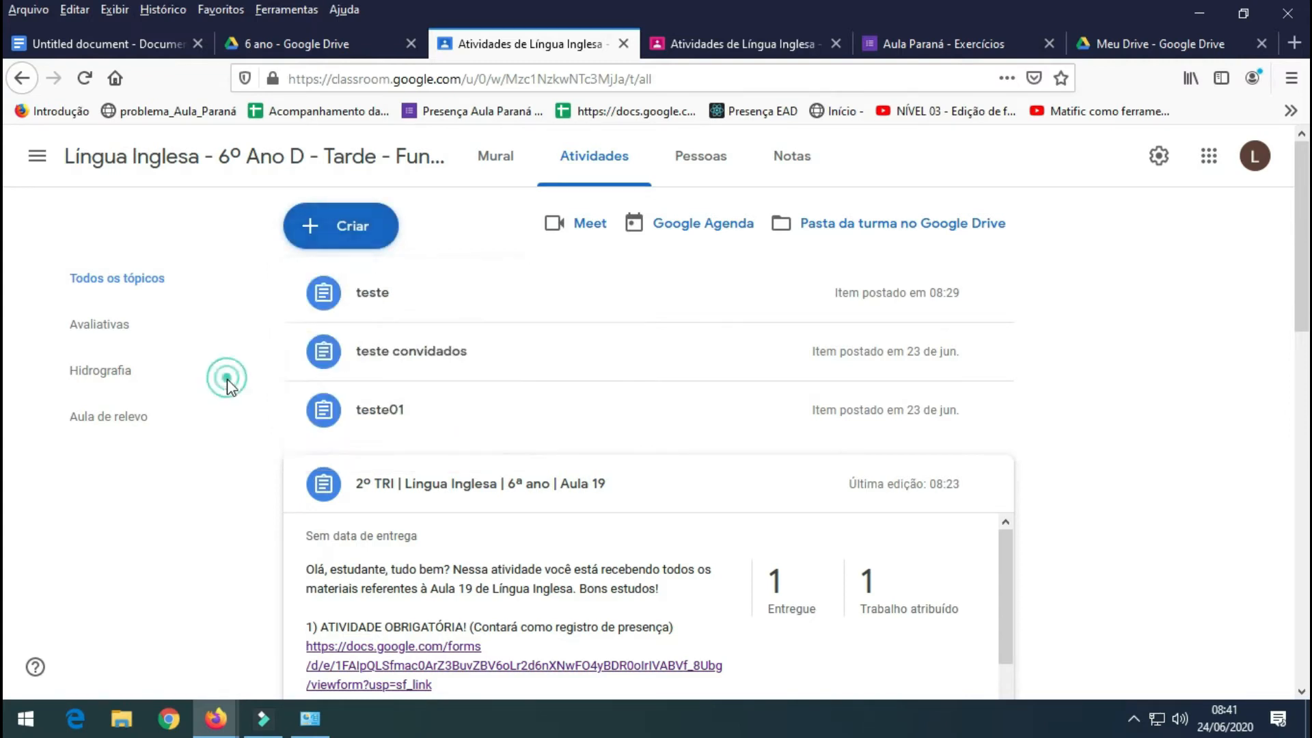
- Review the Aula 19 post in the activities list and open its mandatory activity form link
scroll(424, 538, "down", 2)
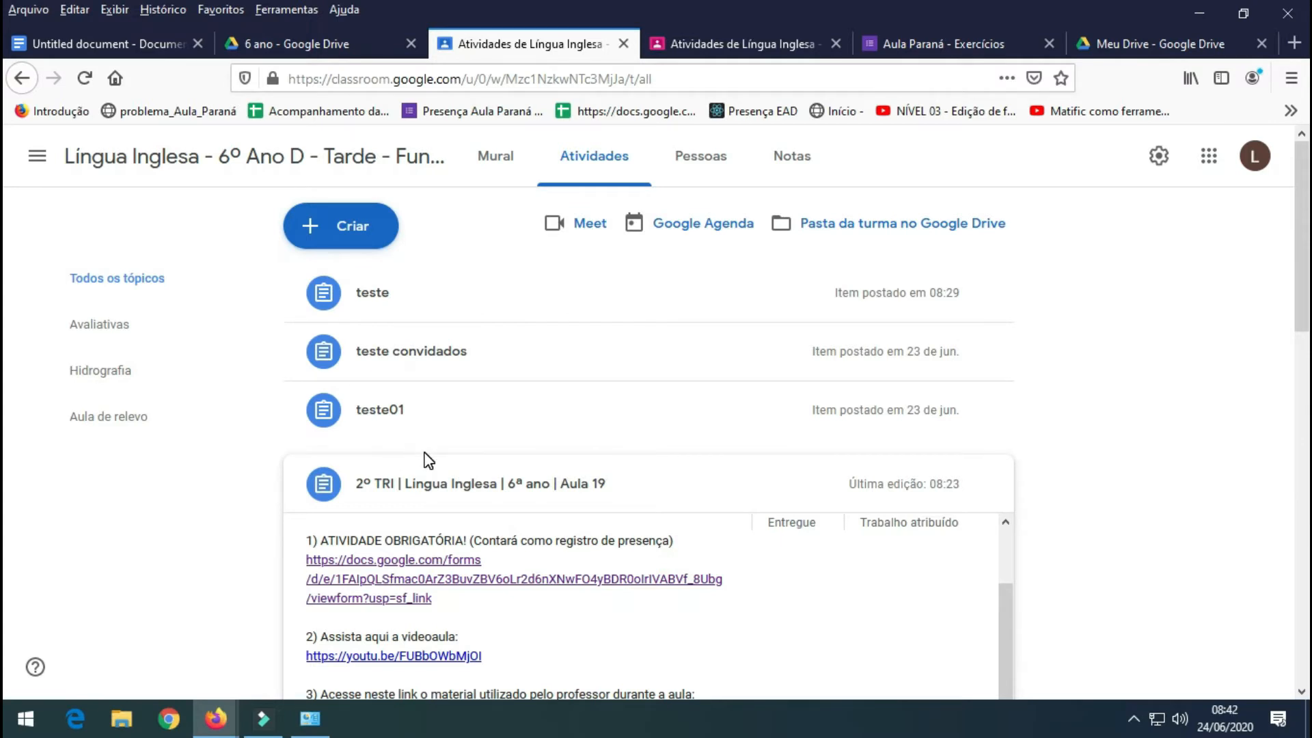
scroll(429, 460, "down", 3)
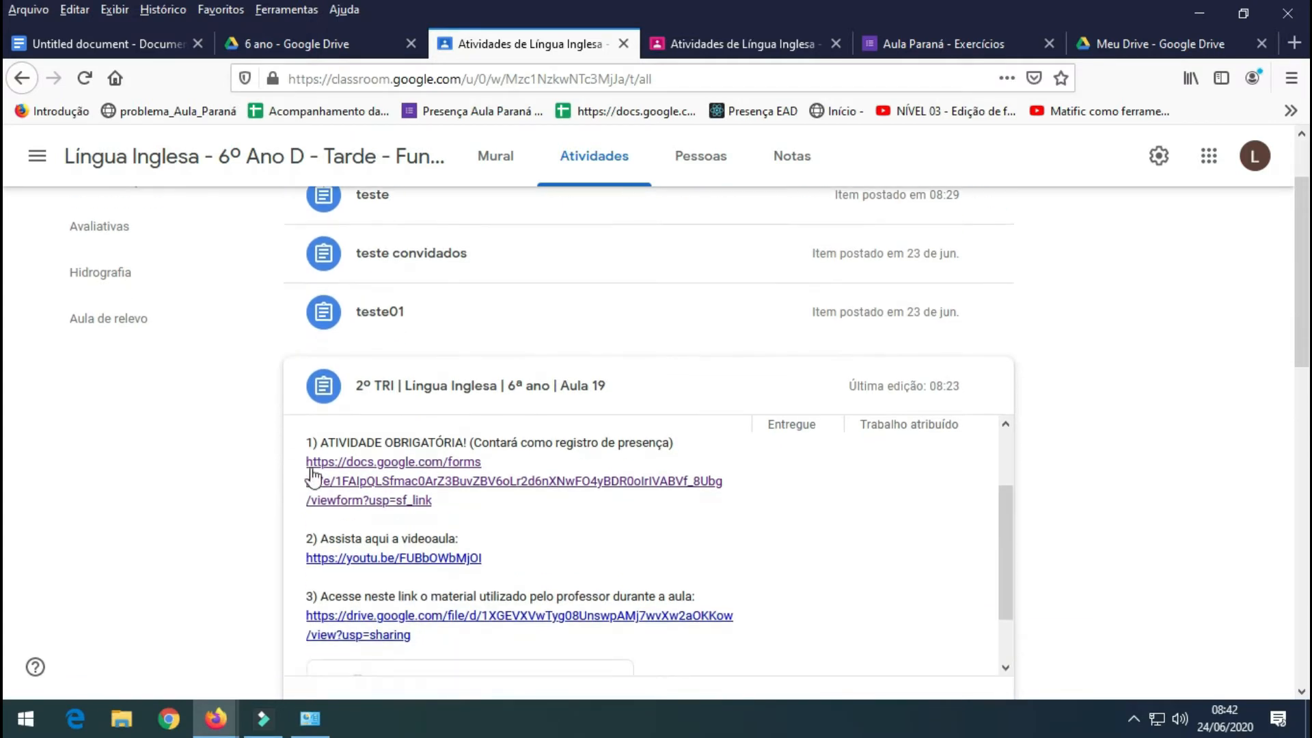
scroll(256, 501, "up", 2)
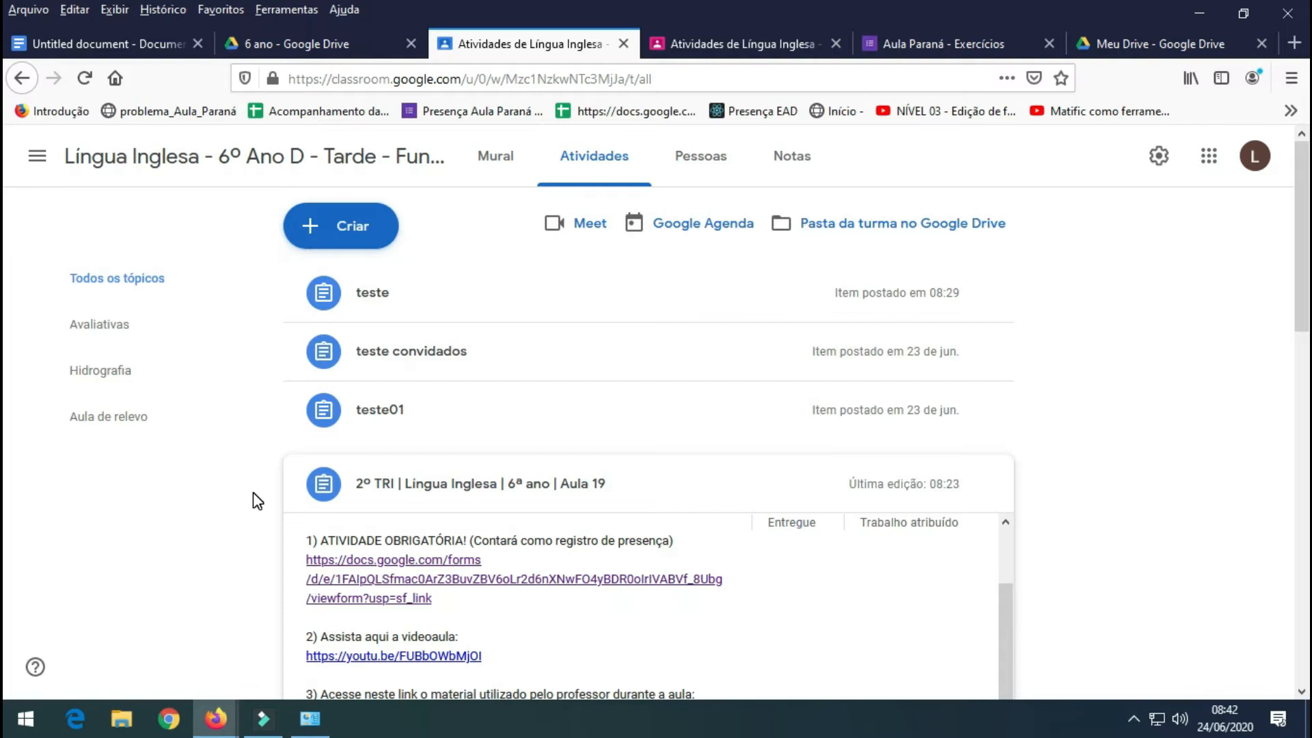
left_click(406, 577)
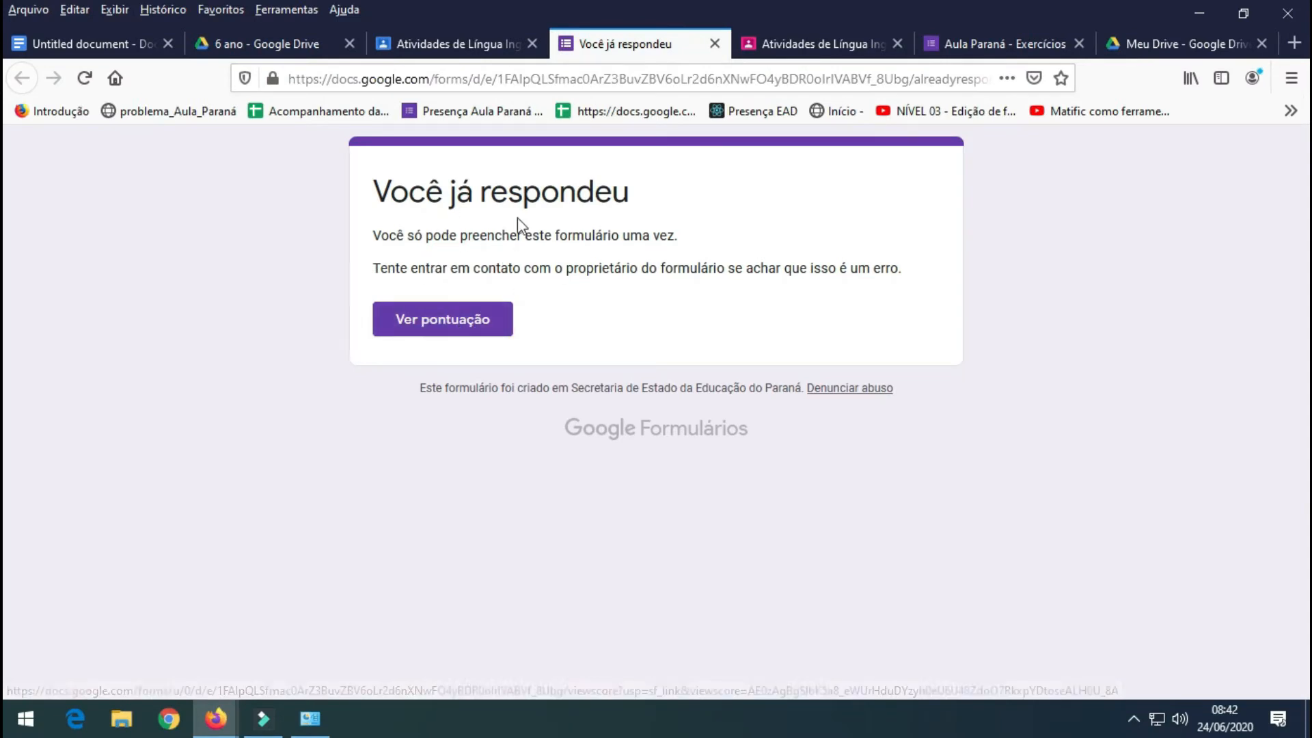
- Switch to the other Firefox window with the Língua Inglesa Aula 19 form and examine its header, figures and question
mouse_move(218, 714)
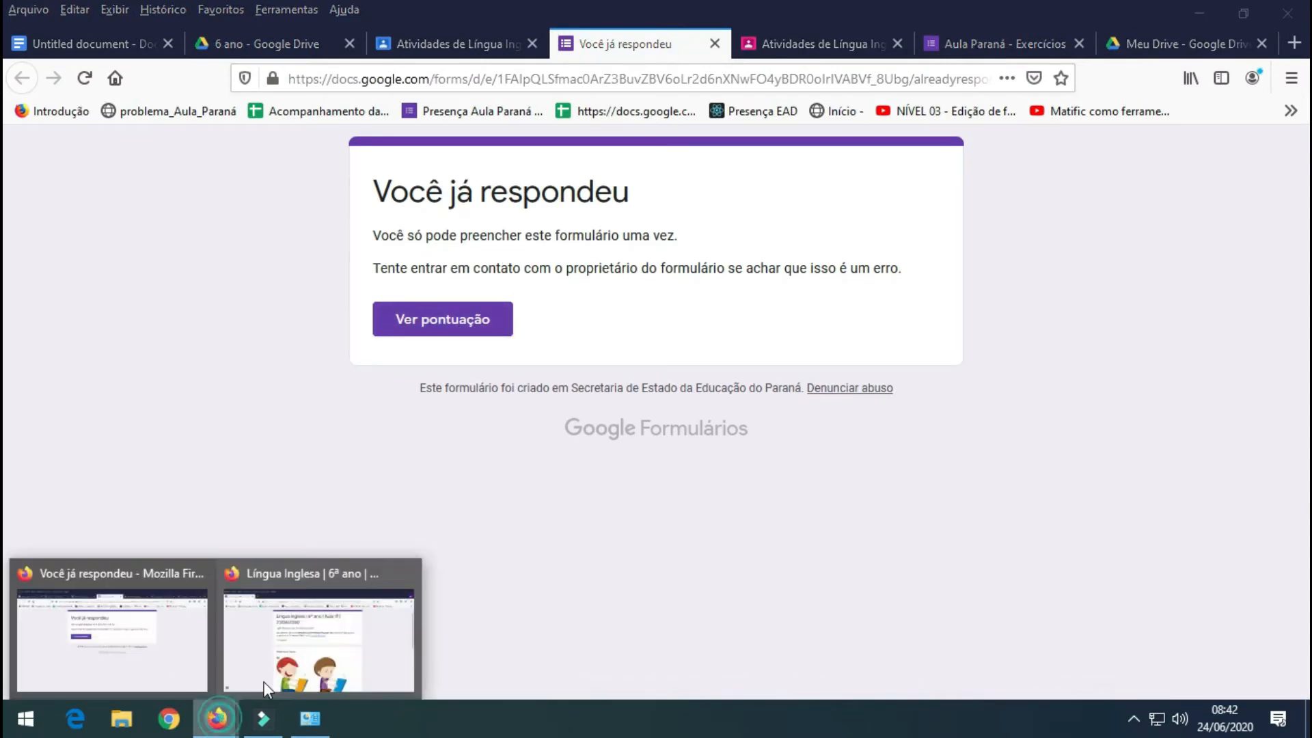
left_click(311, 594)
scroll(582, 437, "down", 3)
scroll(580, 465, "up", 3)
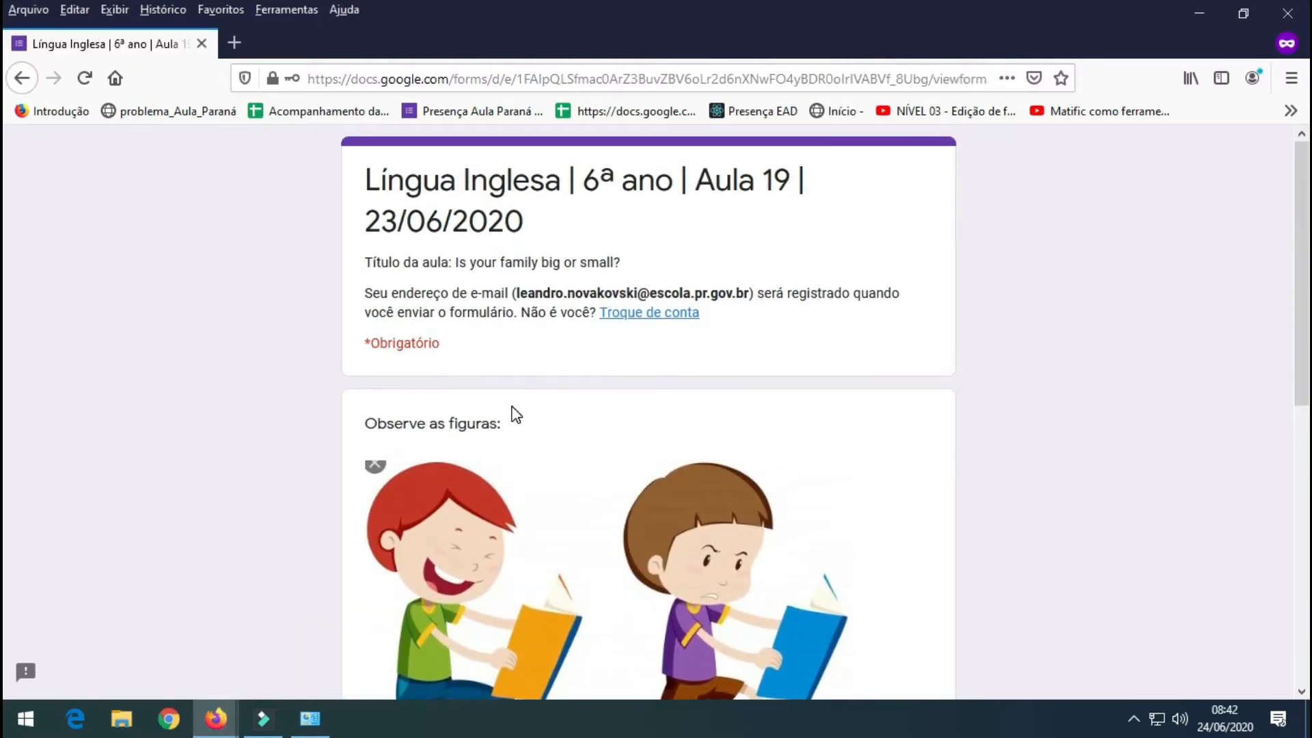
scroll(539, 459, "down", 1)
scroll(532, 478, "down", 4)
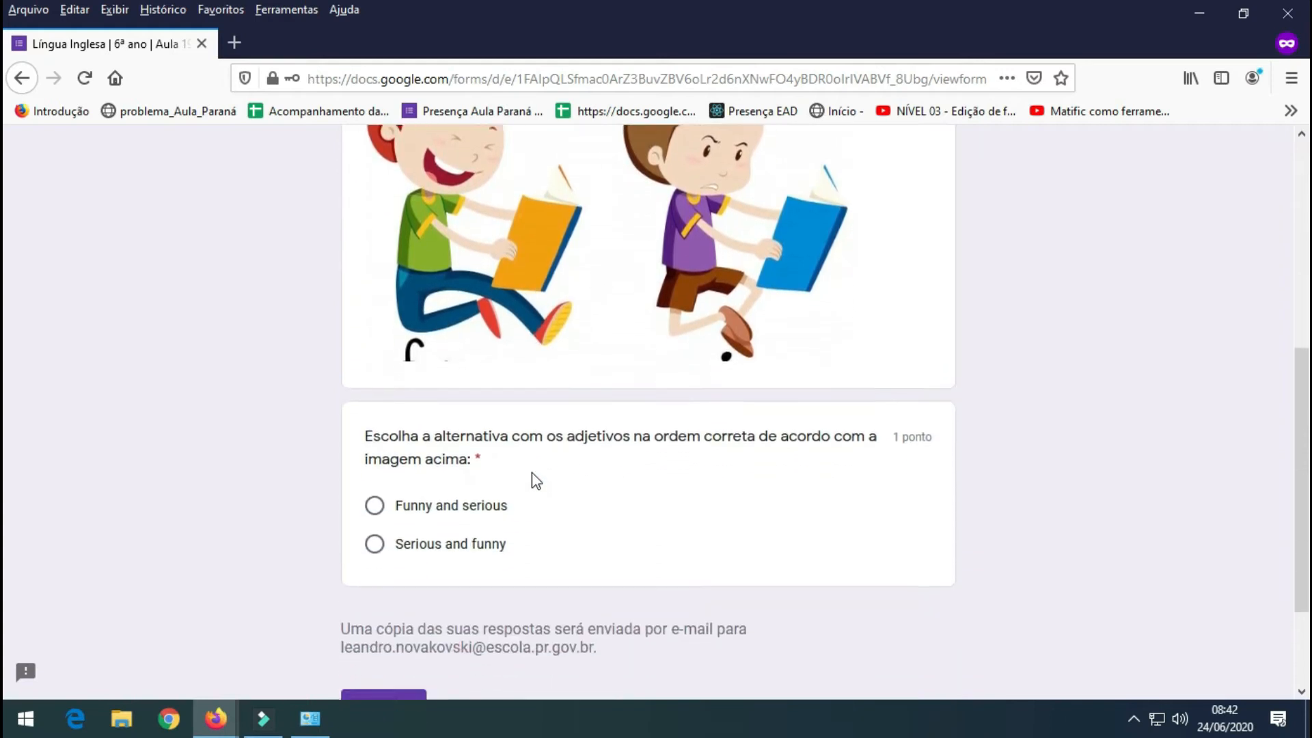
scroll(513, 437, "up", 2)
scroll(451, 450, "down", 1)
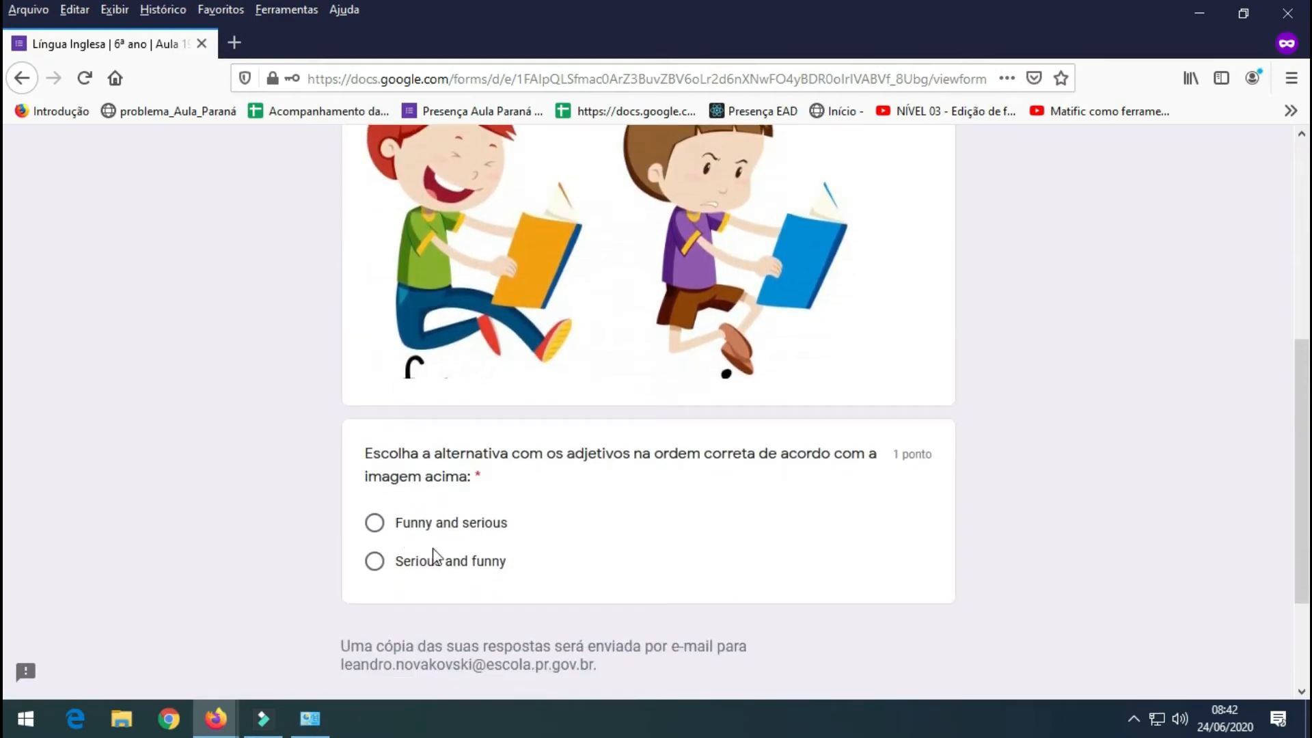
scroll(494, 529, "up", 8)
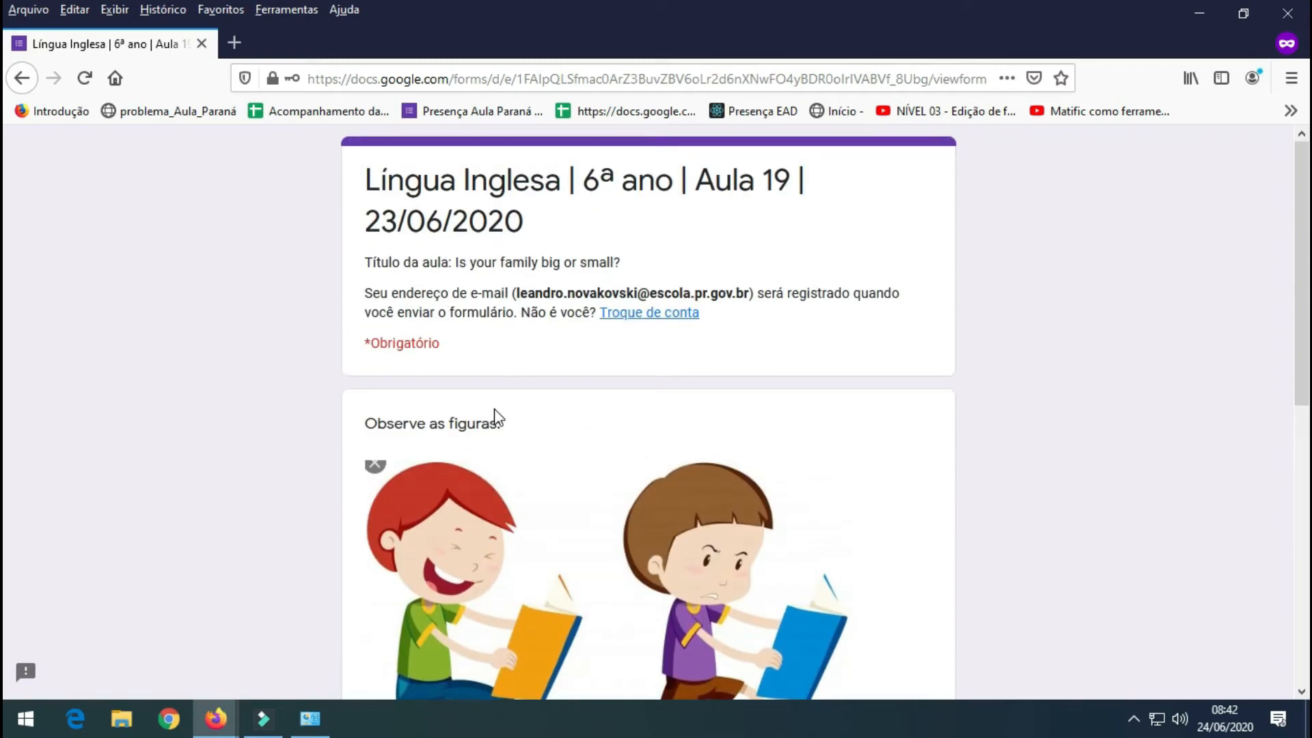
scroll(492, 341, "down", 5)
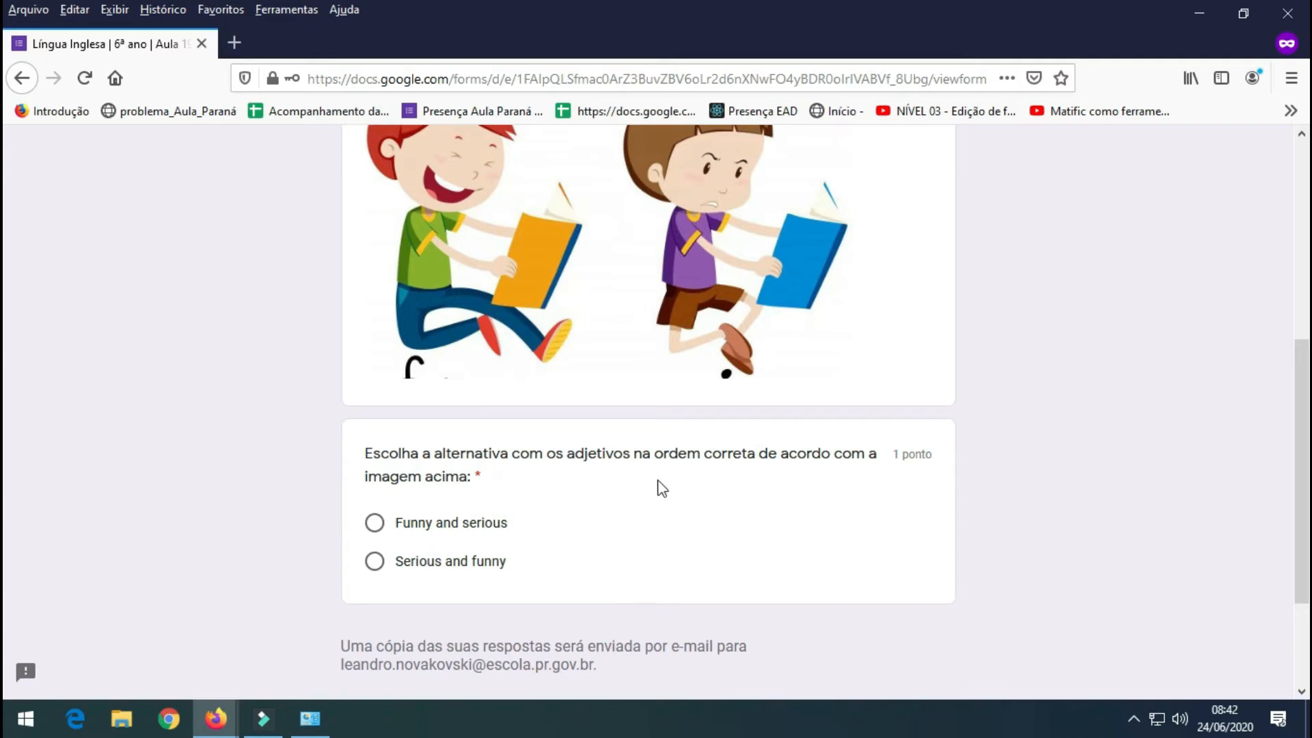
- Check the date on the system calendar and review the Aula 19 form's header and question again
left_click(1231, 710)
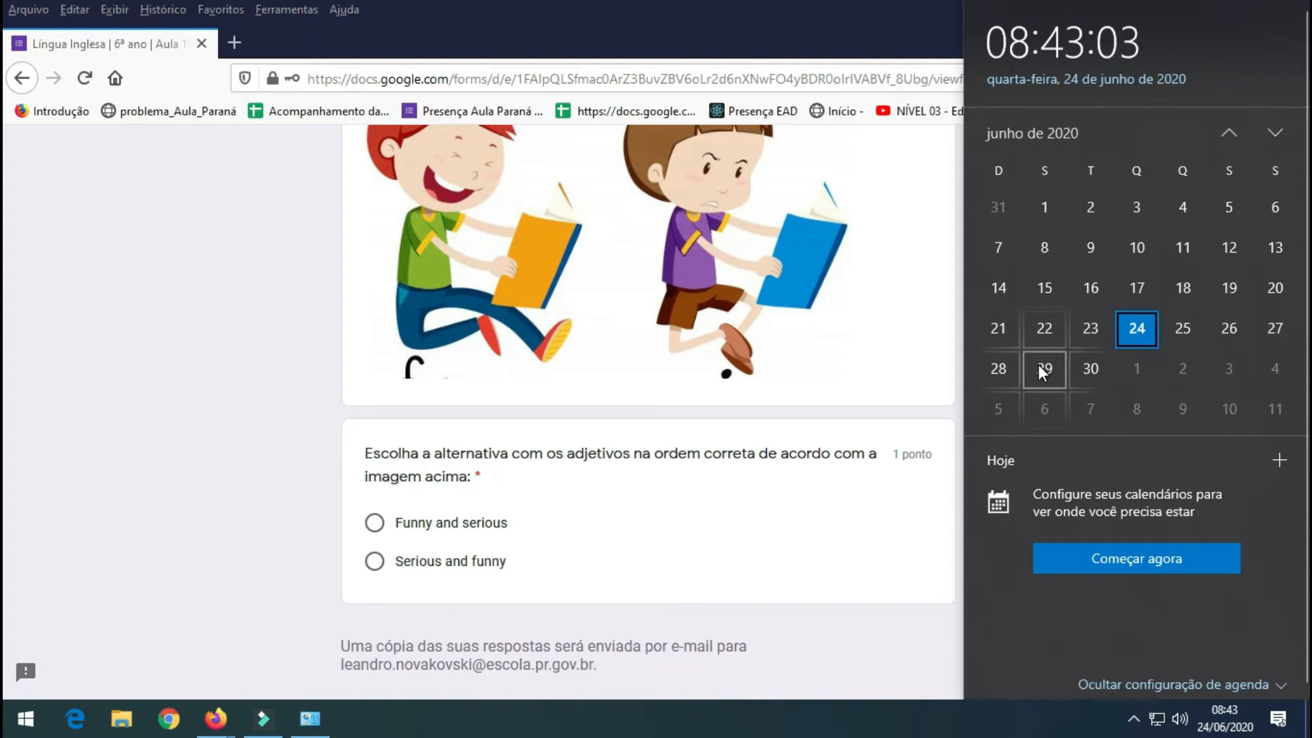
left_click(754, 498)
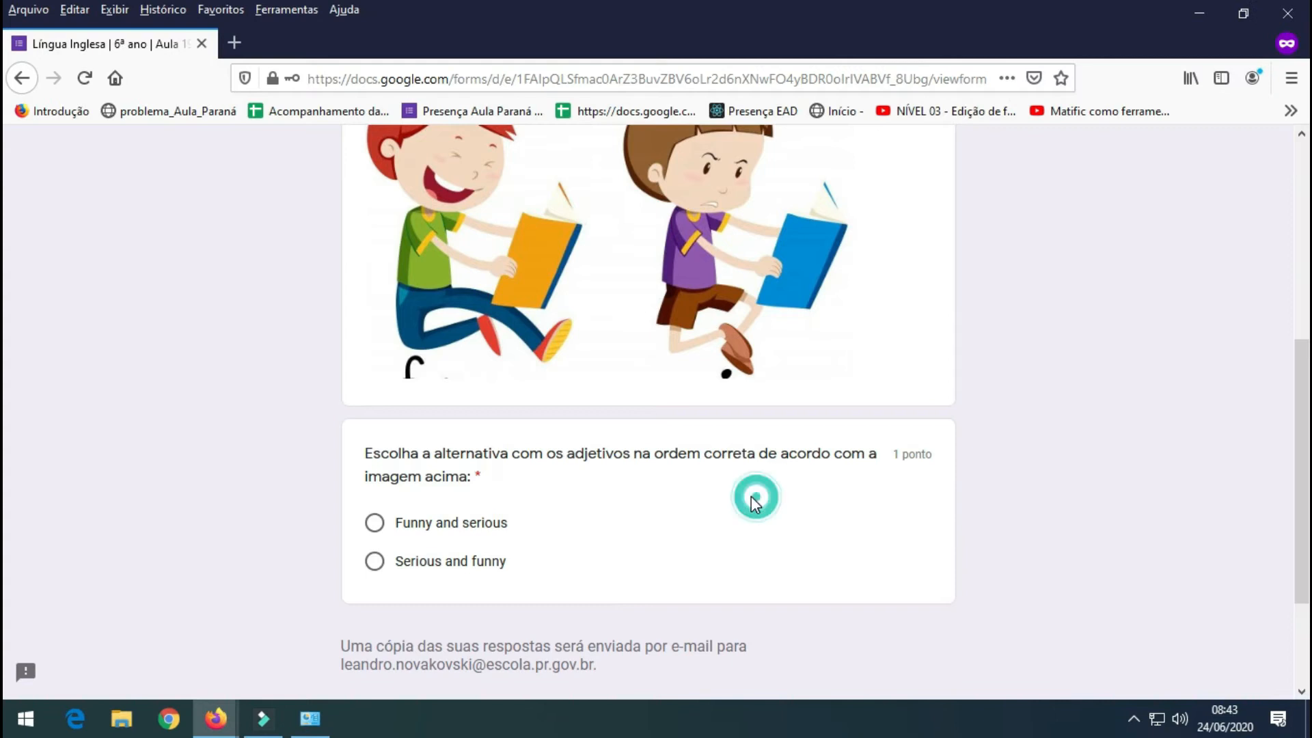
scroll(571, 504, "up", 6)
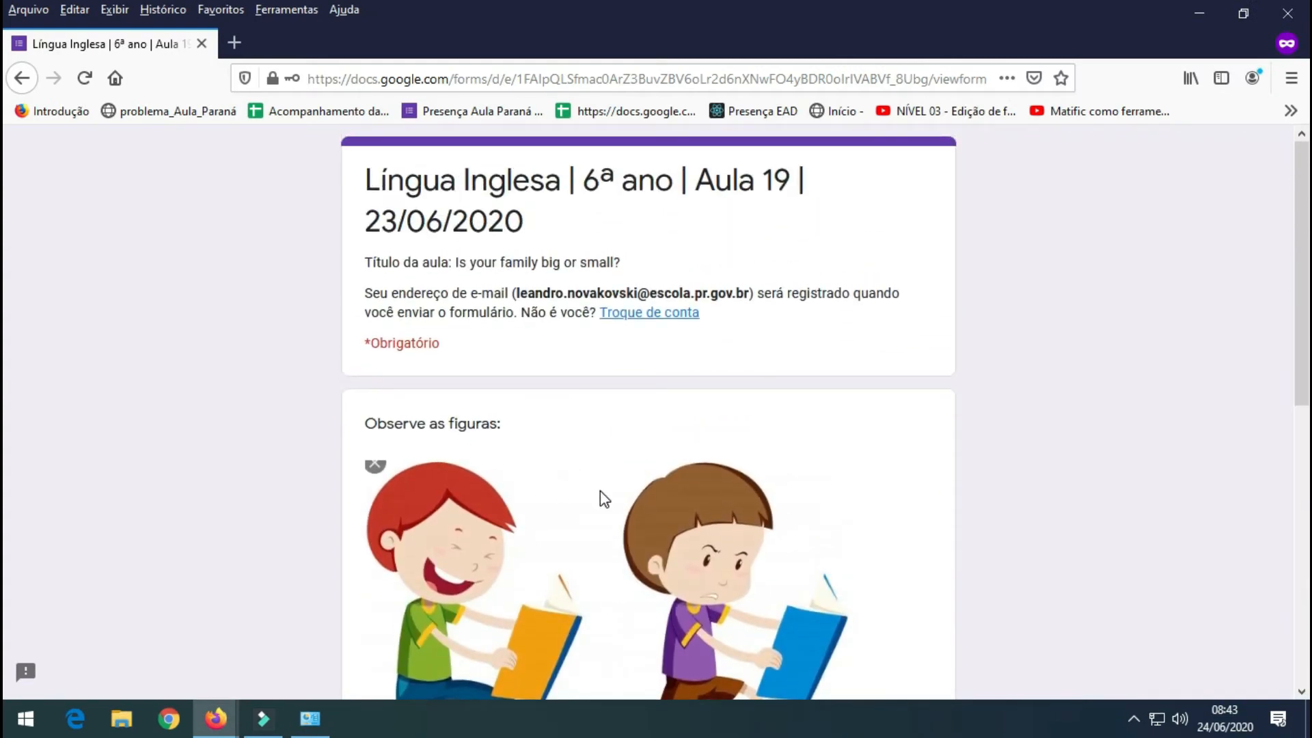
scroll(605, 499, "down", 4)
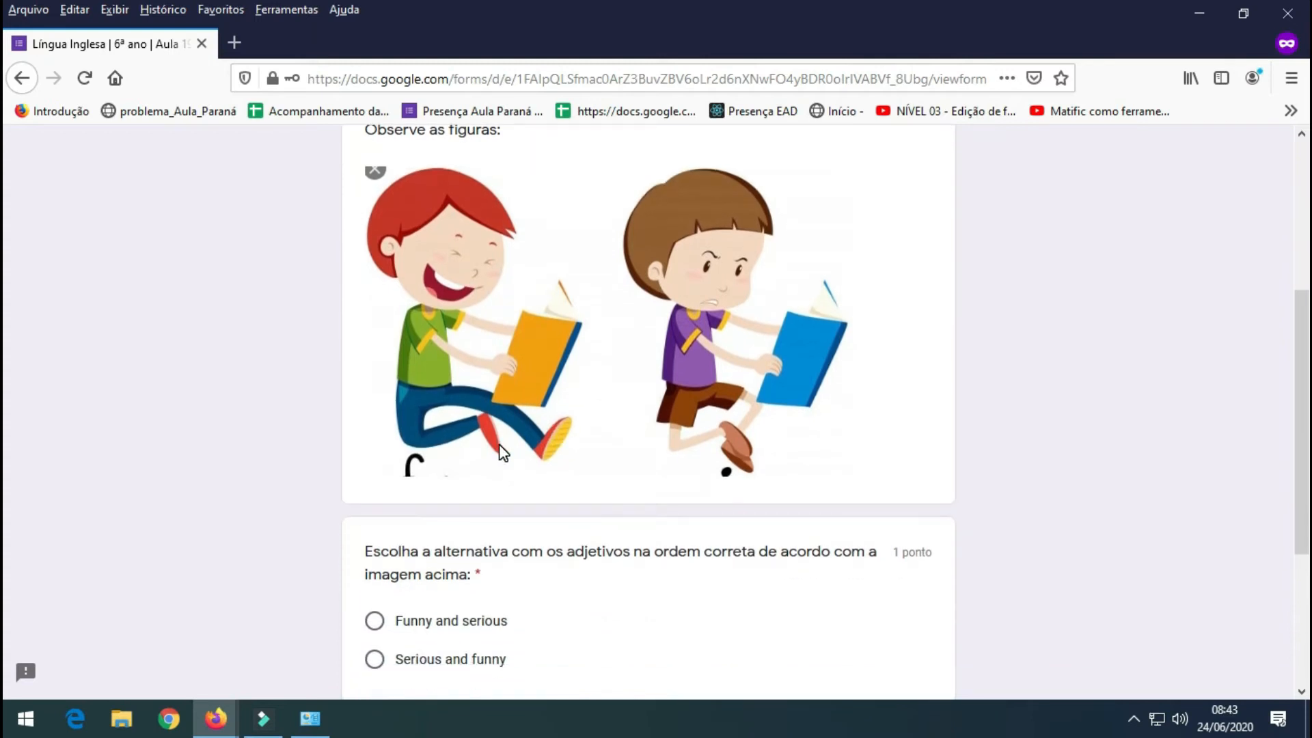
- Recheck the Aula 19 form's header and figures, and return to the class's Atividades page in the other Firefox window
scroll(571, 444, "up", 5)
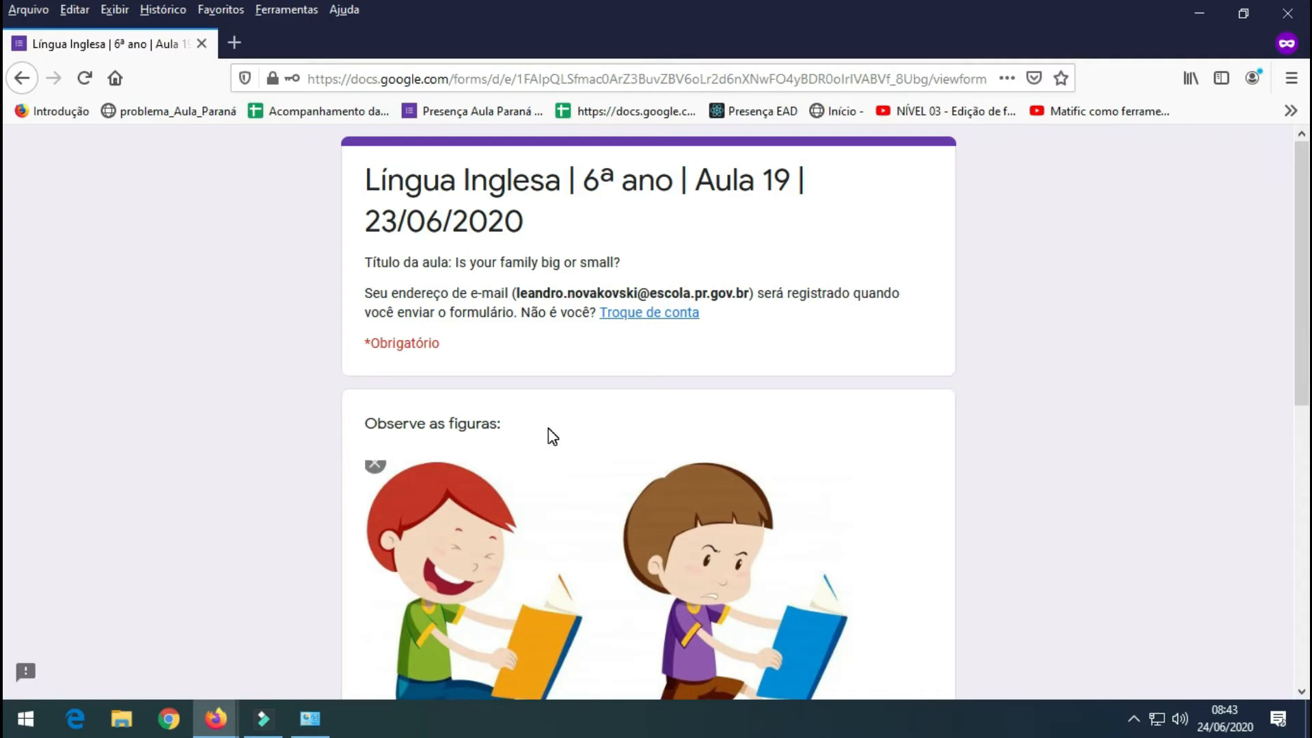
scroll(557, 444, "down", 3)
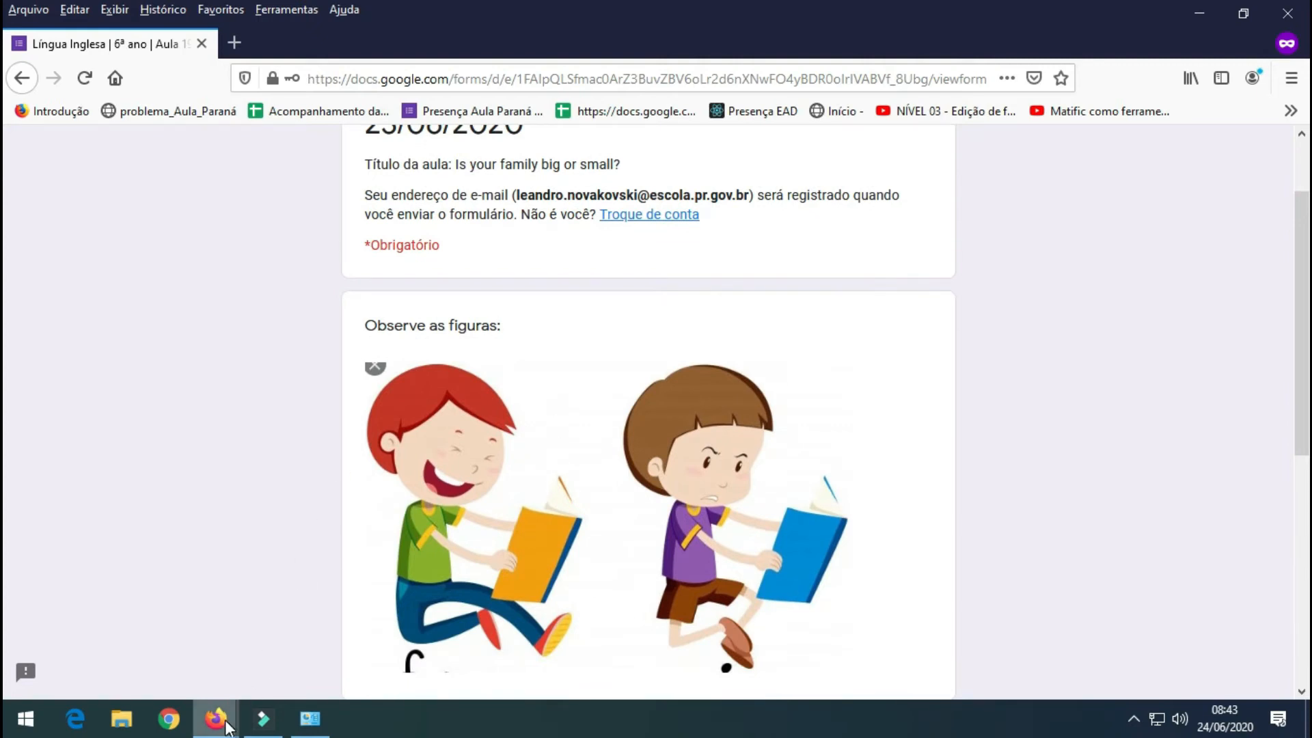
mouse_move(218, 717)
left_click(121, 577)
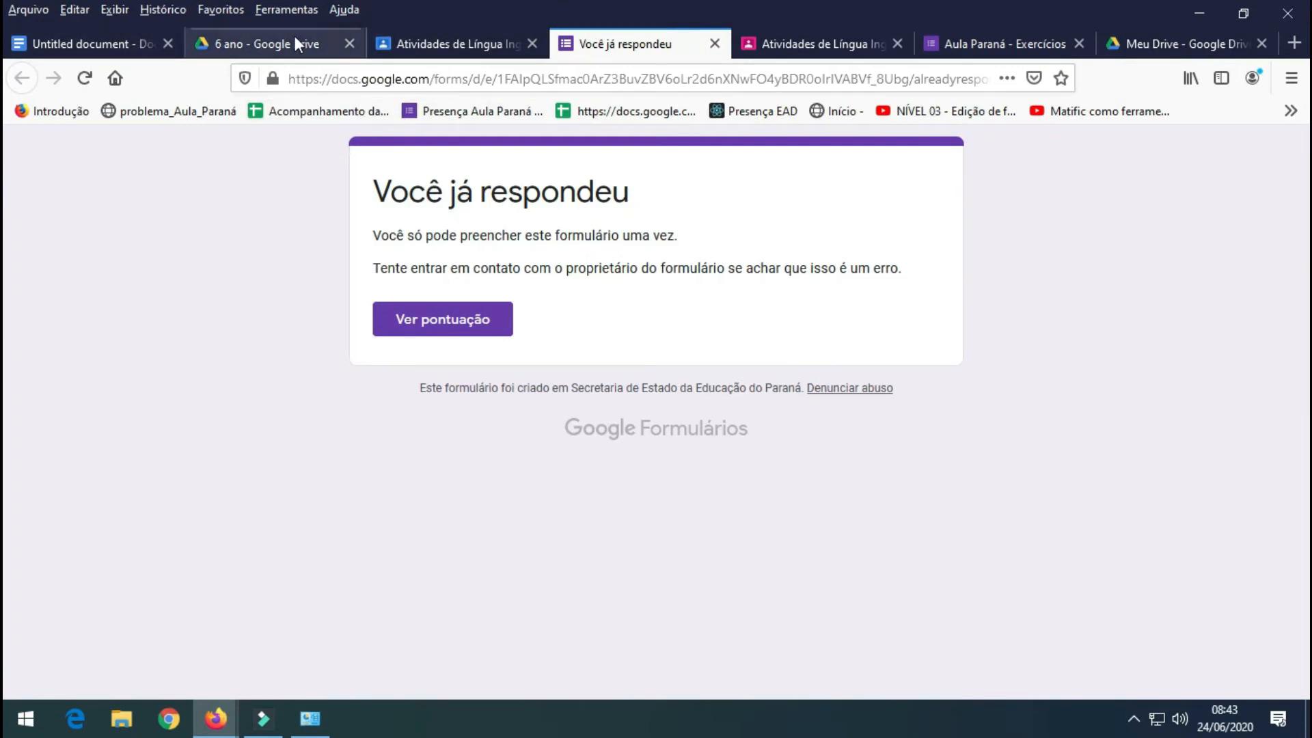
left_click(430, 35)
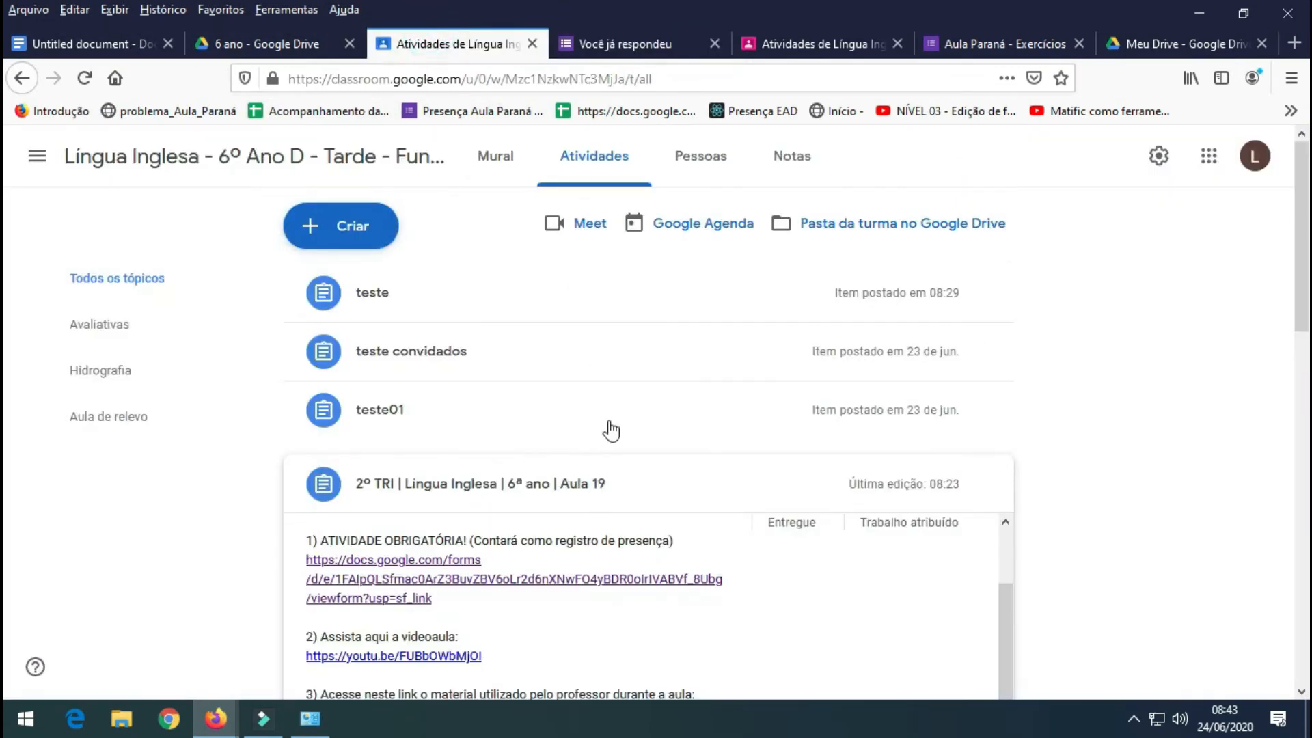
- Review the Aula 19 post's instructions and its links to the mandatory activity, video lesson and class material
scroll(466, 447, "down", 2)
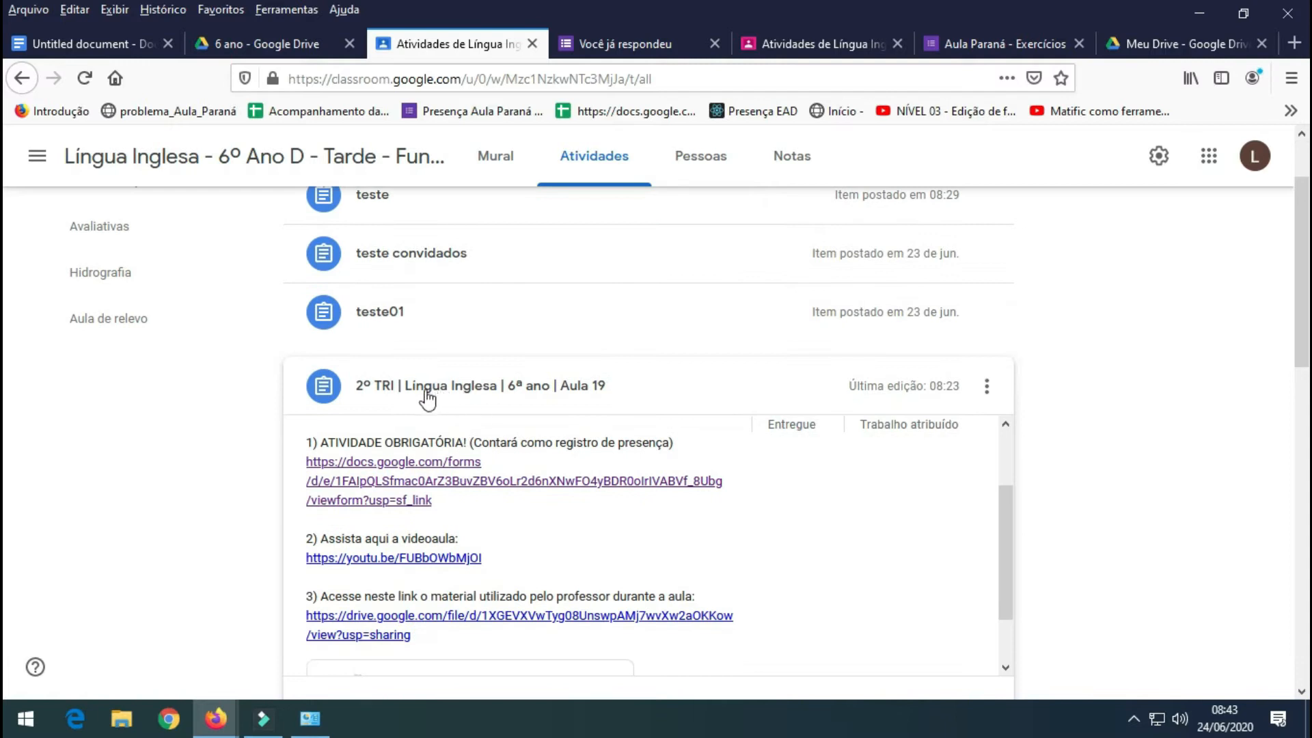
scroll(427, 403, "up", 2)
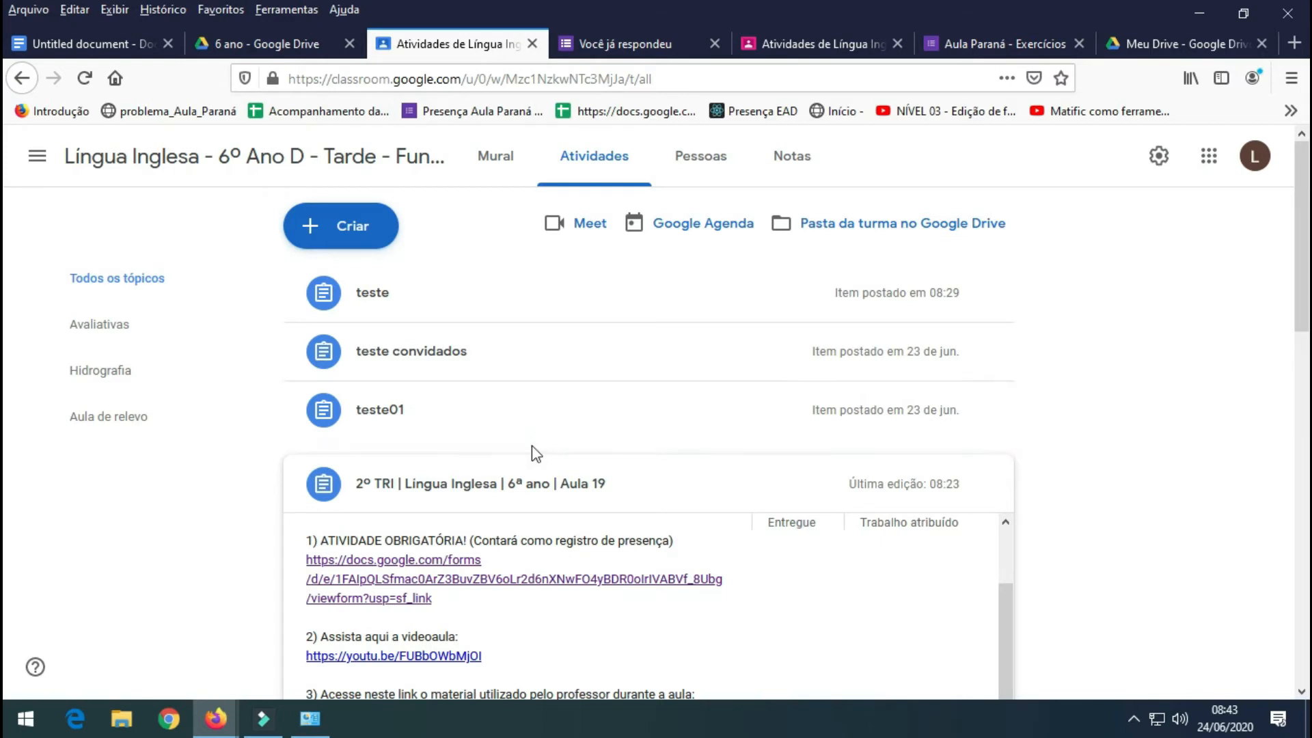
scroll(526, 458, "down", 1)
scroll(437, 472, "up", 1)
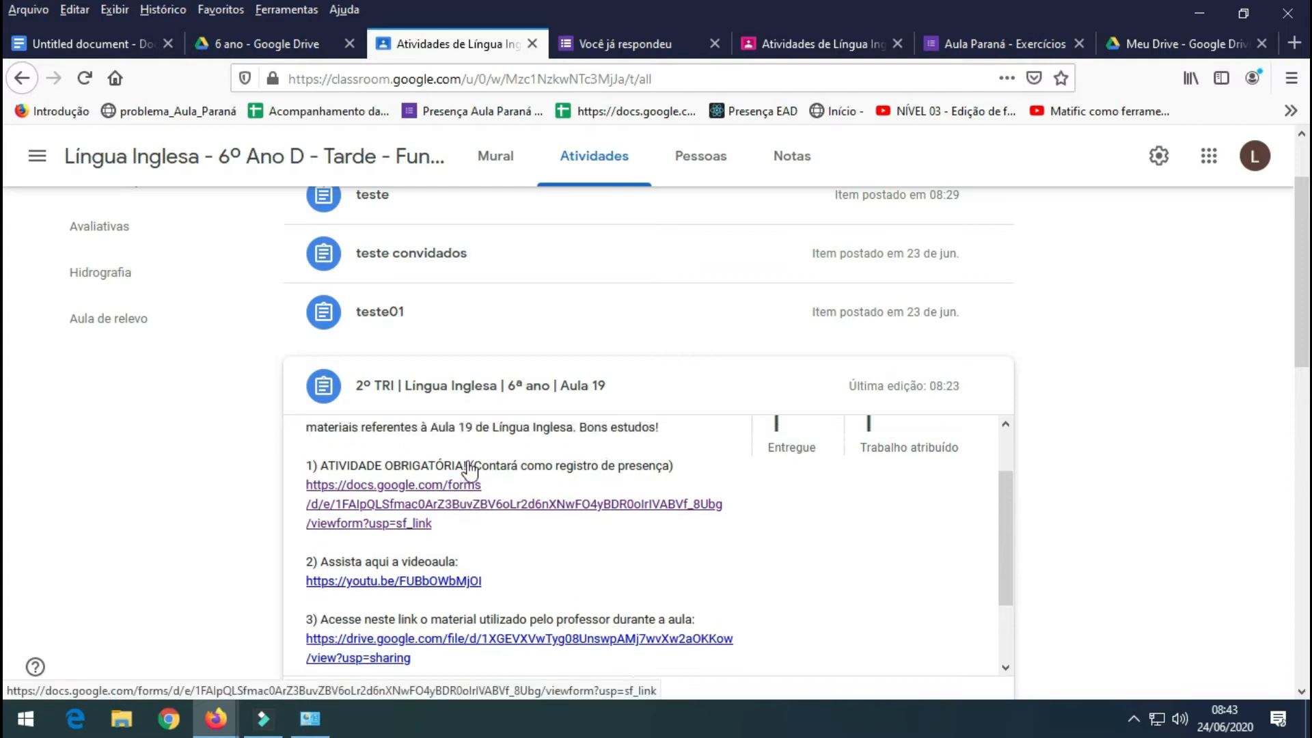
scroll(233, 459, "up", 1)
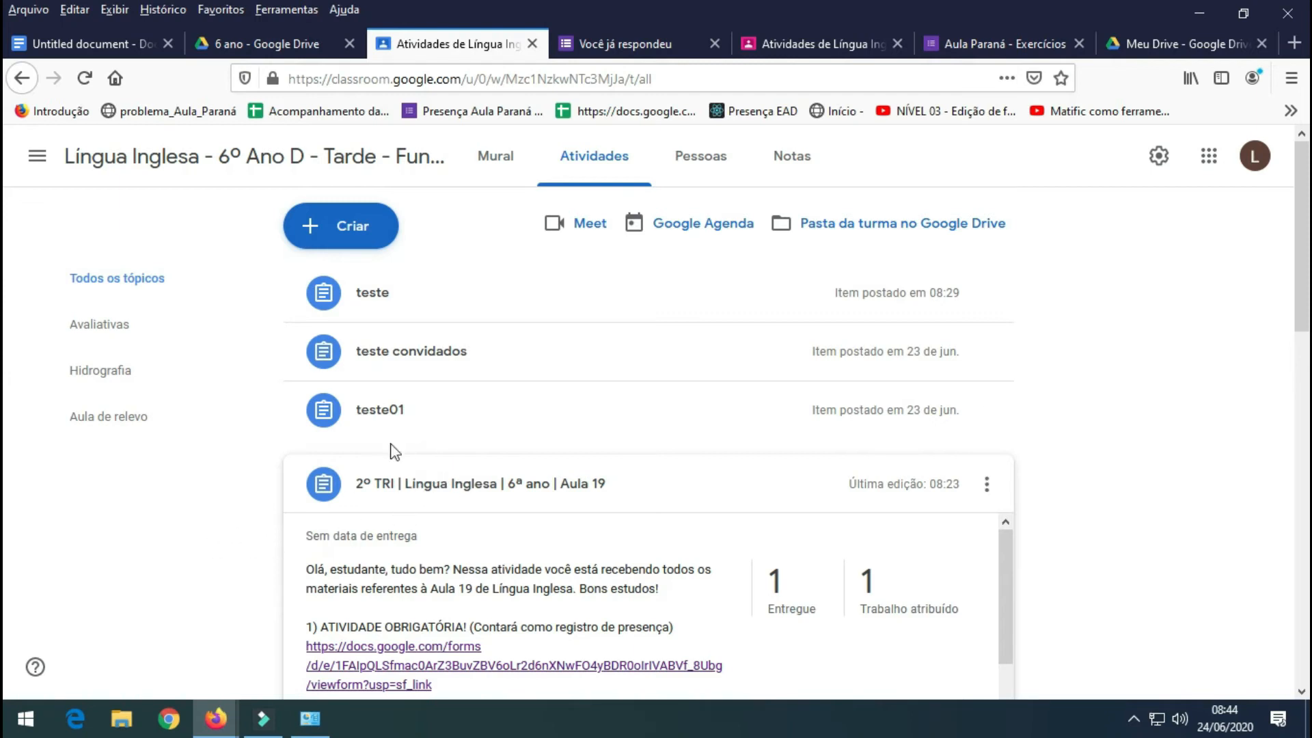
scroll(328, 505, "down", 3)
scroll(382, 506, "up", 3)
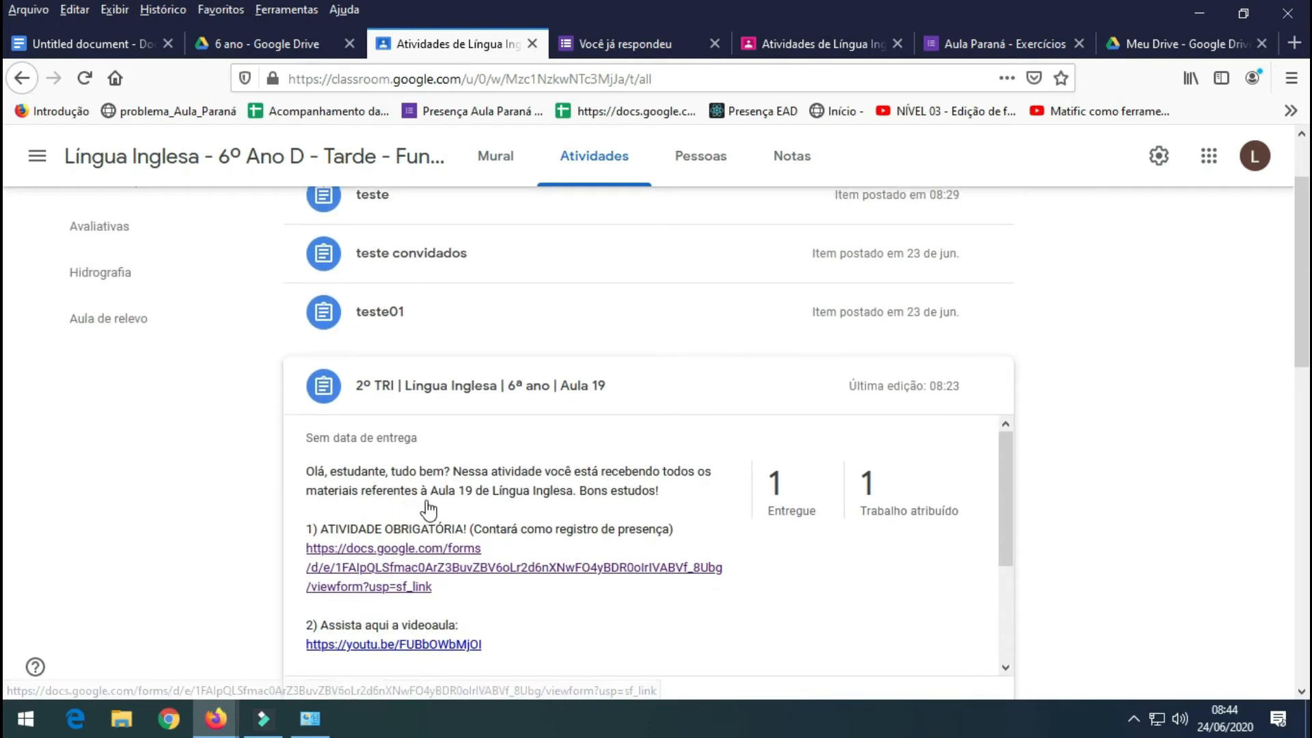
- Check the Tópico option among the items that can be created and review the Aula 19 post, without adding a topic
left_click(351, 226)
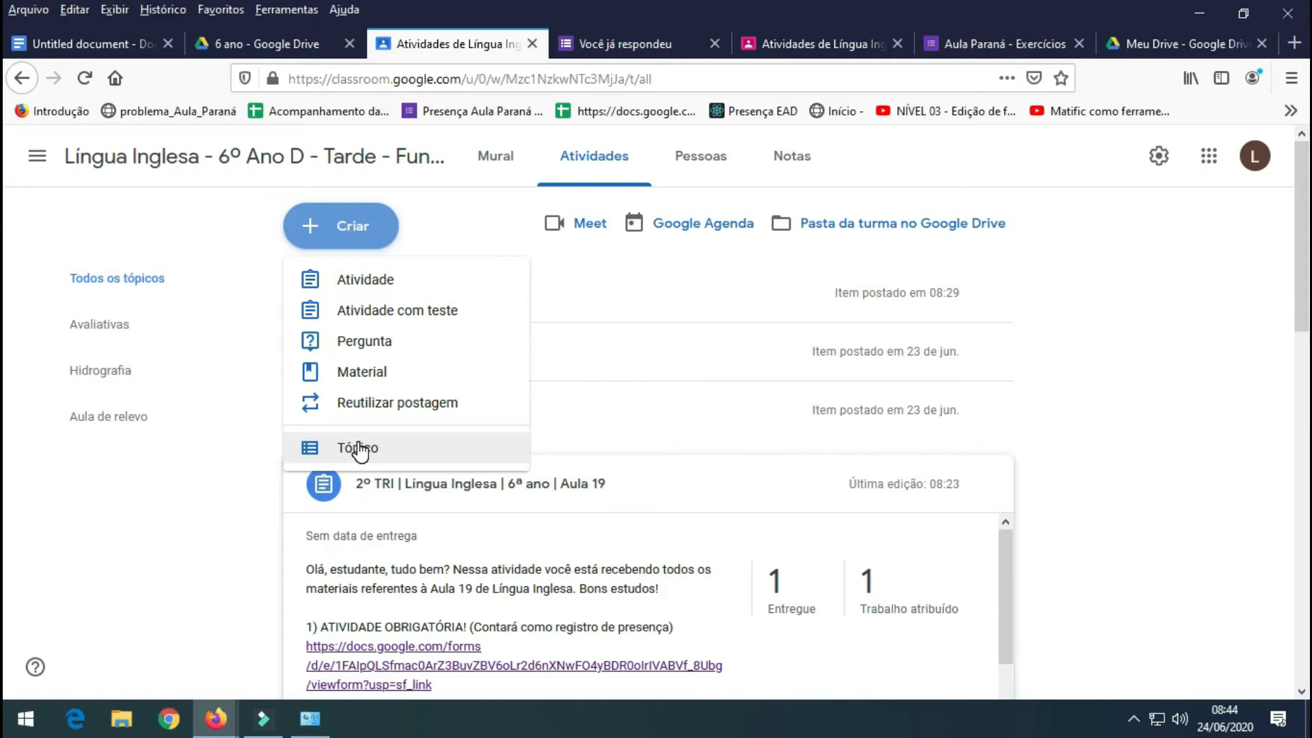
left_click(240, 490)
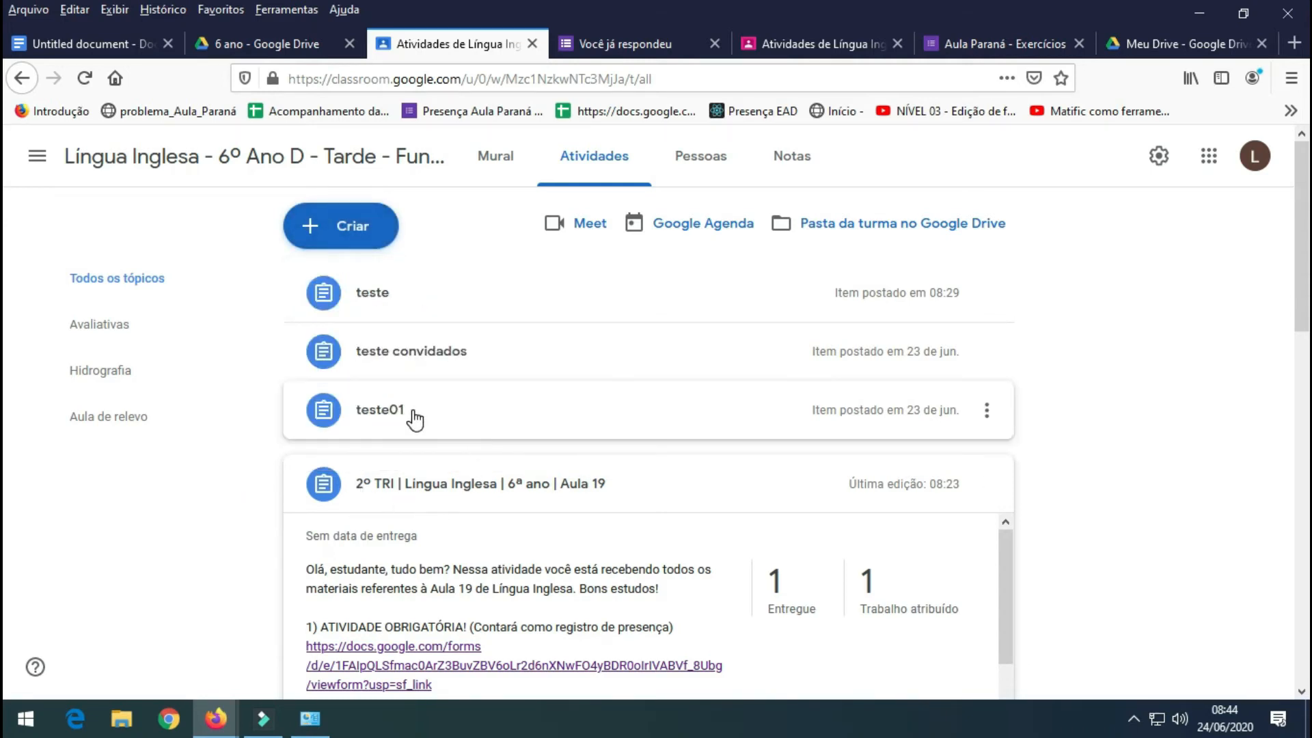
scroll(414, 419, "down", 4)
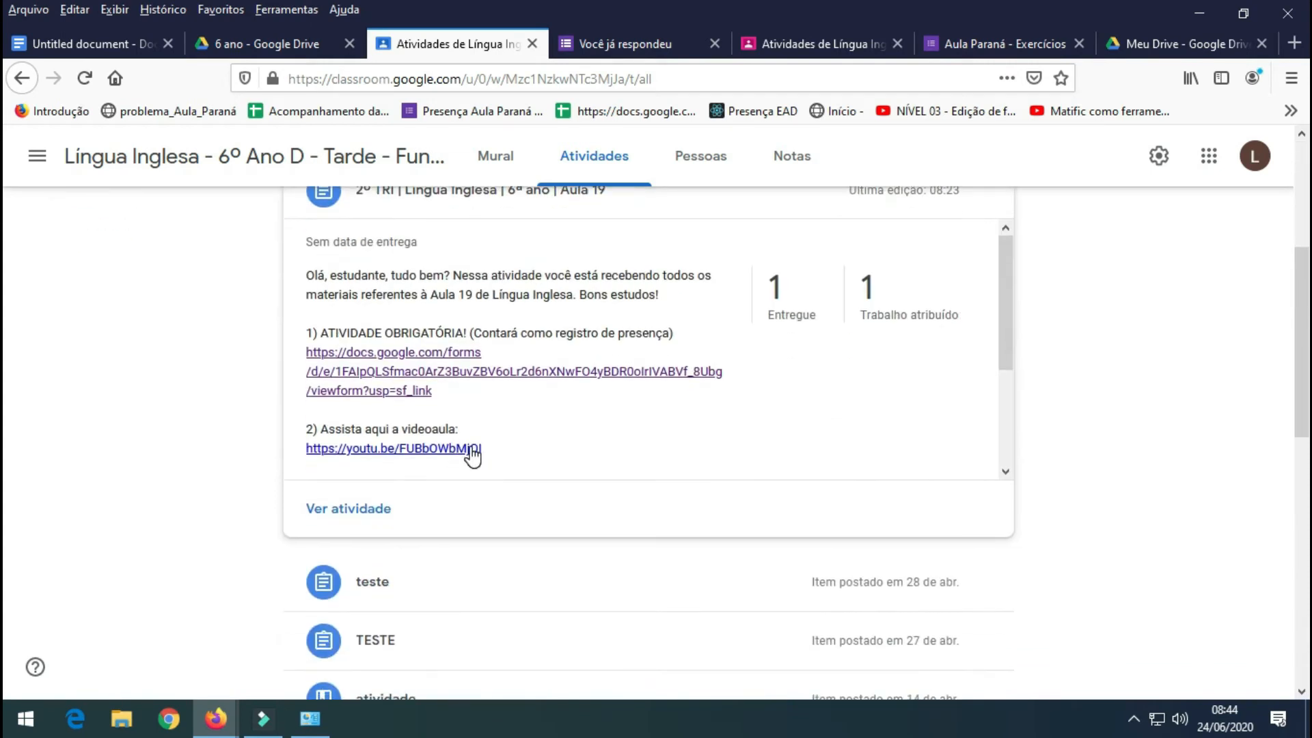
scroll(477, 474, "up", 4)
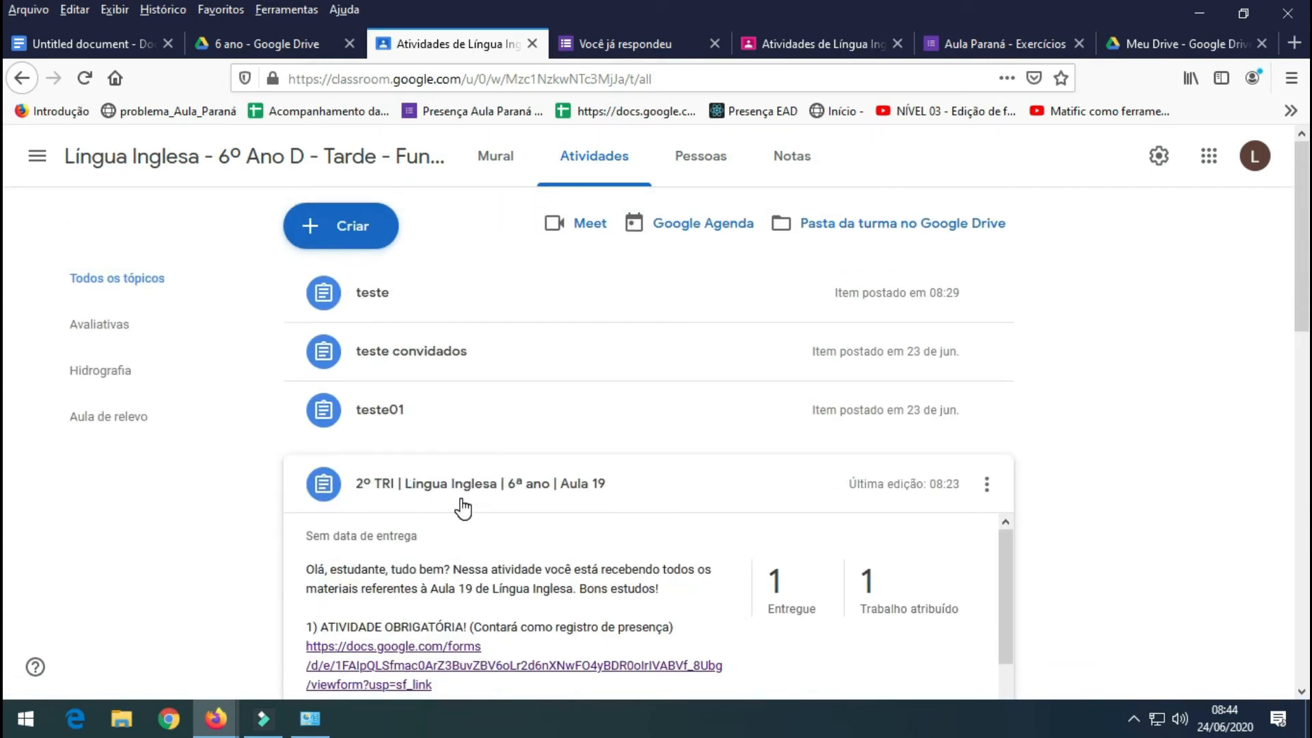
scroll(474, 499, "down", 2)
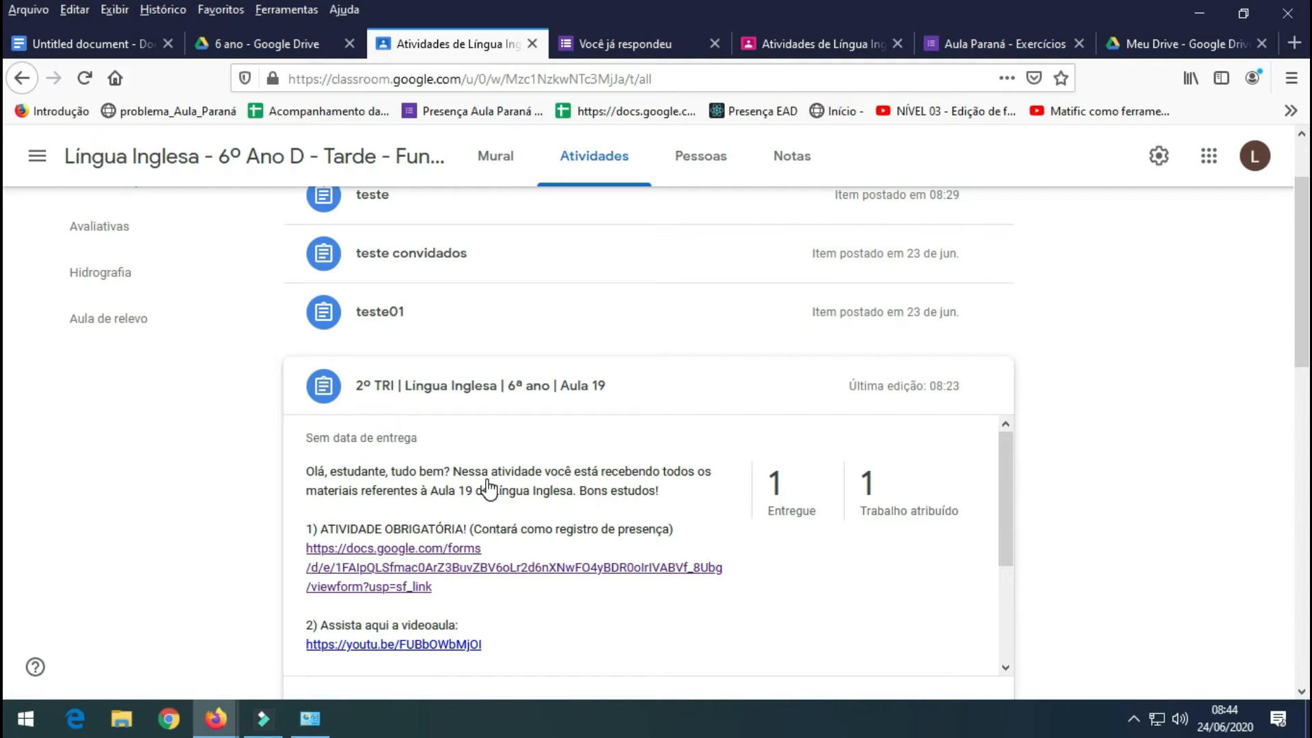
scroll(487, 499, "down", 2)
scroll(307, 321, "up", 2)
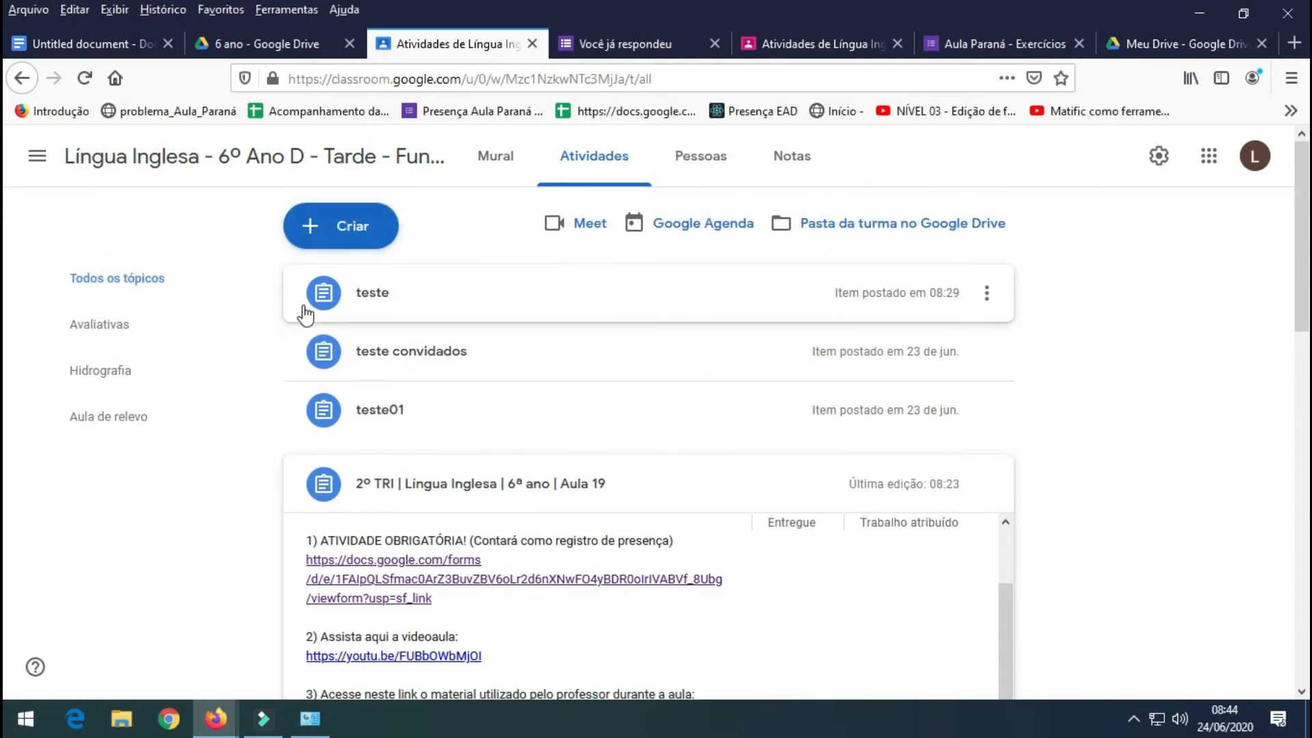
left_click(356, 231)
left_click(356, 453)
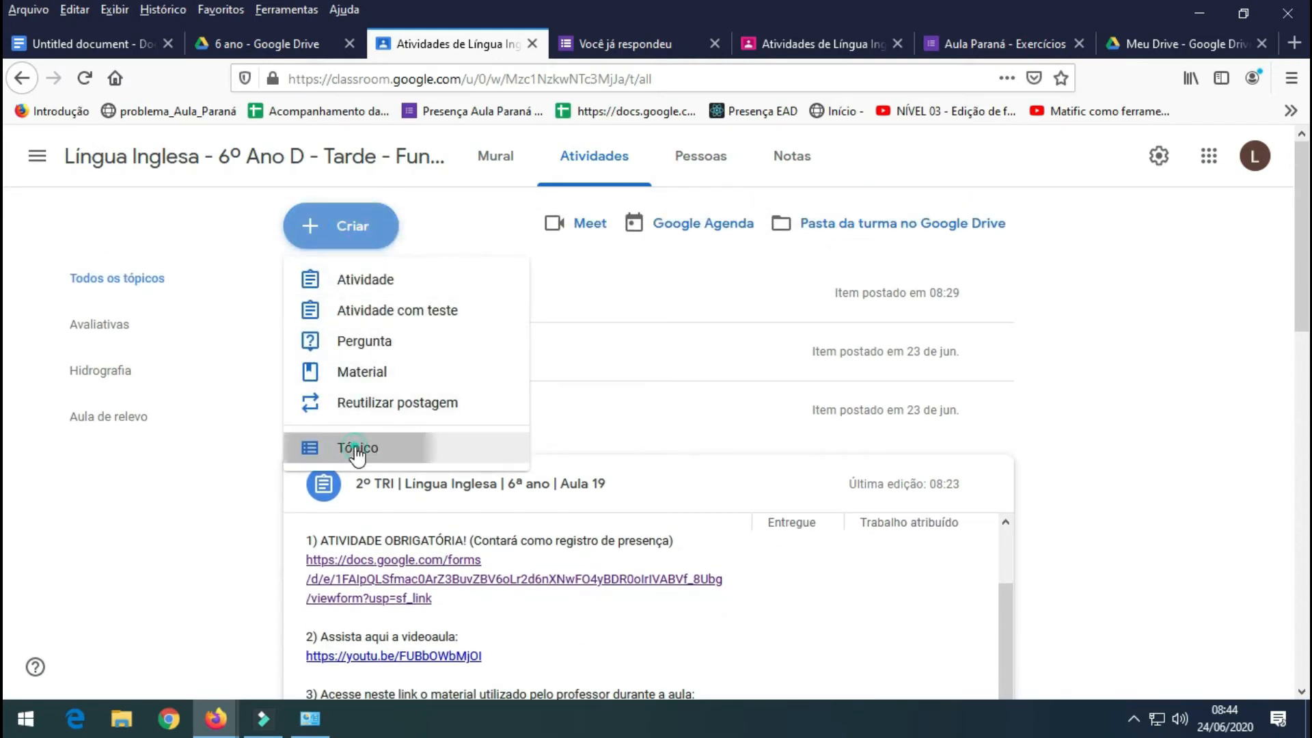
left_click(647, 479)
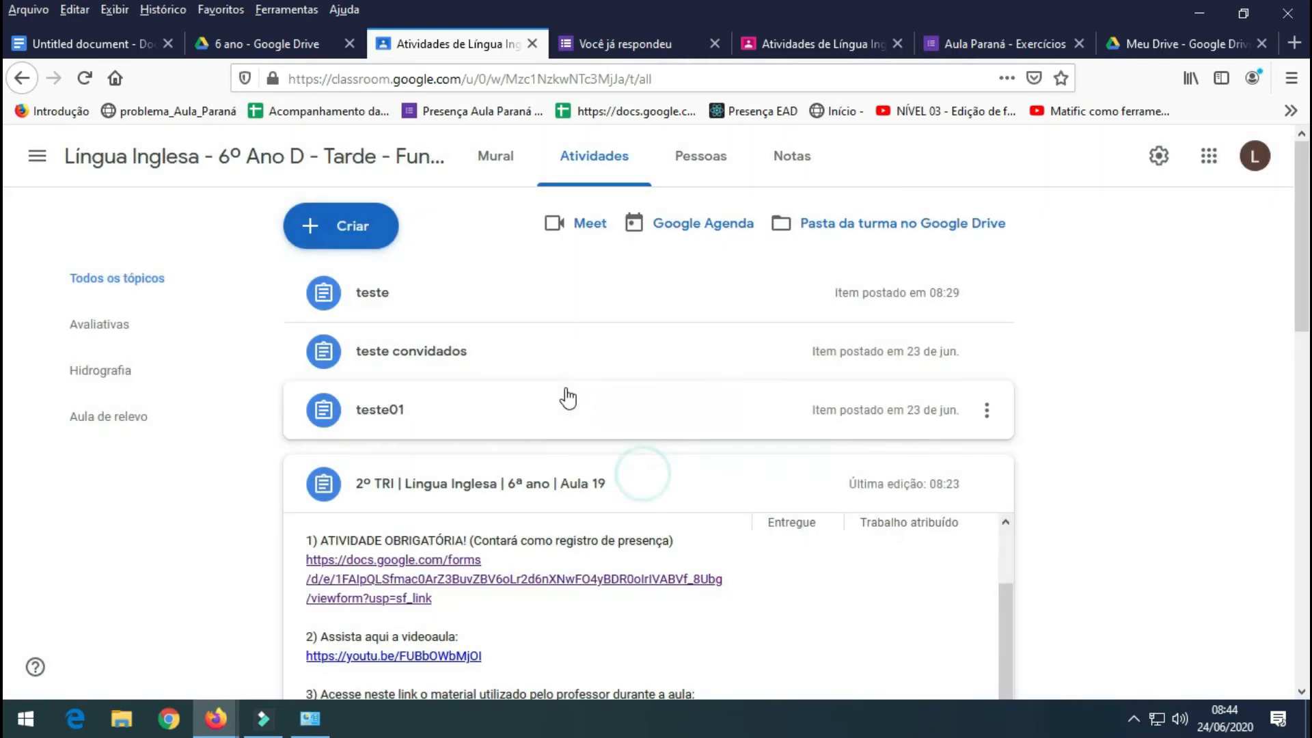
- Examine how the class's activities are organised, from the Aula 19 post down to the Avaliativas and Hidrografia topics
scroll(565, 521, "down", 8)
scroll(531, 530, "down", 5)
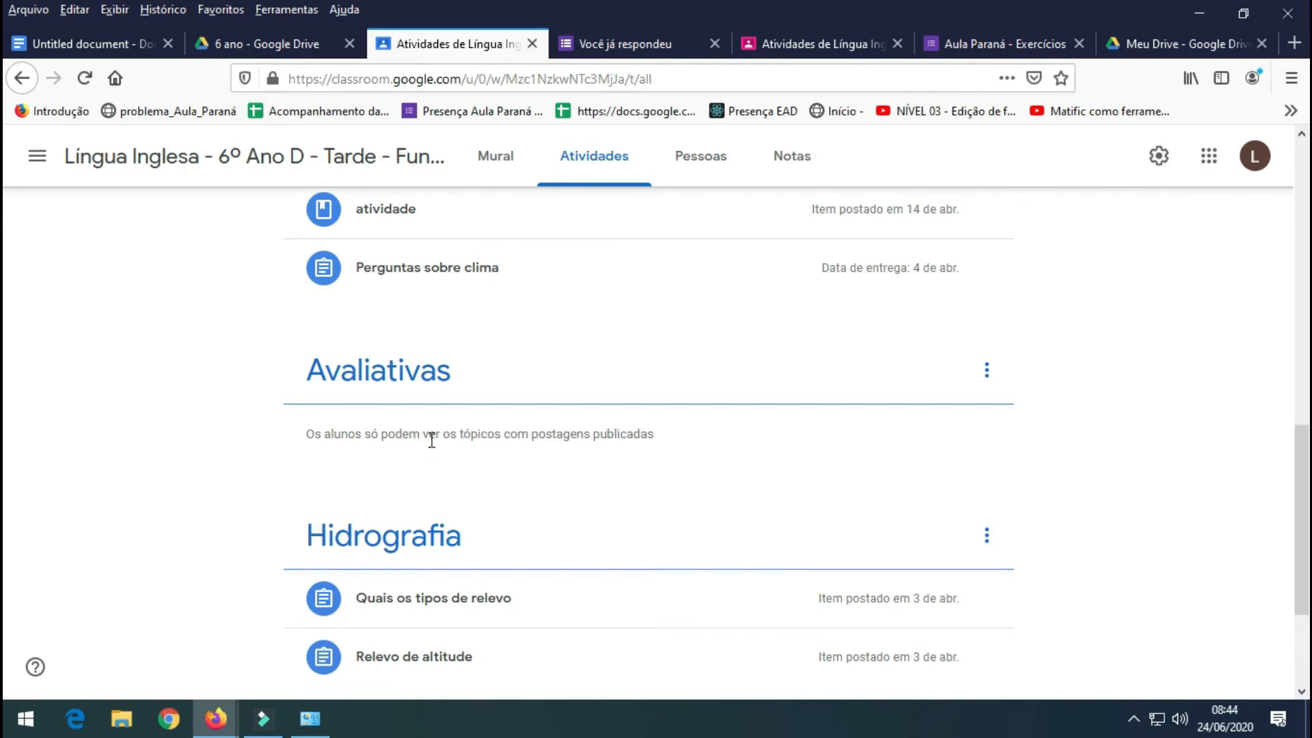
scroll(431, 440, "up", 7)
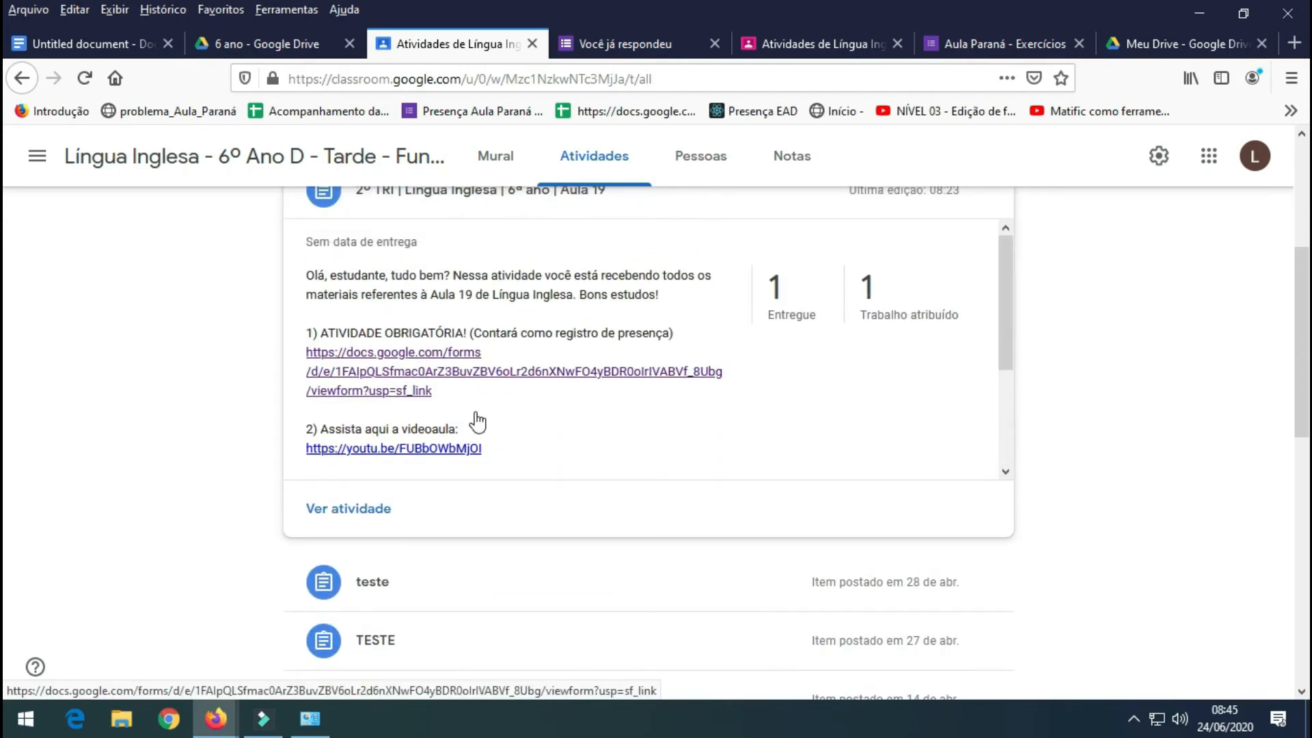
scroll(476, 422, "up", 4)
scroll(478, 399, "down", 1)
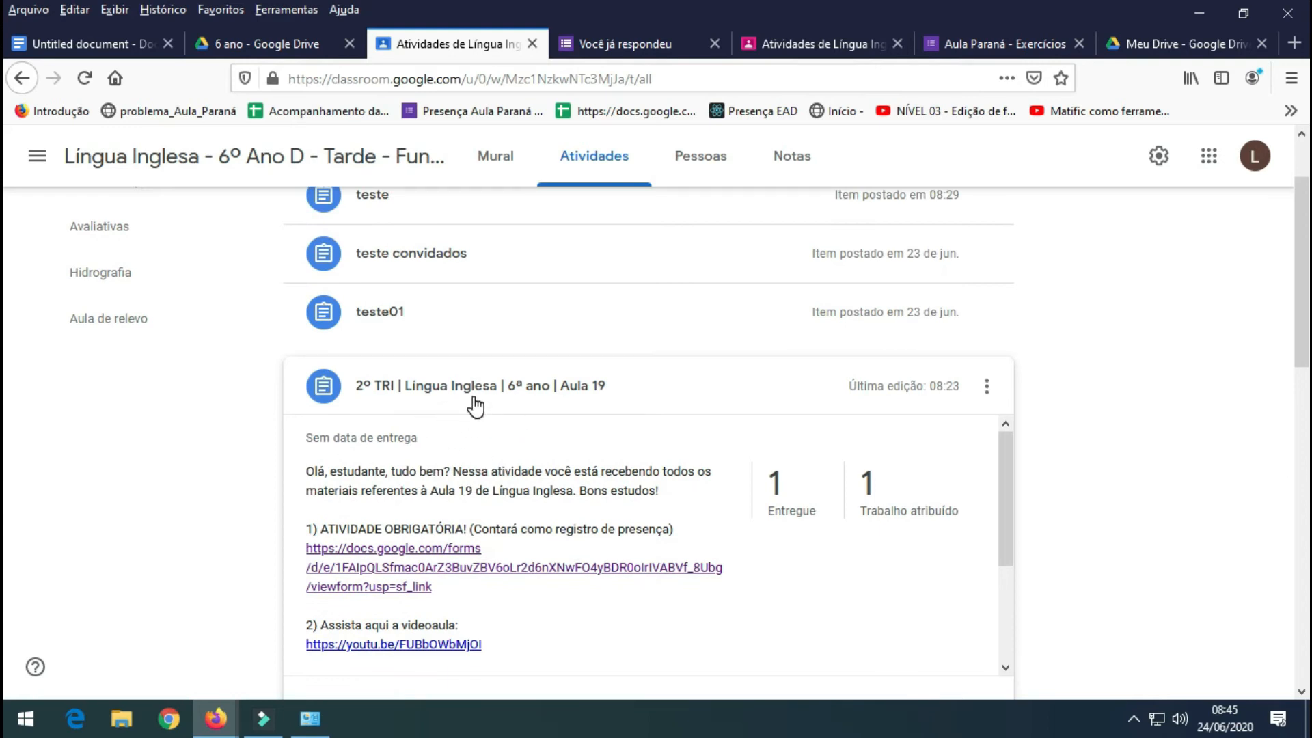
scroll(571, 439, "down", 7)
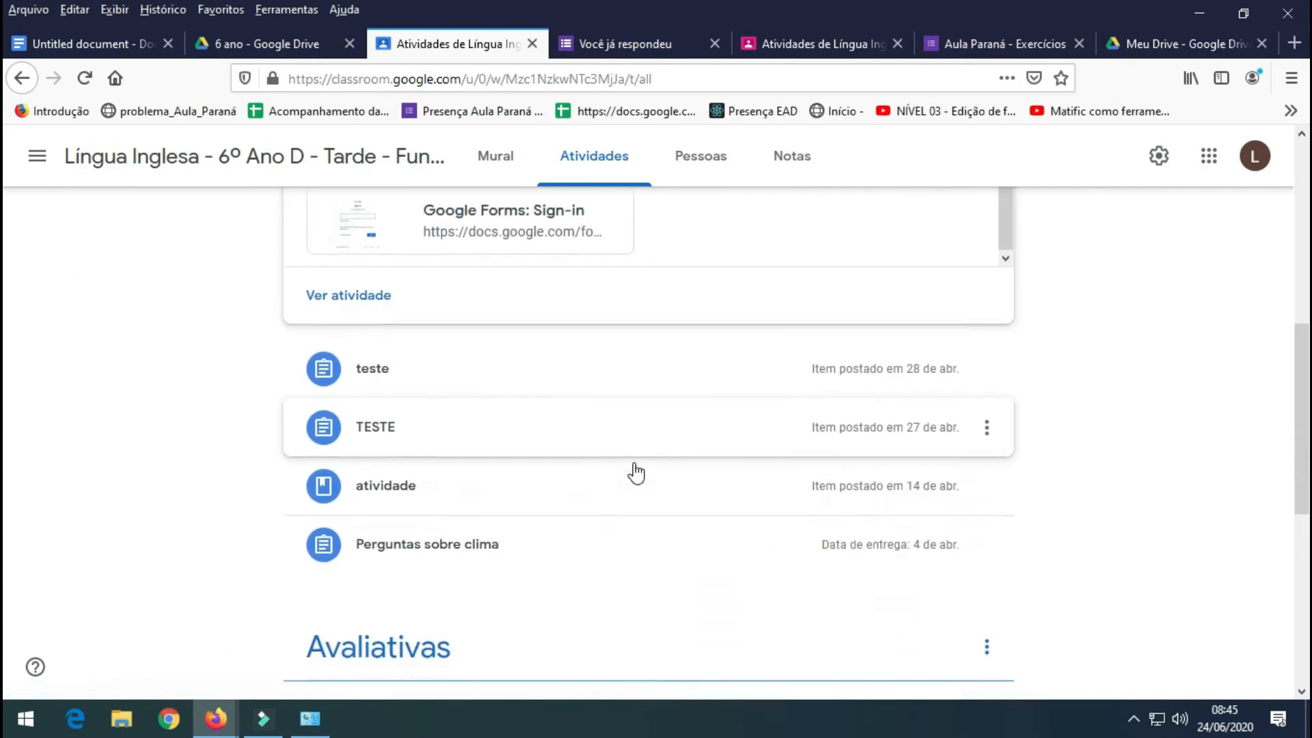
scroll(547, 492, "down", 3)
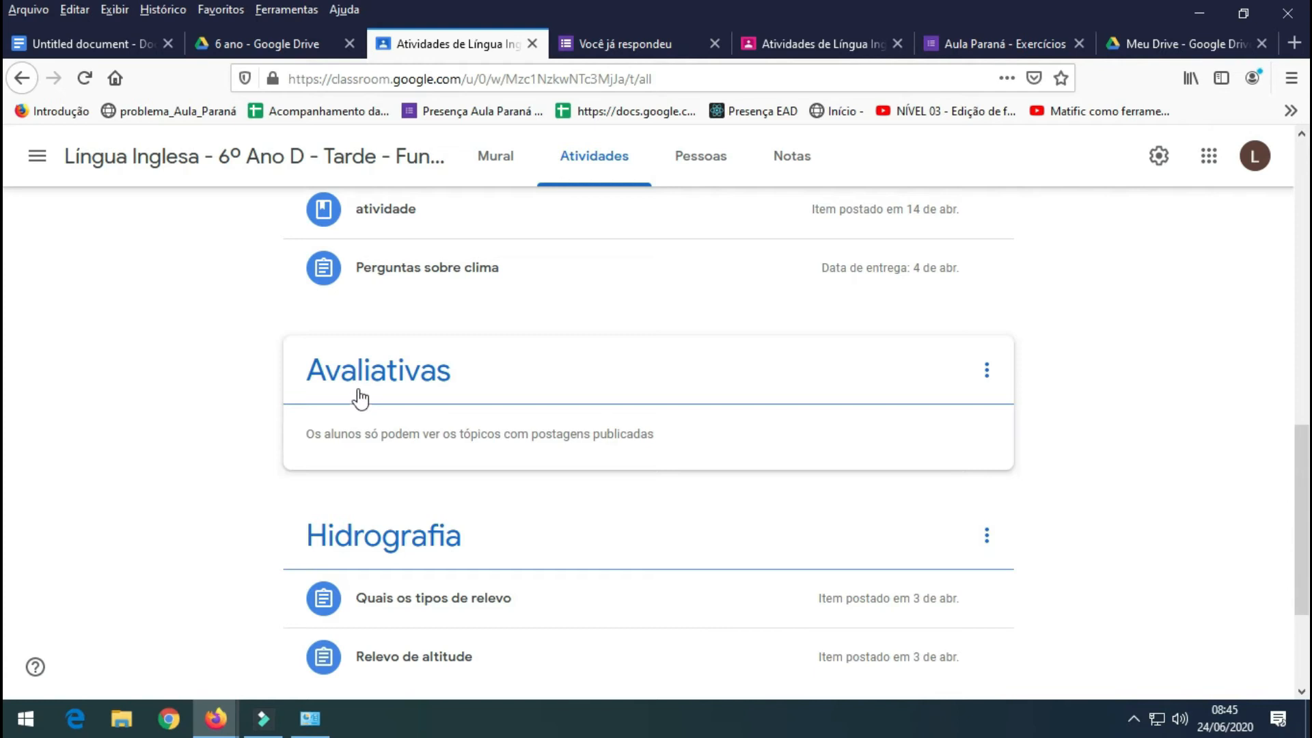
scroll(456, 442, "up", 5)
scroll(529, 480, "up", 7)
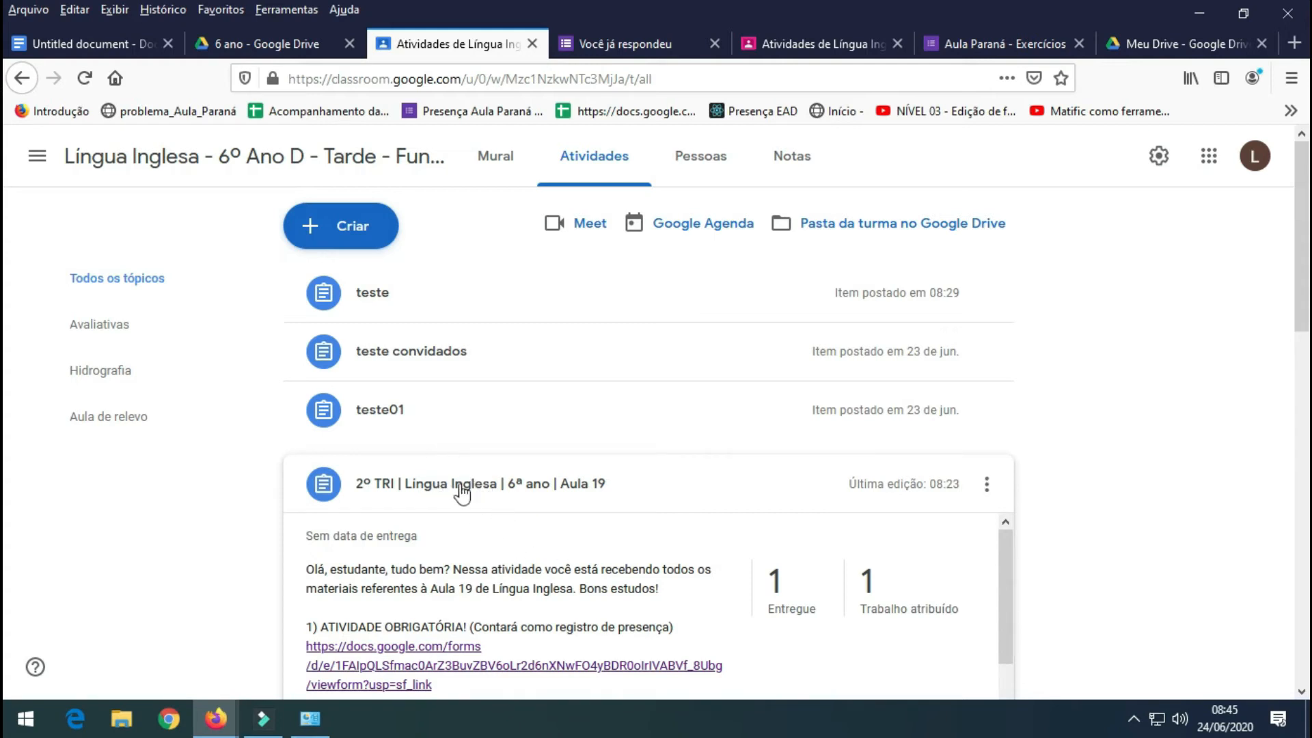
- Start a new Atividade com teste for the class and open its attached Blank Quiz form for editing
left_click(360, 233)
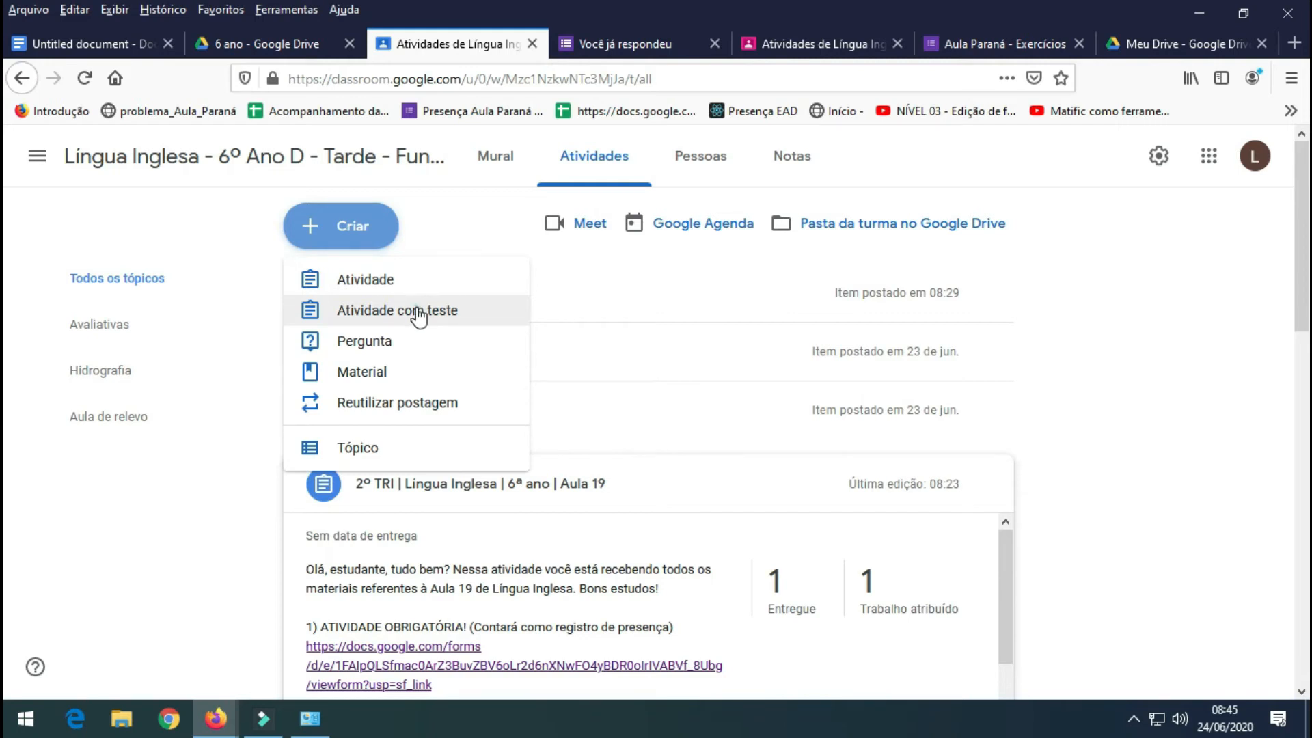
left_click(418, 315)
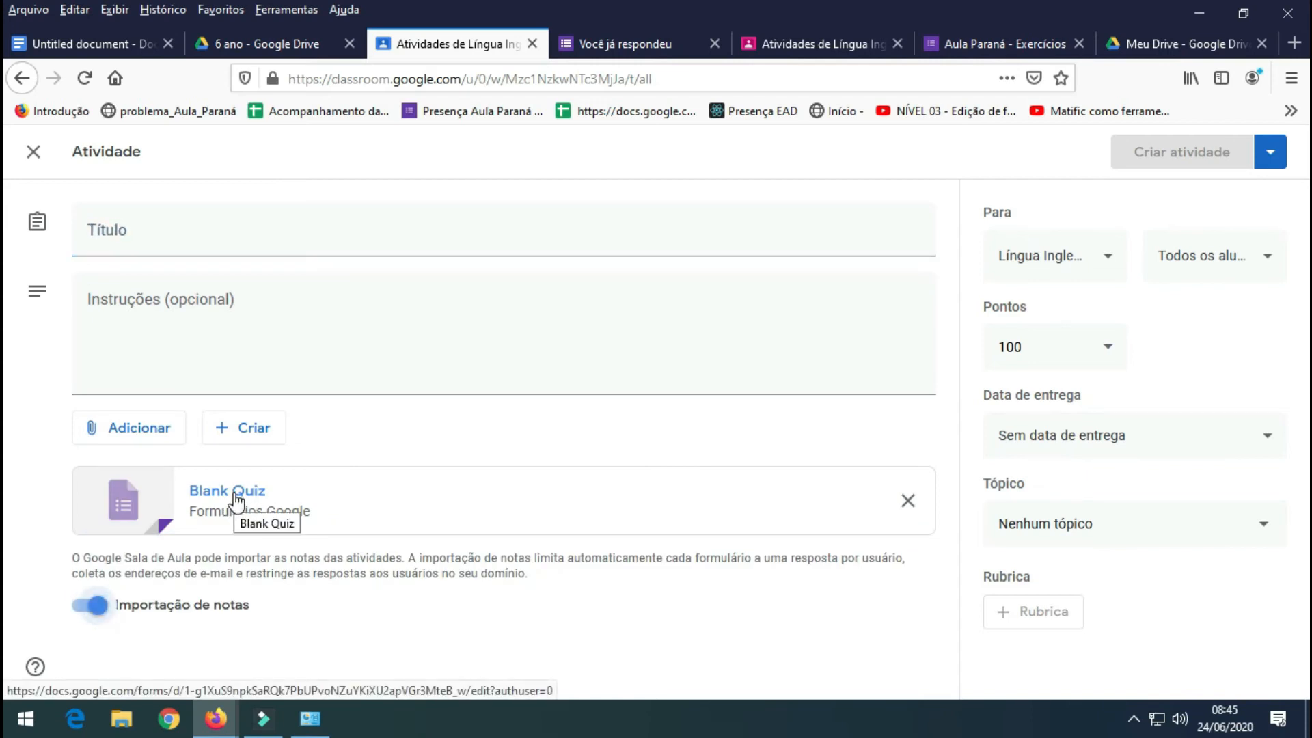
left_click(236, 492)
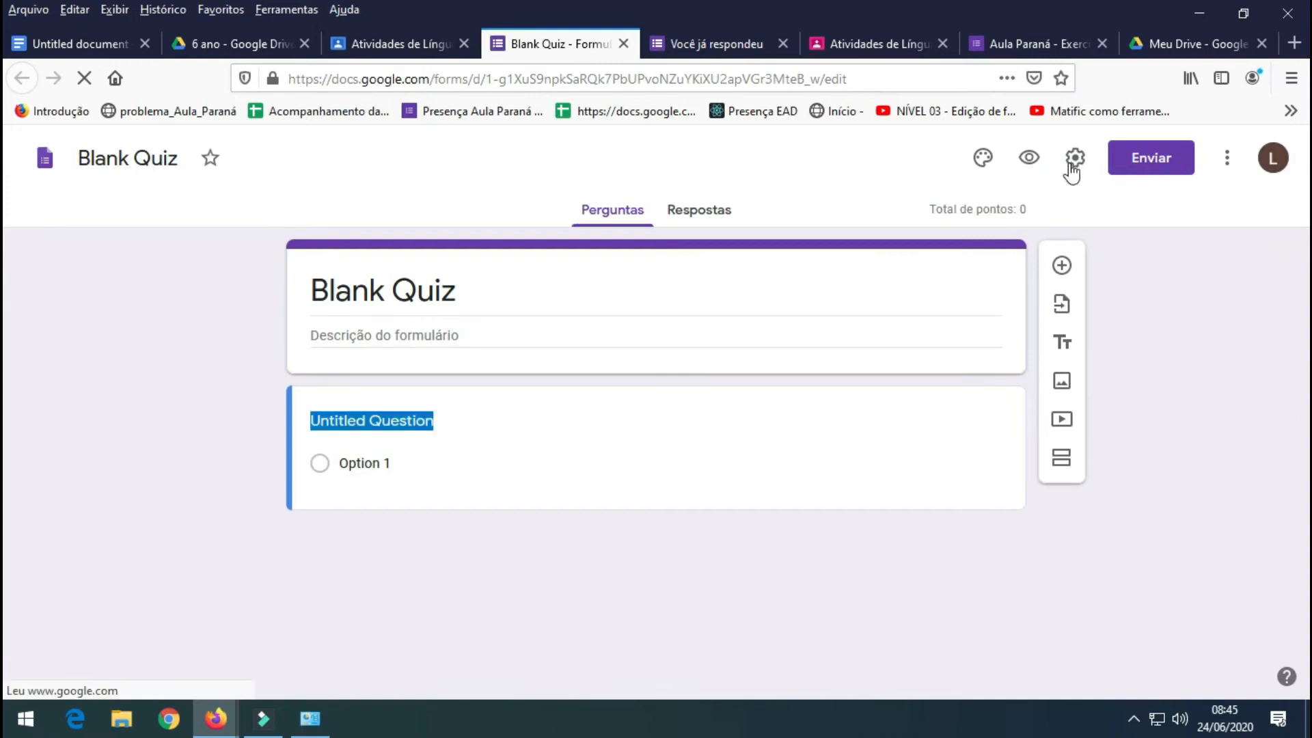
- In the Blank Quiz general settings, turn on Coletar endereços de e-mail and Limitar a 1 resposta
left_click(1073, 162)
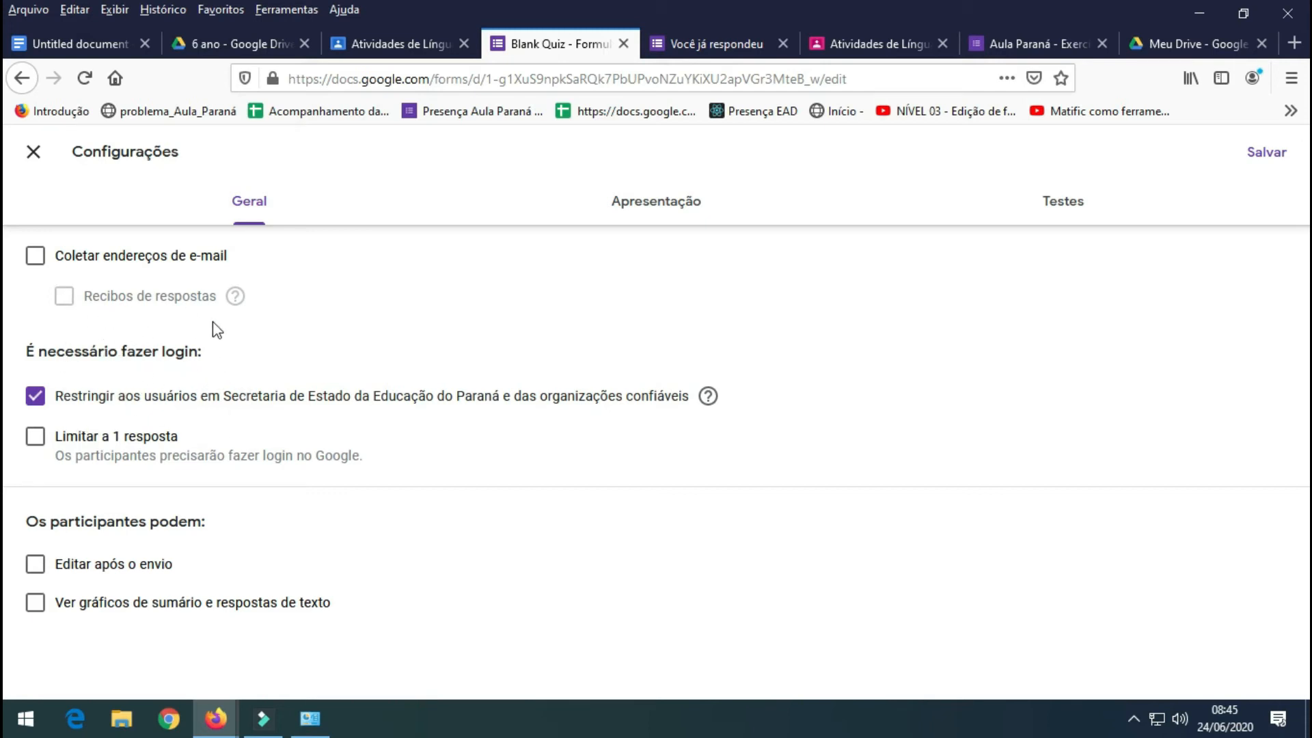
left_click(37, 259)
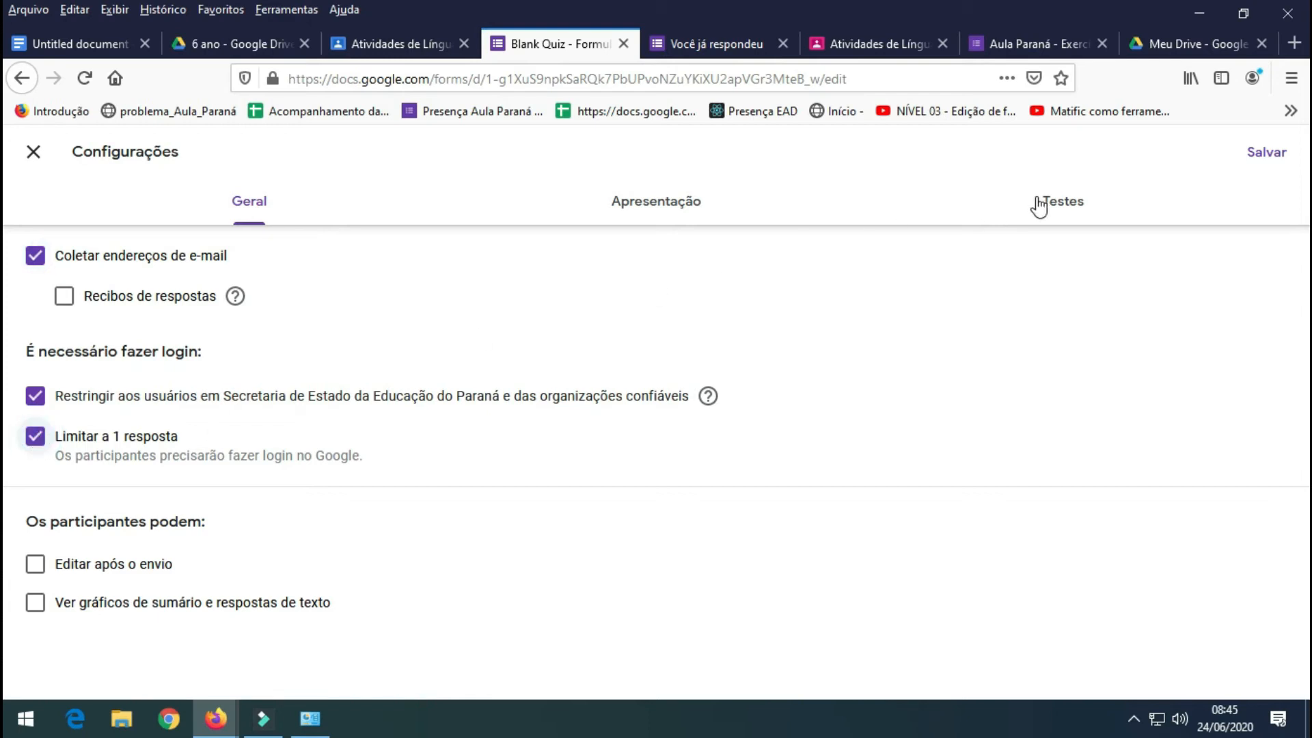
- Review the quiz's test options for grade release and what respondents can see, and save the form settings
left_click(1064, 211)
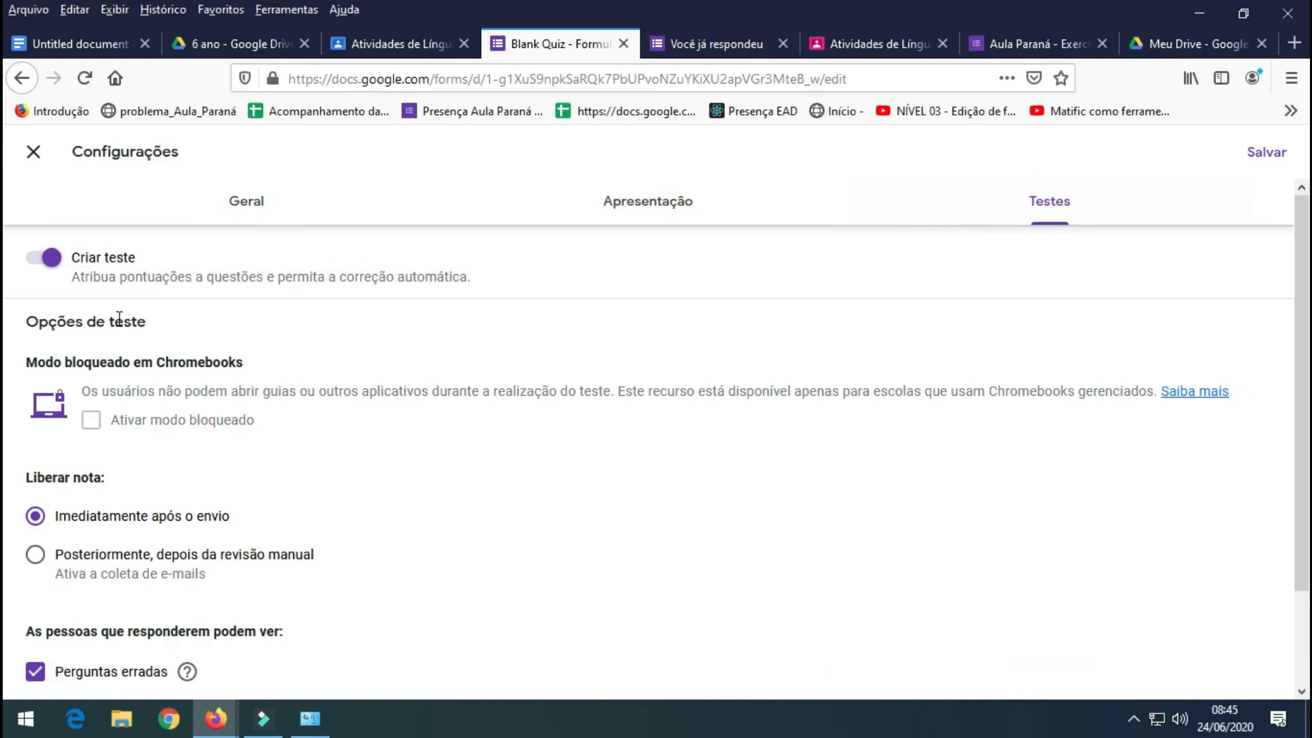
scroll(135, 397, "down", 2)
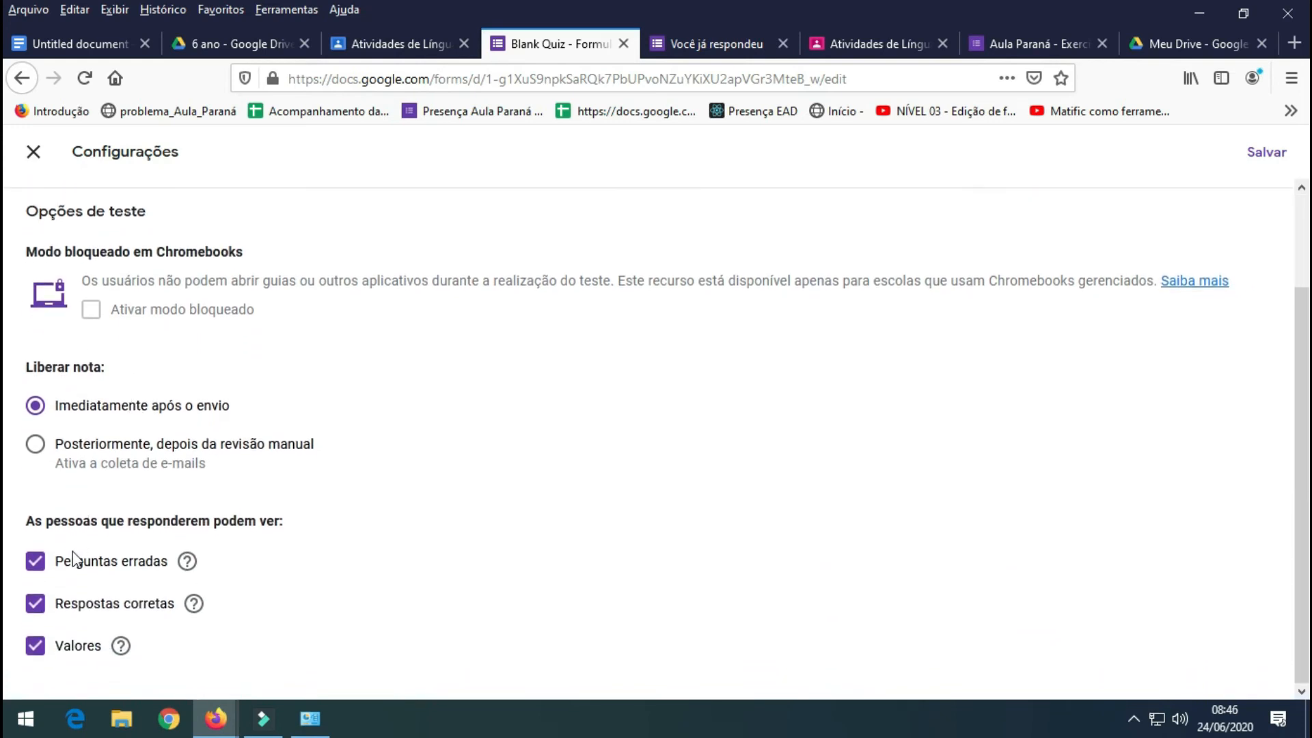
scroll(89, 586, "up", 2)
scroll(100, 515, "down", 2)
scroll(116, 529, "up", 2)
scroll(123, 533, "down", 2)
scroll(126, 544, "up", 2)
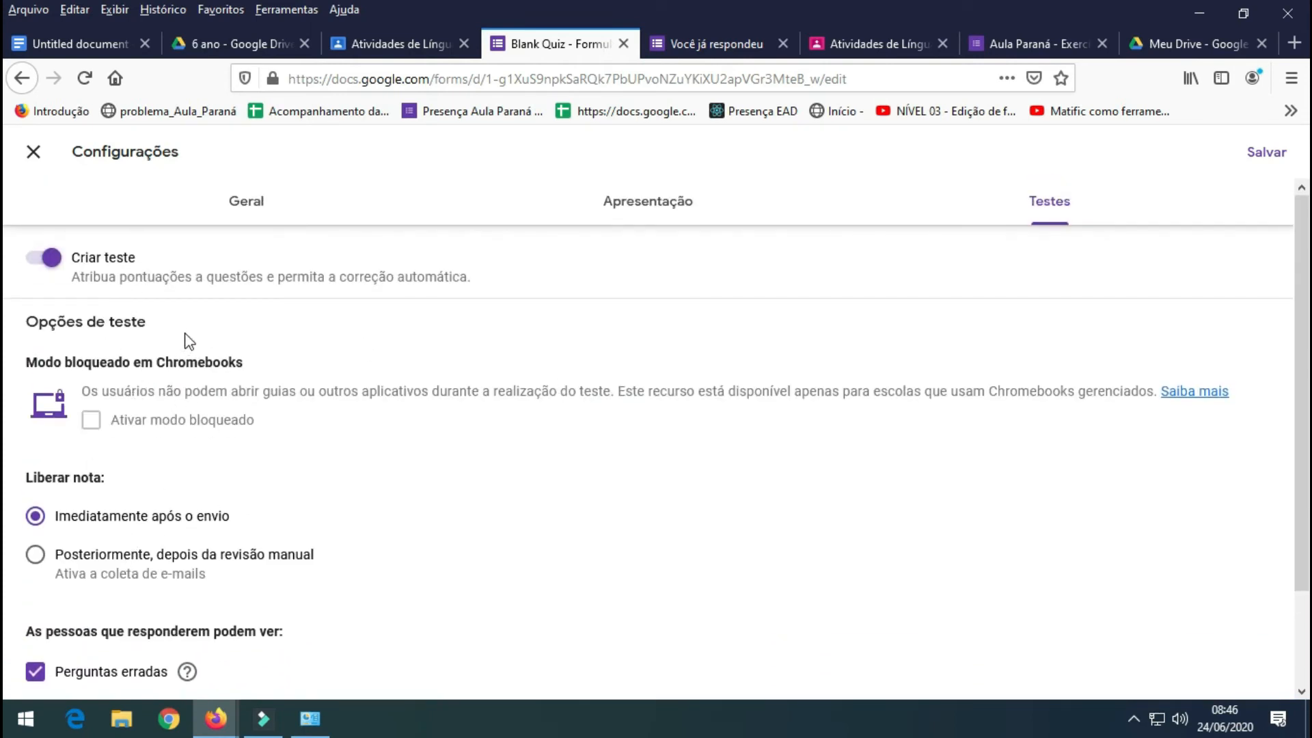
left_click(1264, 153)
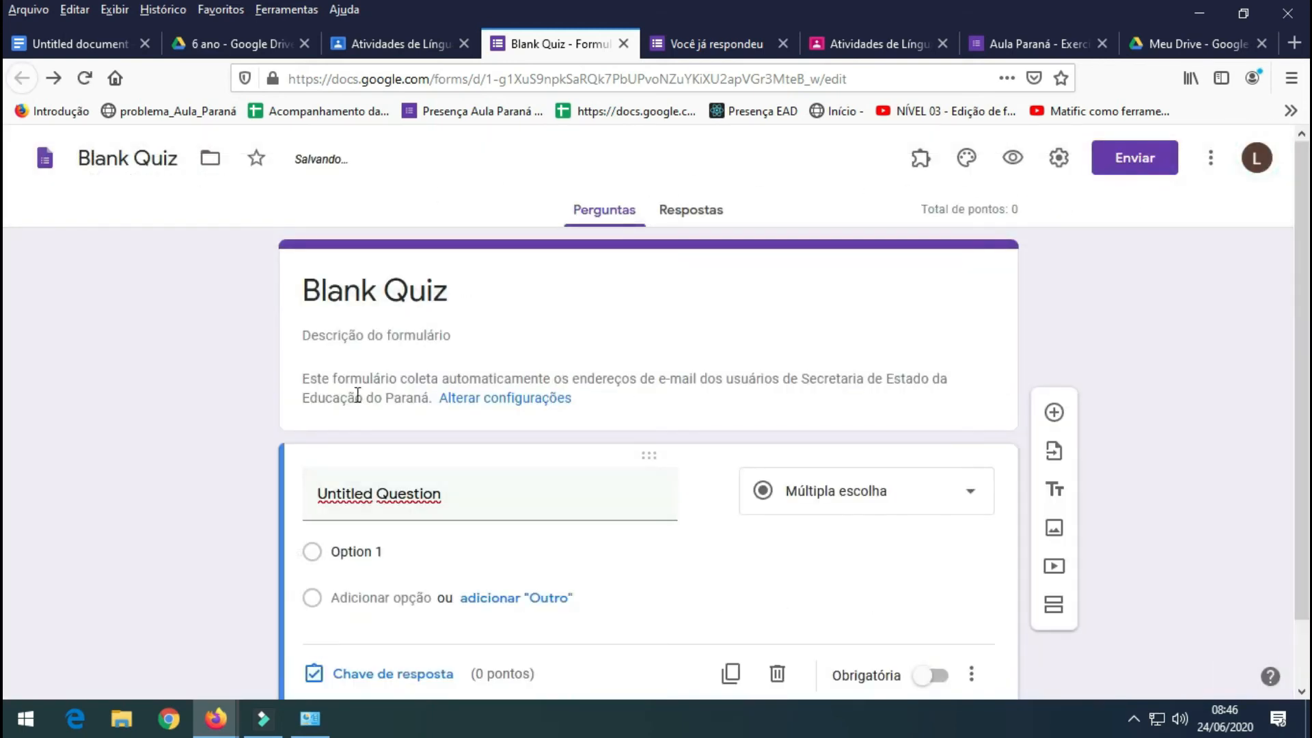
- Return to the quiz assignment draft in Classroom and title it teste02
left_click(397, 41)
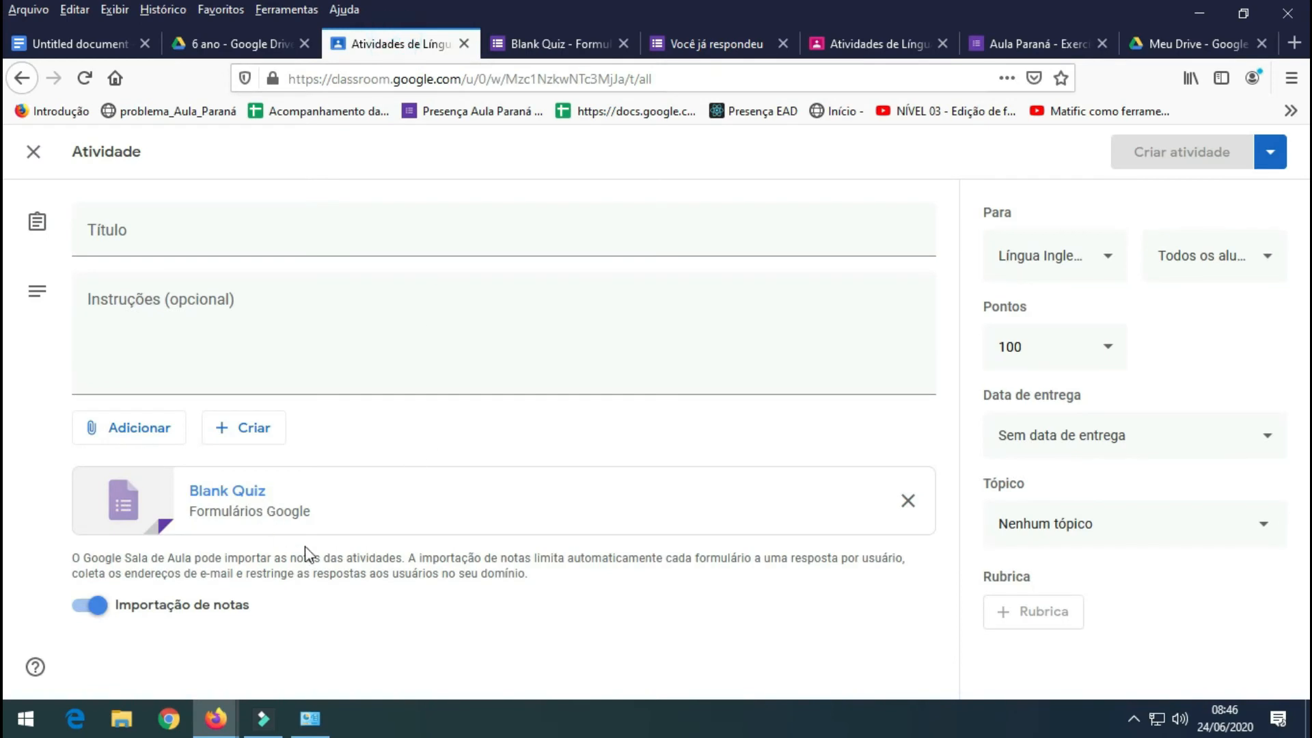
left_click(256, 234)
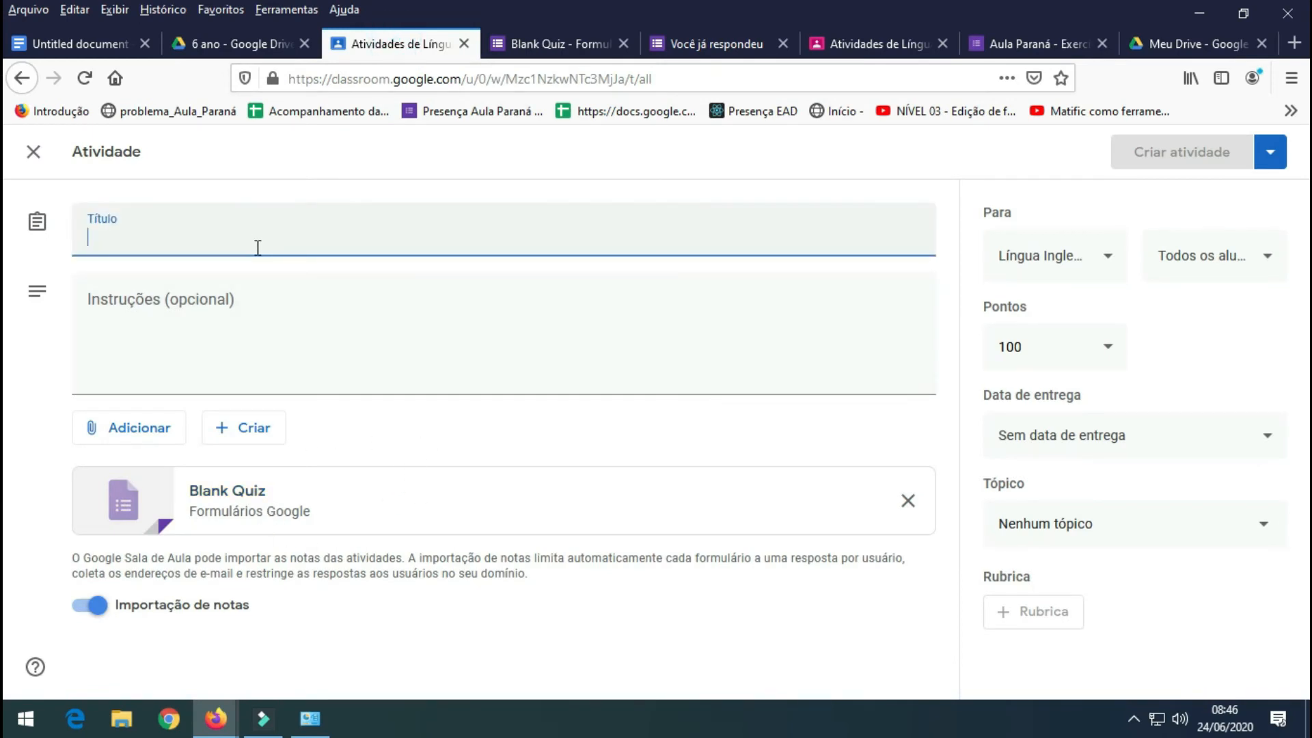
type("teste02")
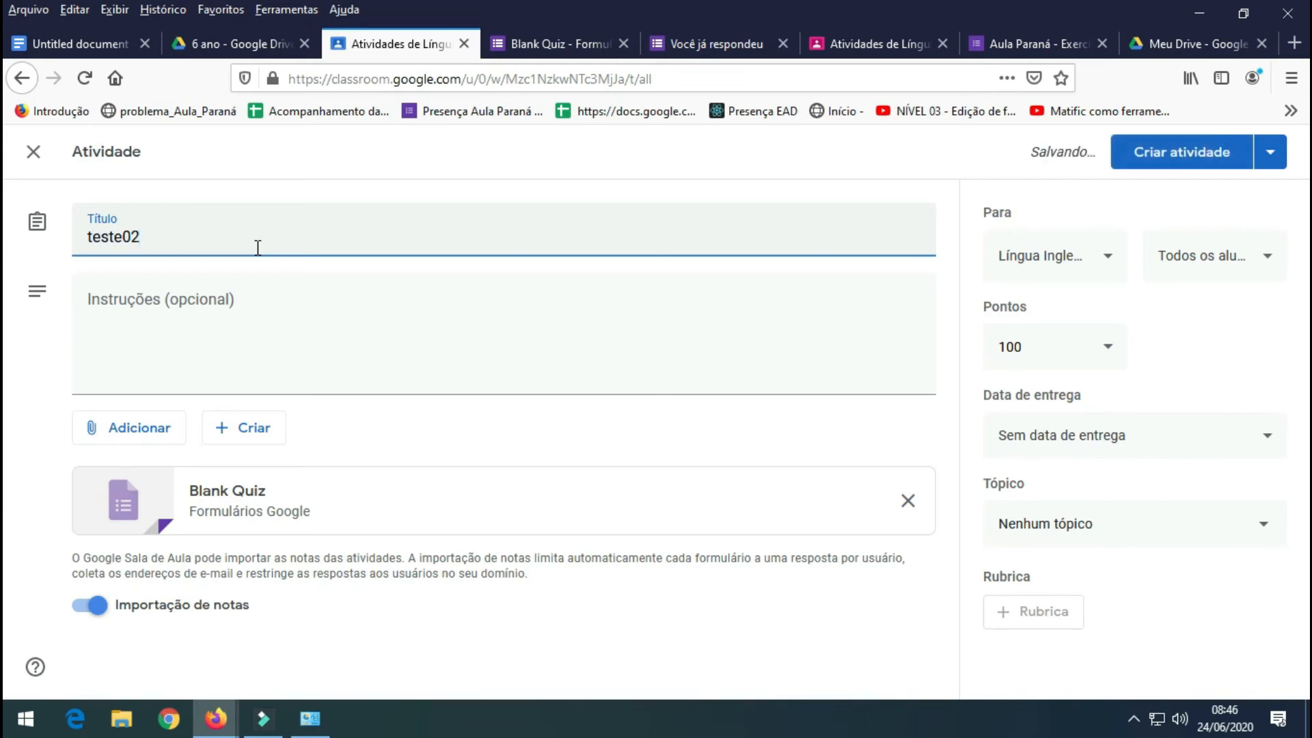
- Check the available classes for the teste02 assignment and publish it to the Língua Inglesa class
left_click(1106, 258)
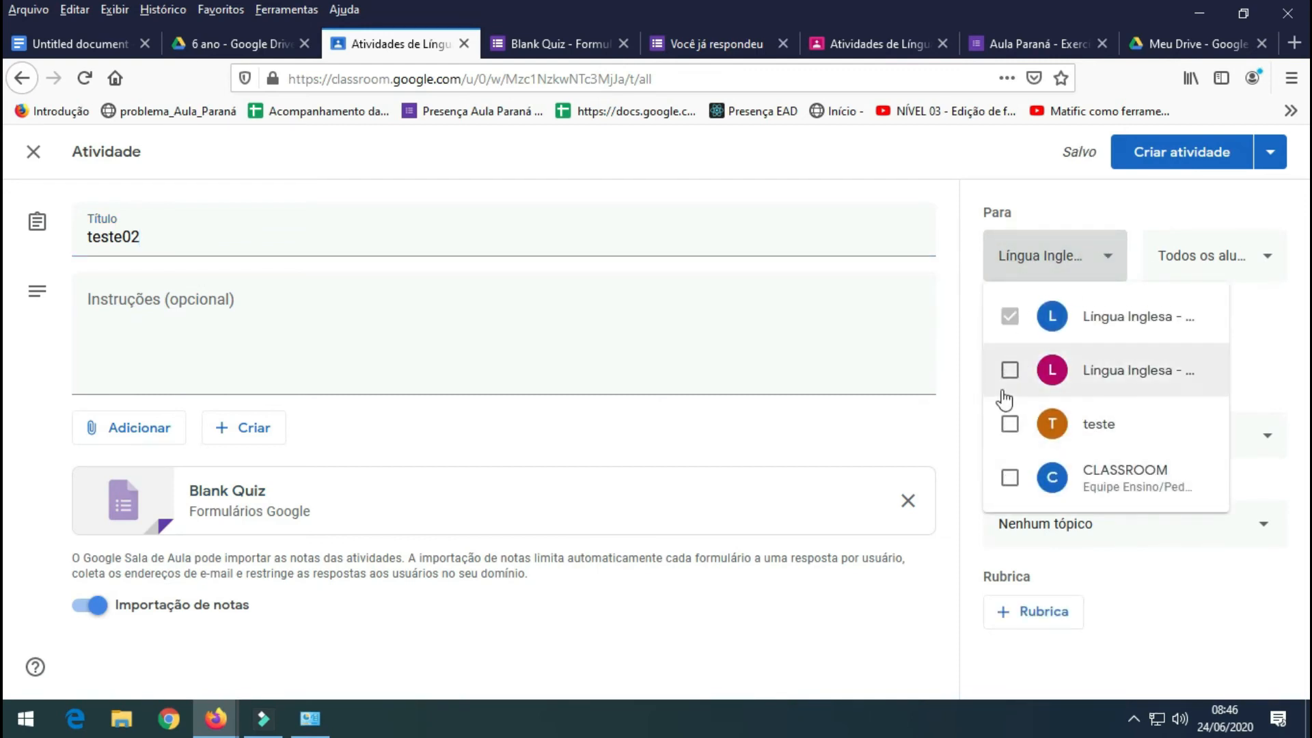
left_click(937, 351)
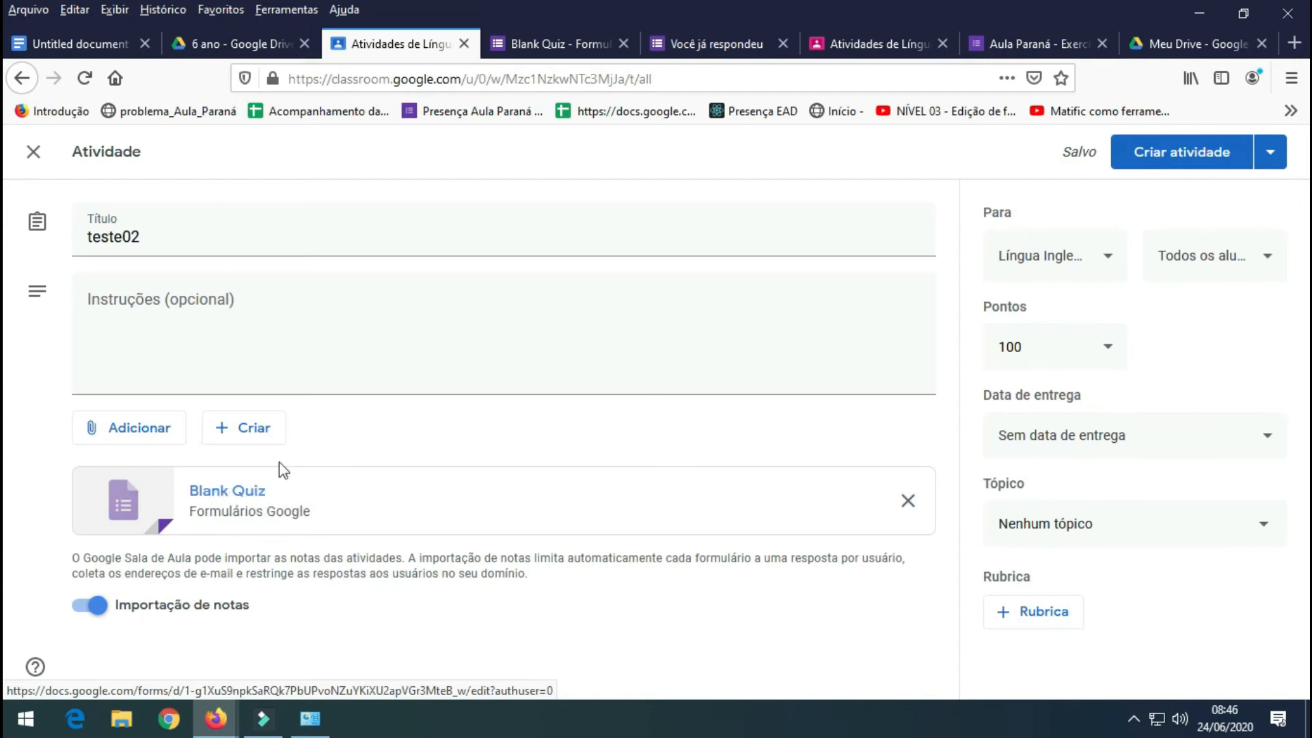
left_click(1146, 157)
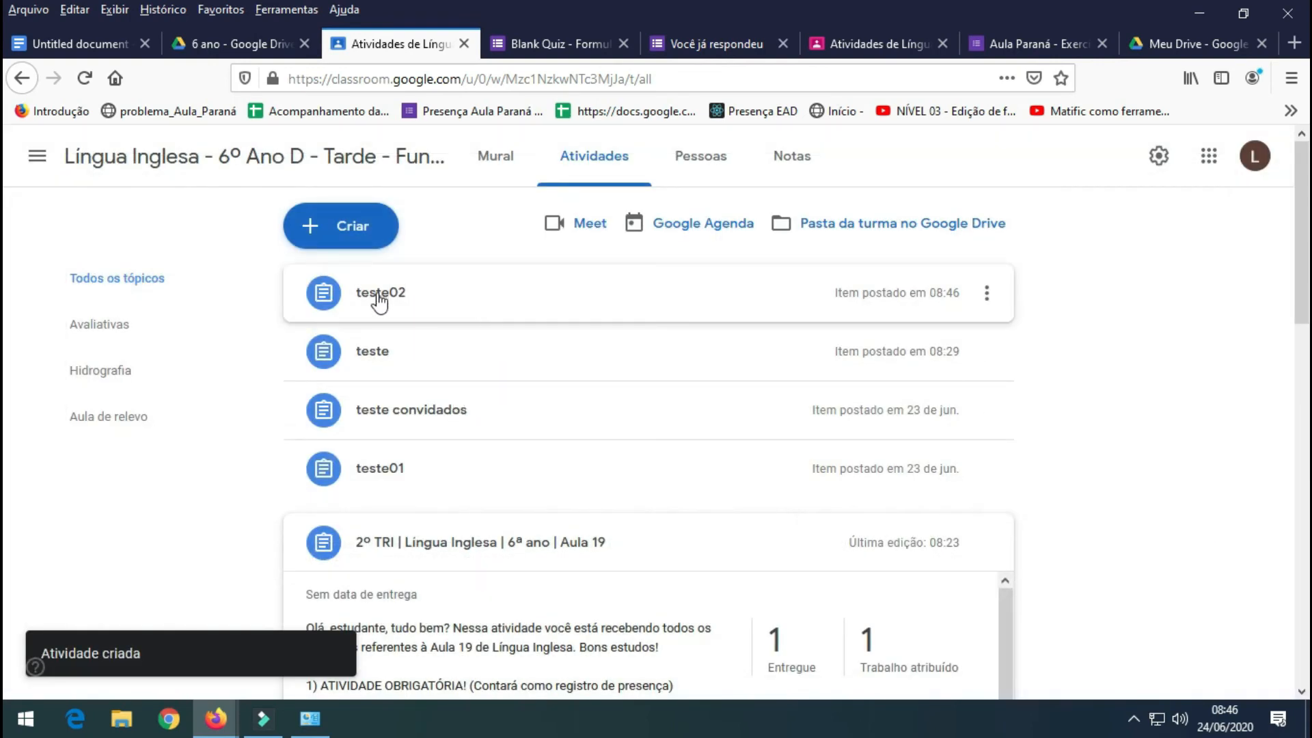
- Open the class's Google Drive folder and examine its files alongside the form attached to the teste02 assignment in Classroom
left_click(829, 224)
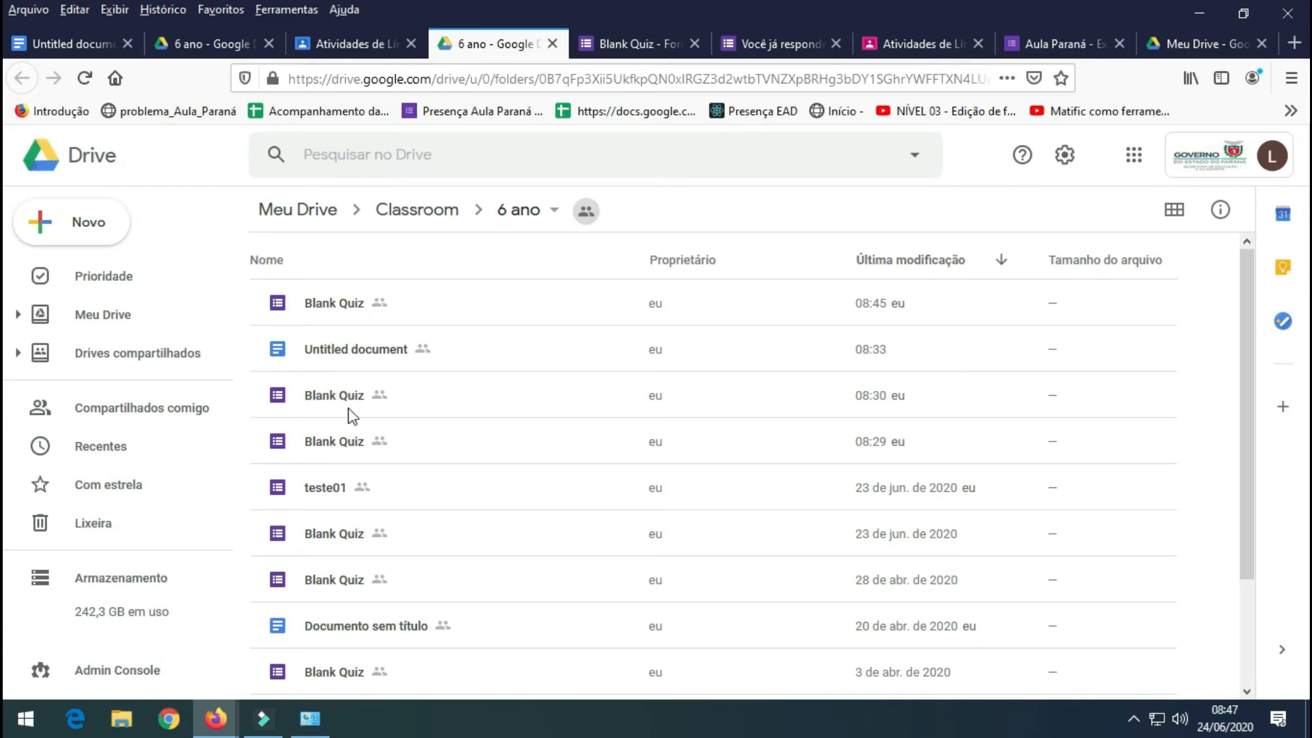
left_click(375, 45)
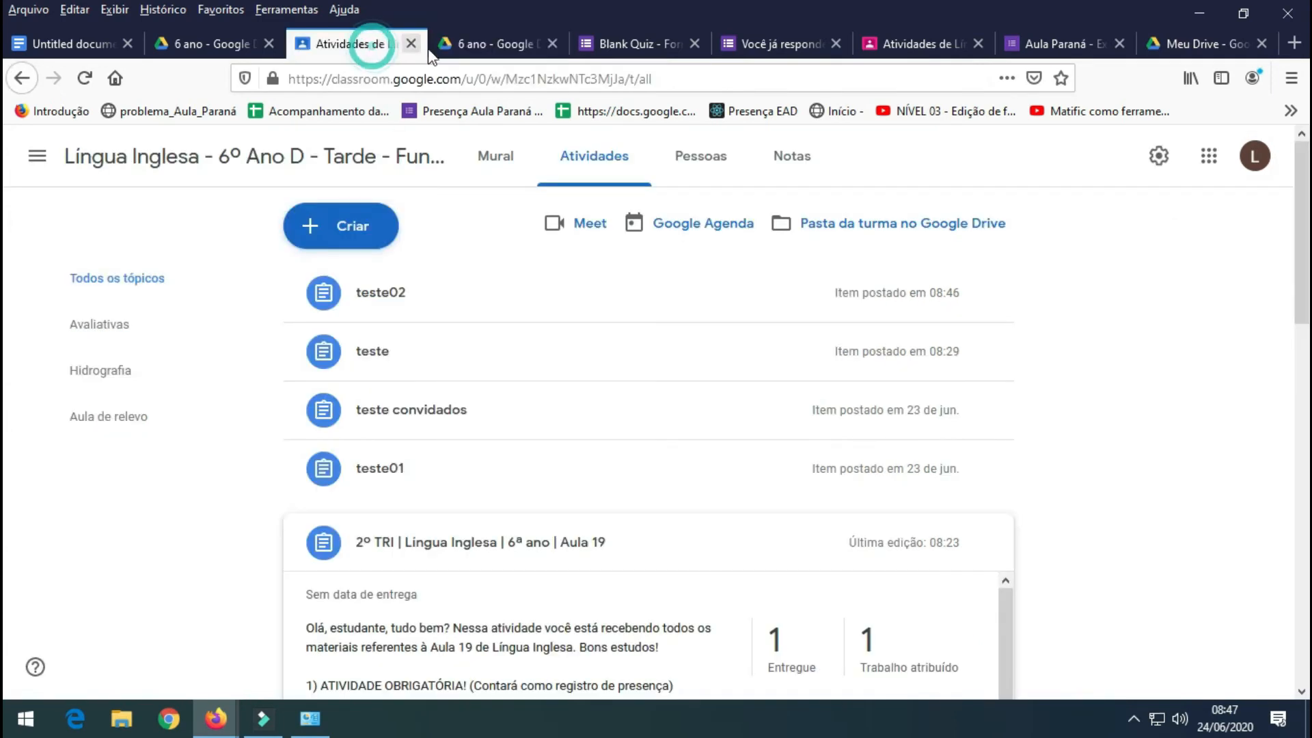
left_click(381, 297)
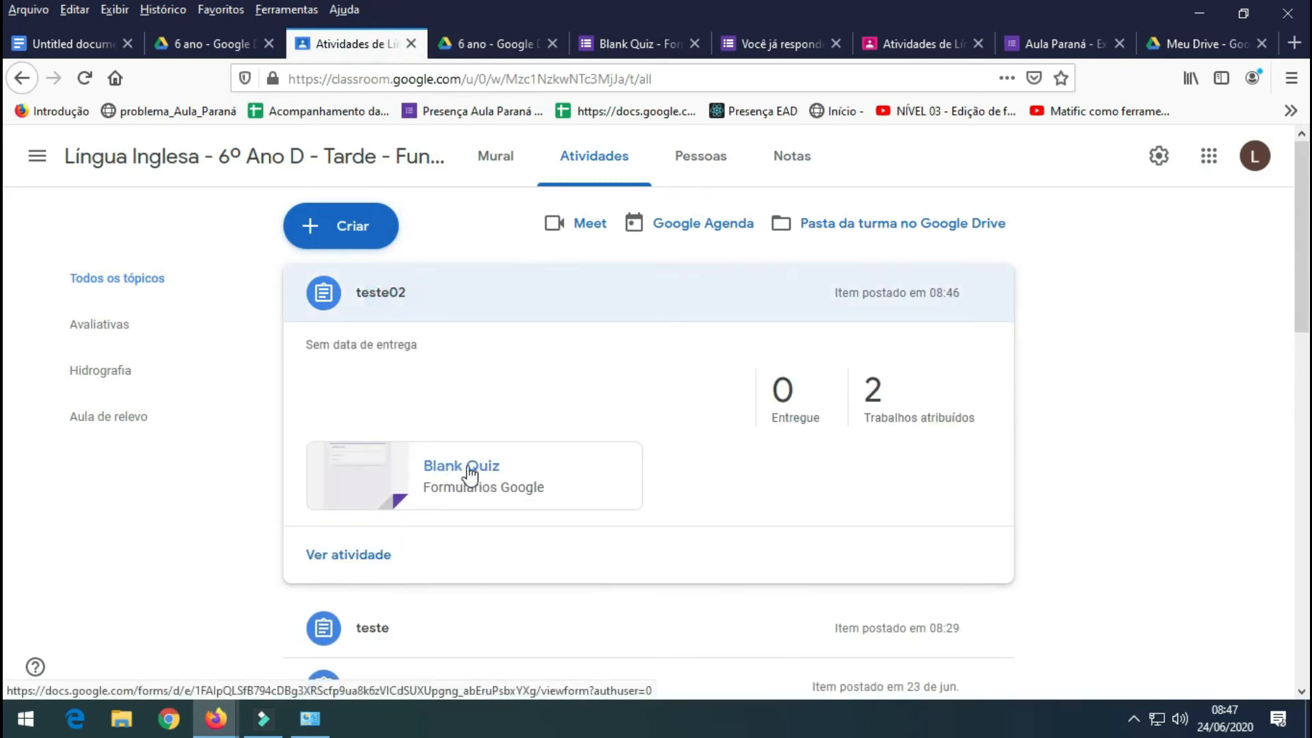
left_click(372, 294)
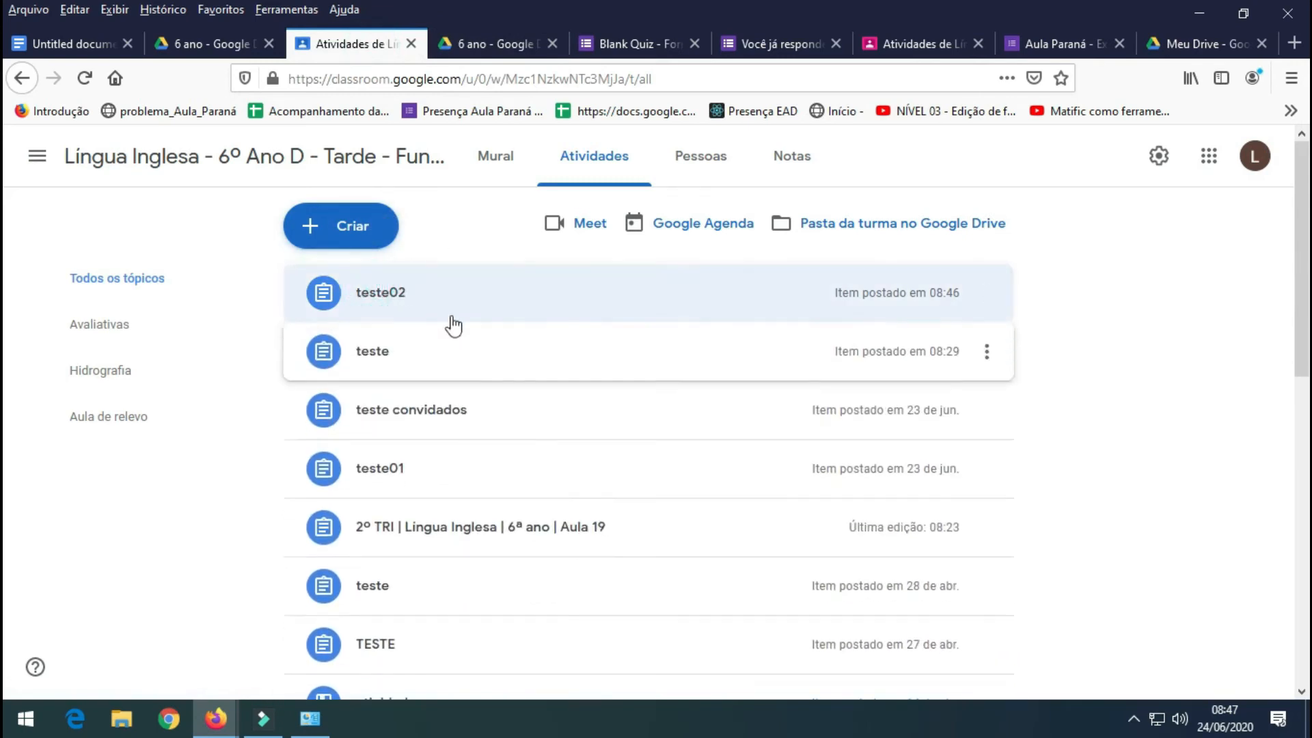
left_click(509, 48)
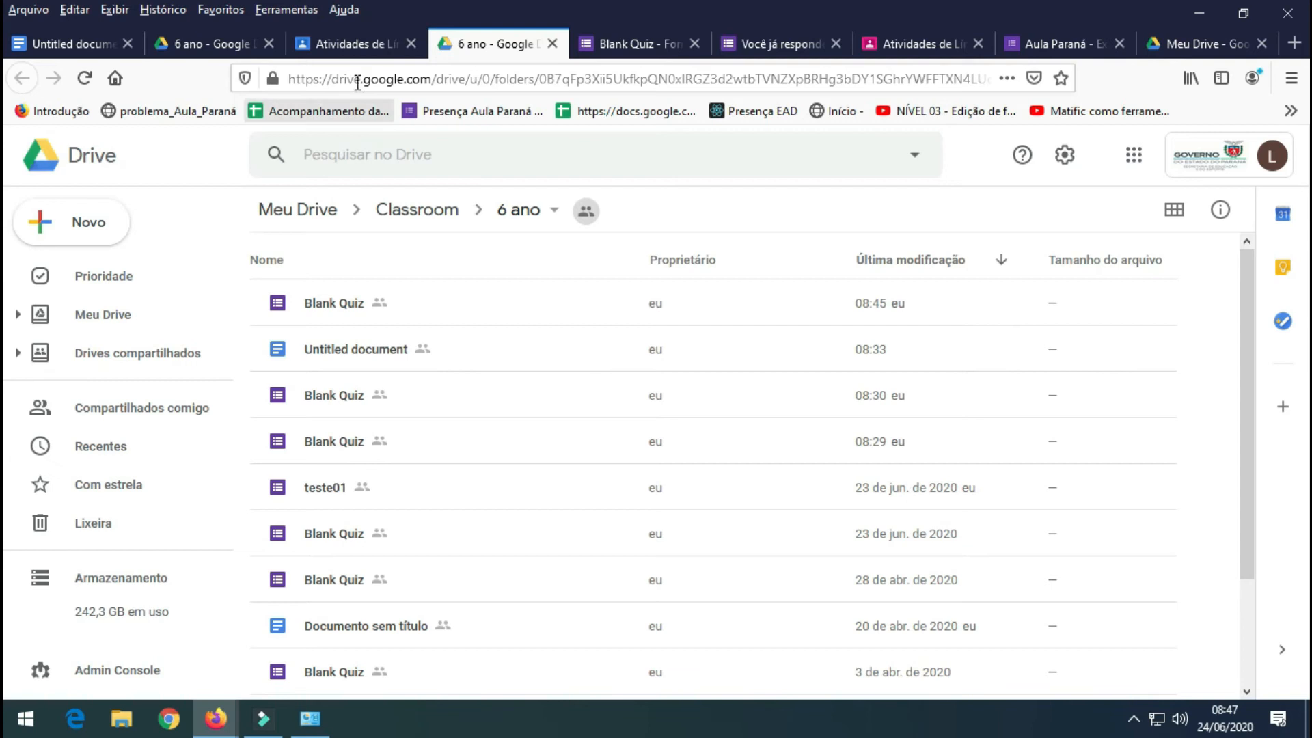
left_click(352, 44)
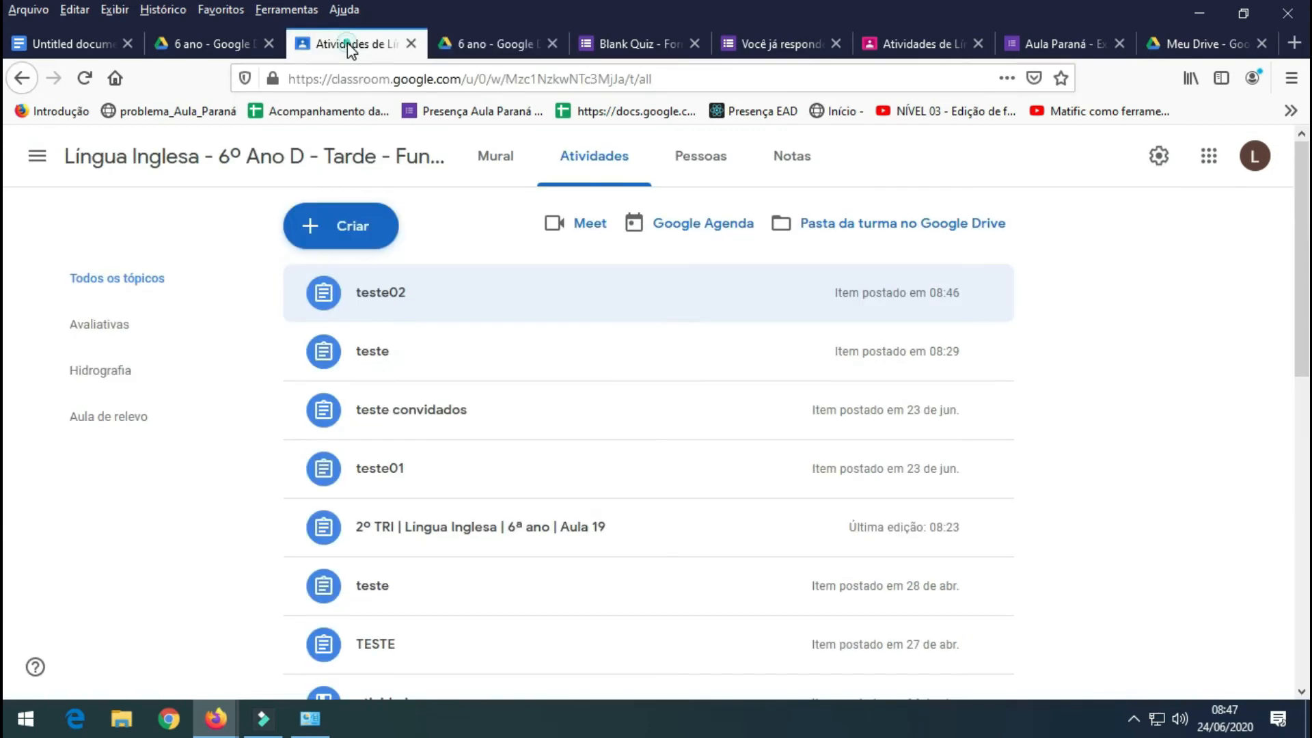
- Start a new Atividade for the class in Classroom and switch to the 6 ano folder in Google Drive
left_click(375, 241)
left_click(377, 287)
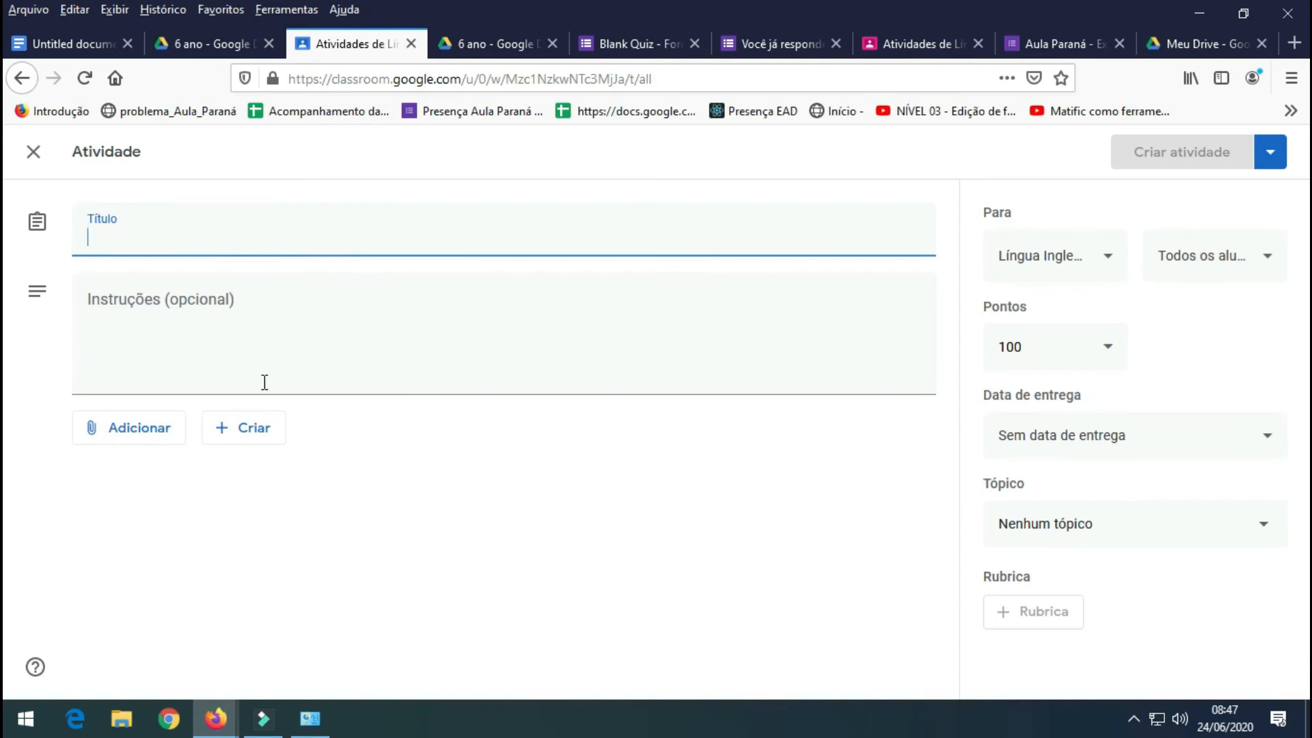
left_click(485, 44)
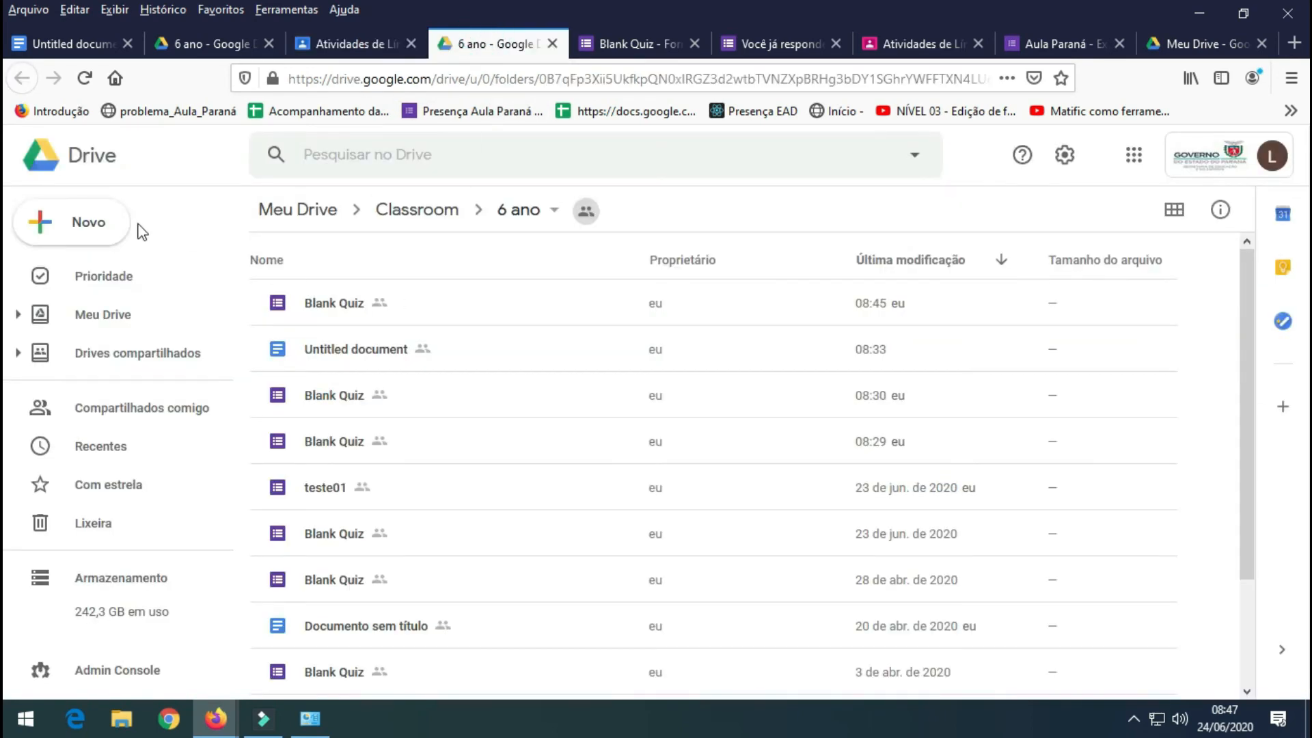
left_click(89, 221)
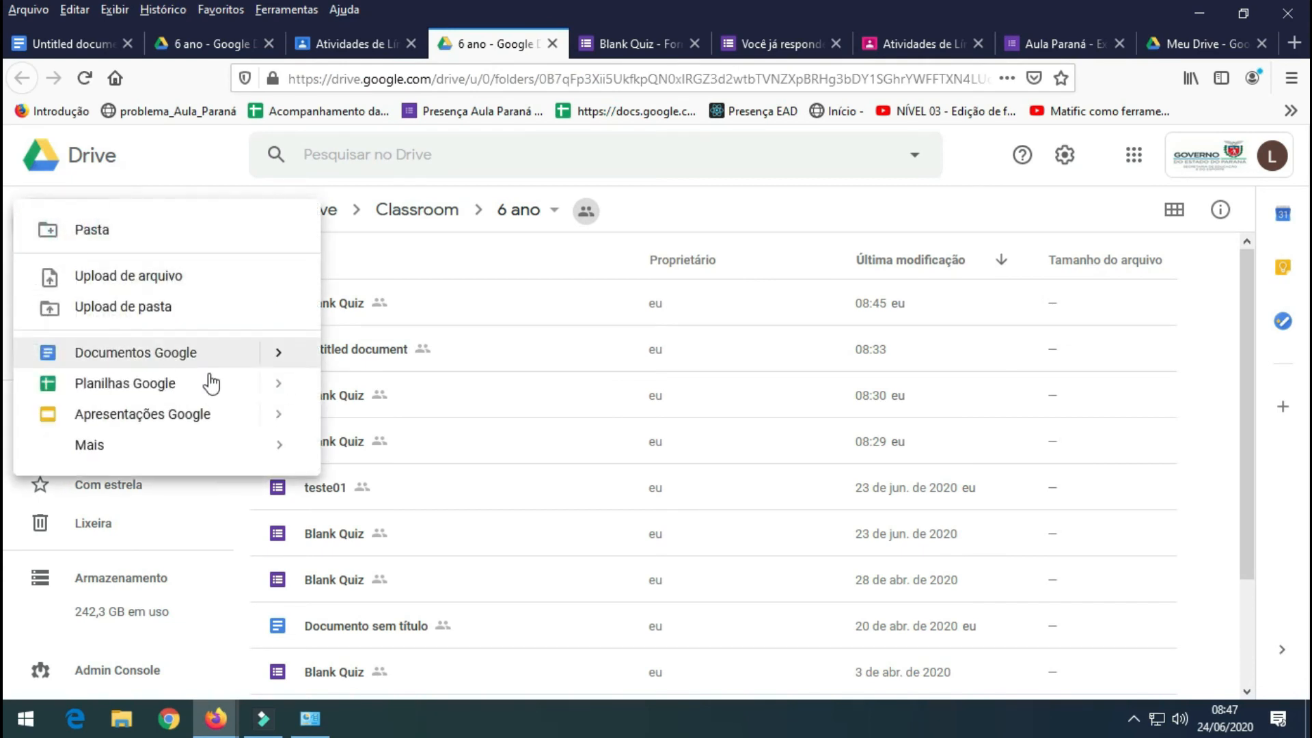
left_click(130, 445)
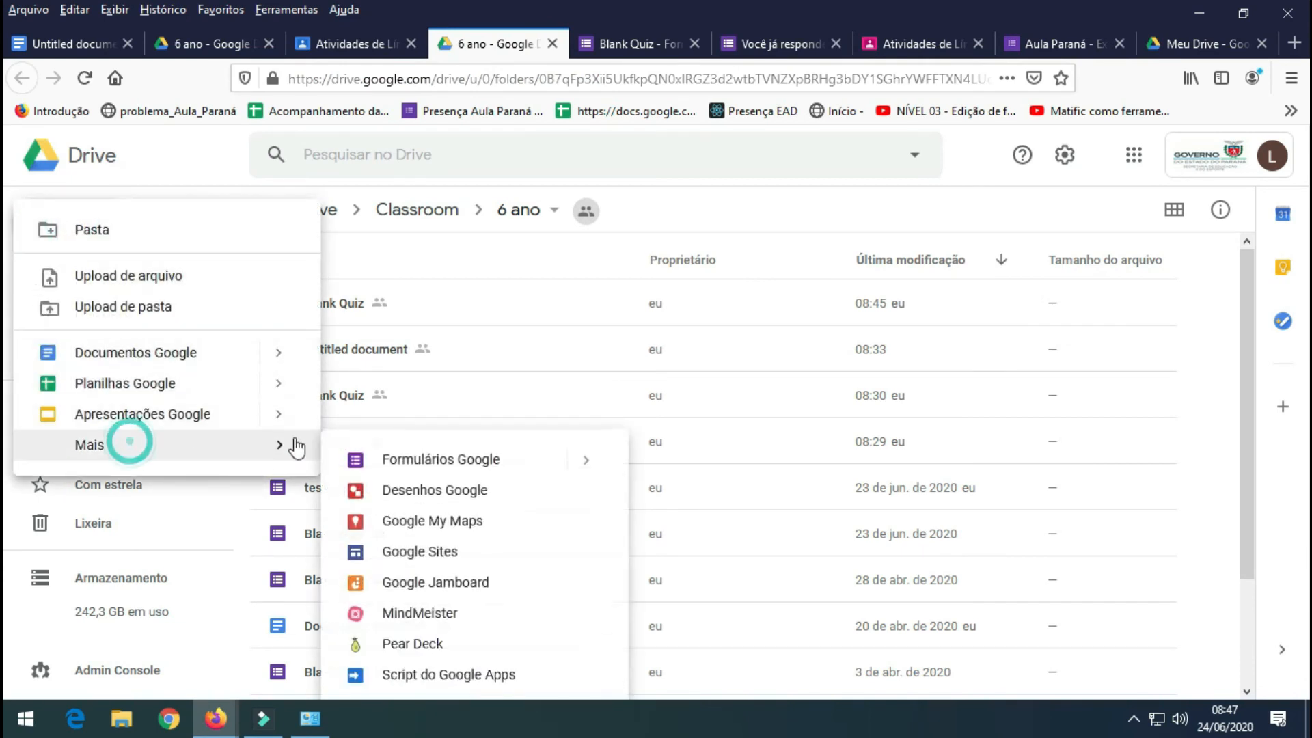
left_click(437, 462)
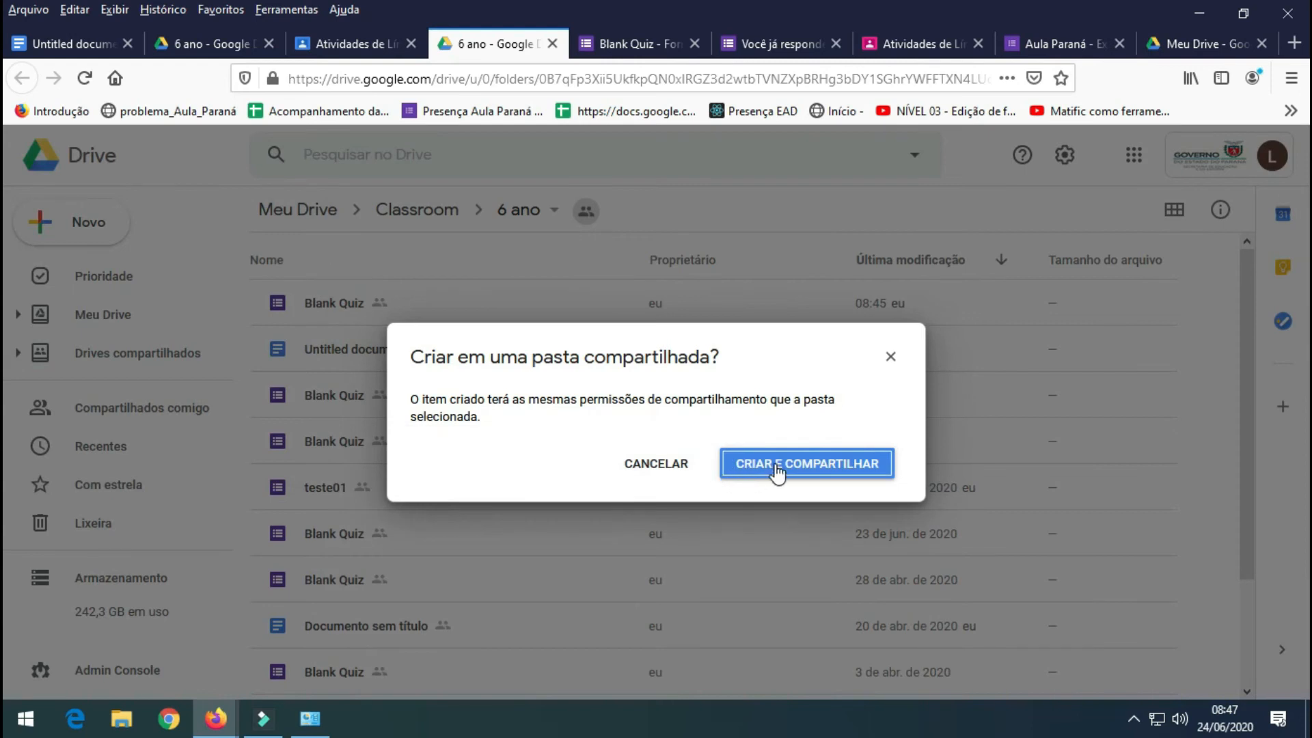
left_click(890, 356)
- Create a new Google Forms form in the 6 ano folder and accept sharing it with the folder's permissions
left_click(123, 235)
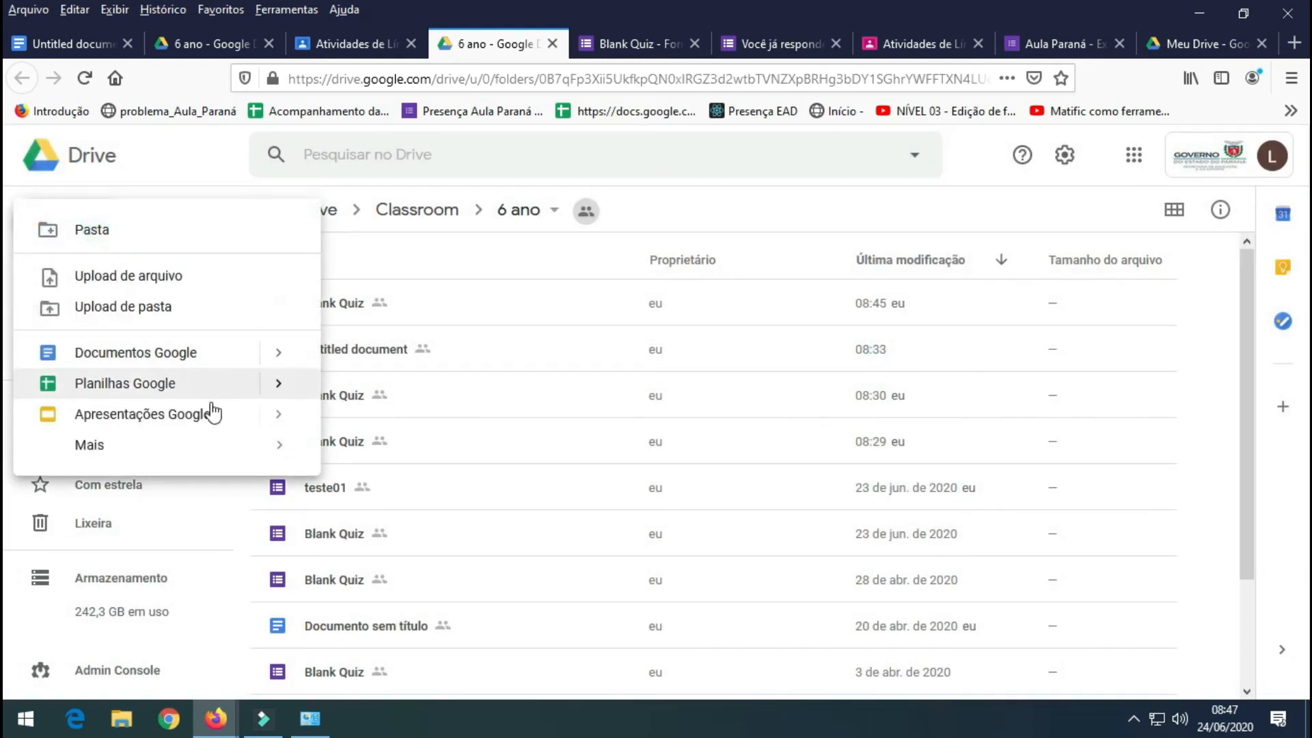
left_click(208, 444)
left_click(449, 462)
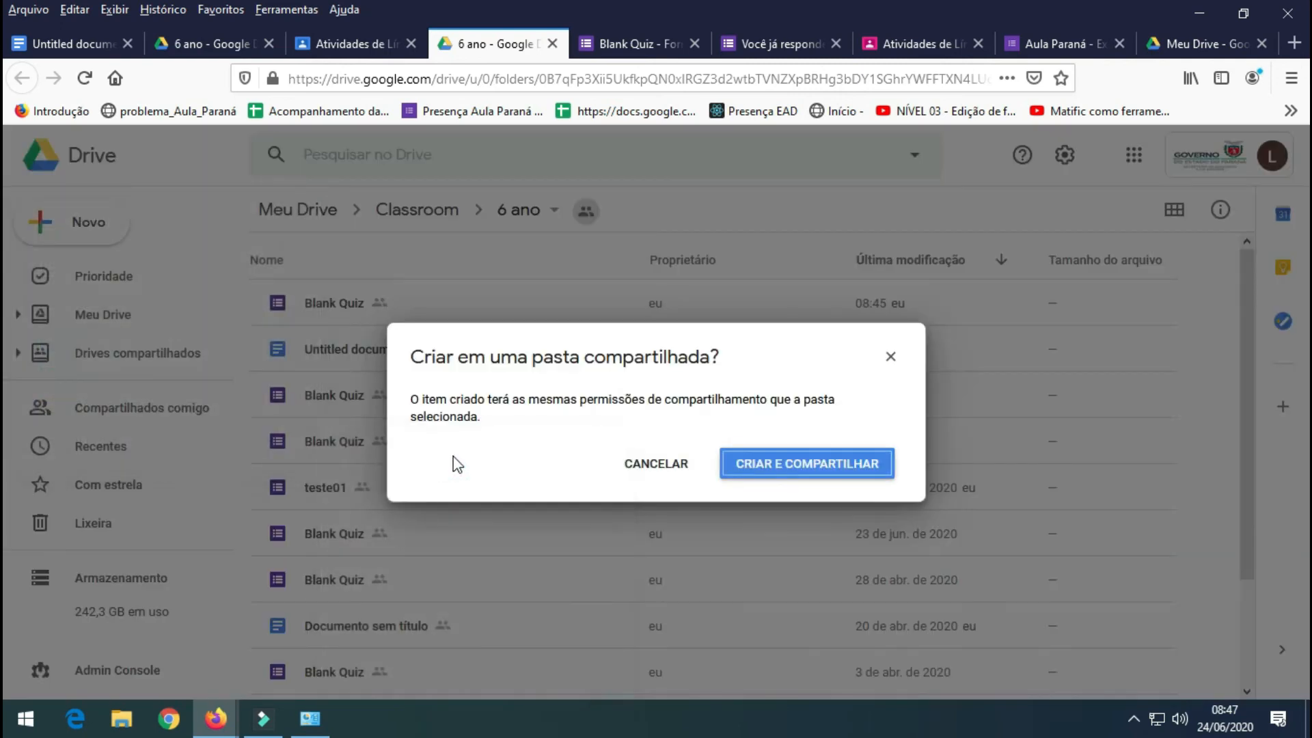
left_click(759, 464)
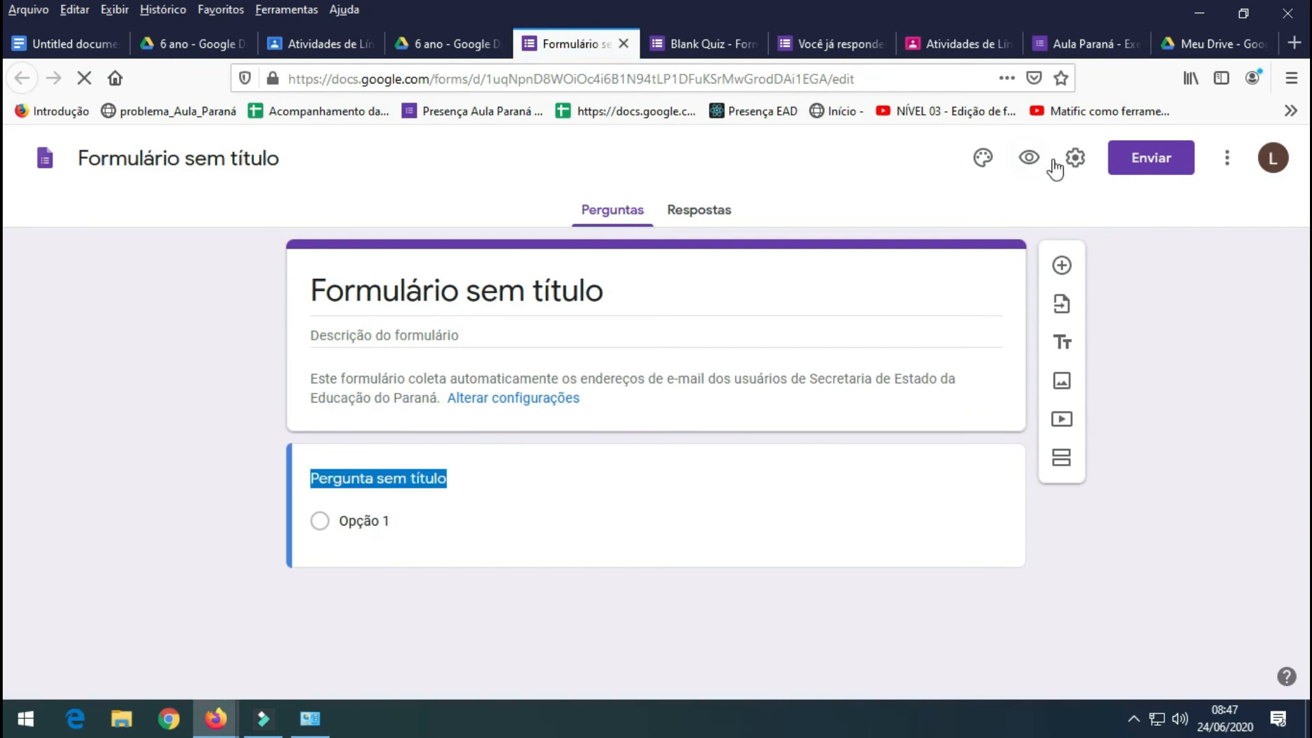
- In the new form's general settings, turn on Limitar a 1 resposta and keep receipts sent only on request
left_click(1069, 162)
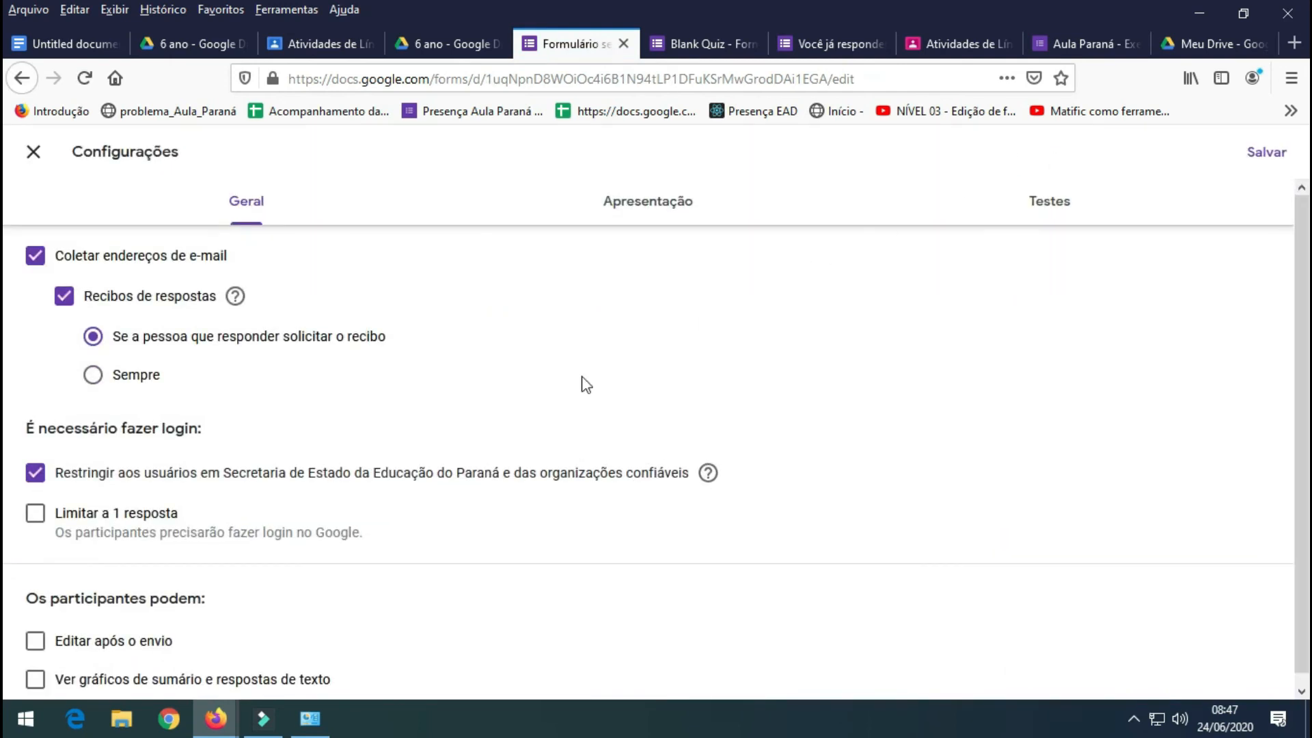
scroll(205, 478, "down", 1)
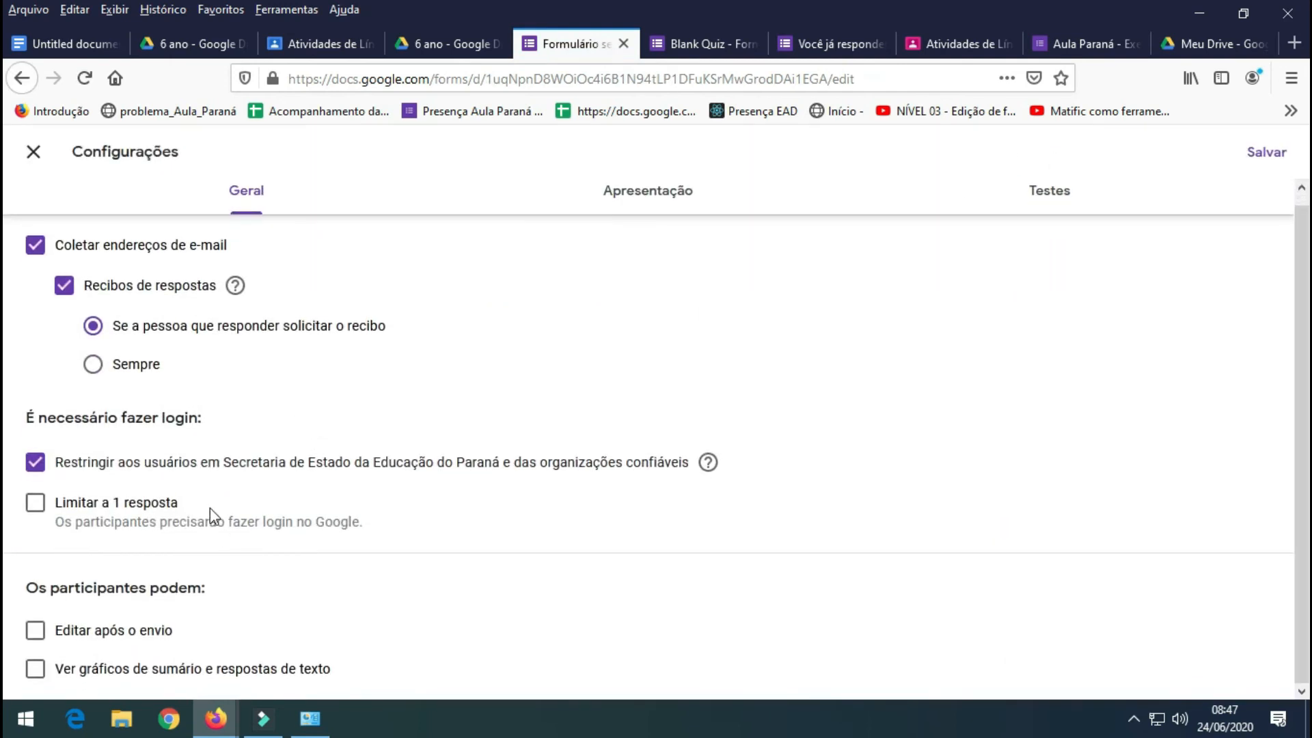
left_click(37, 504)
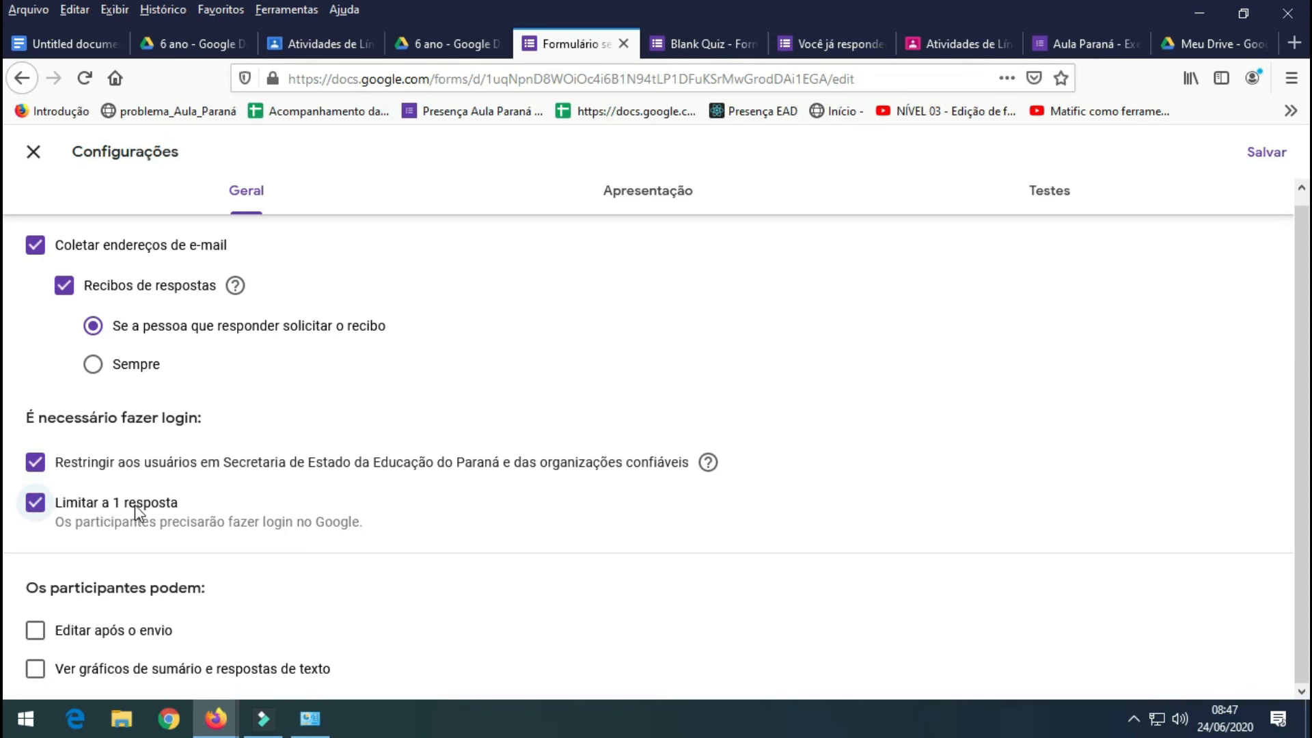
left_click(92, 327)
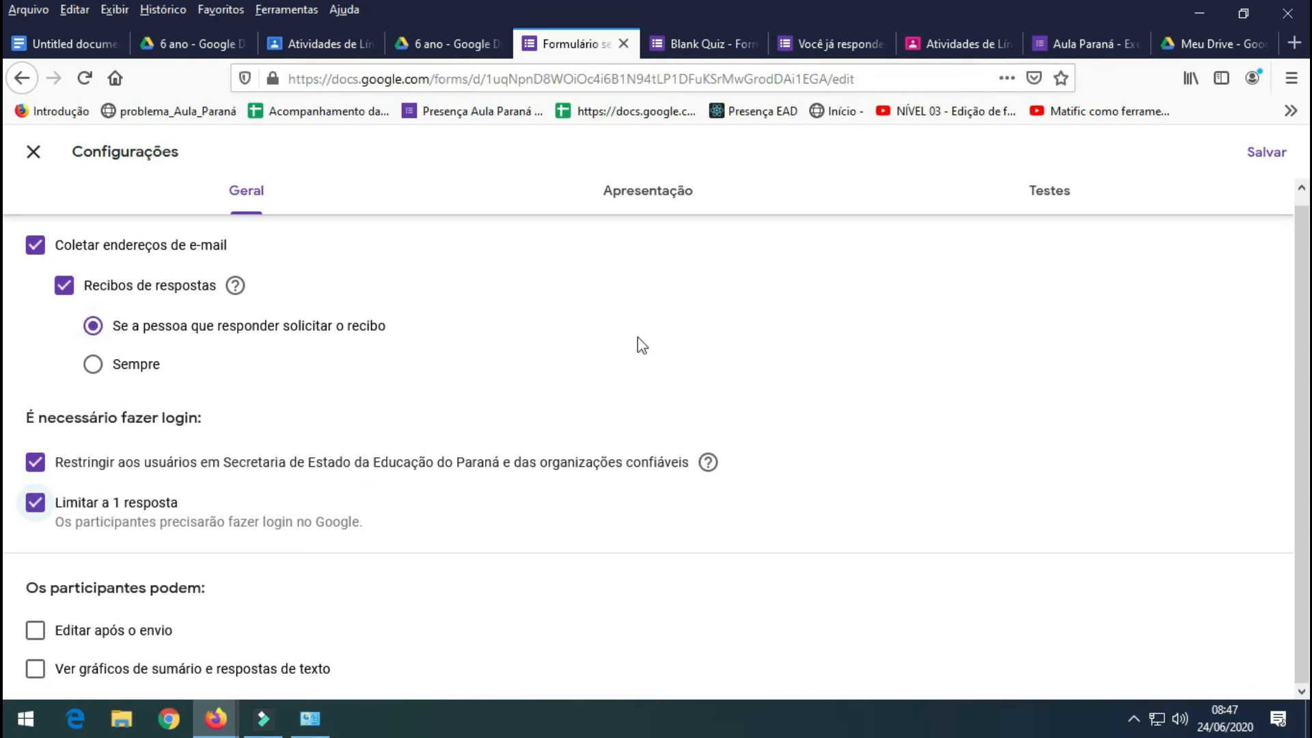
- Turn on Criar teste for the form, review the test options, and save the form settings
left_click(1028, 194)
left_click(47, 248)
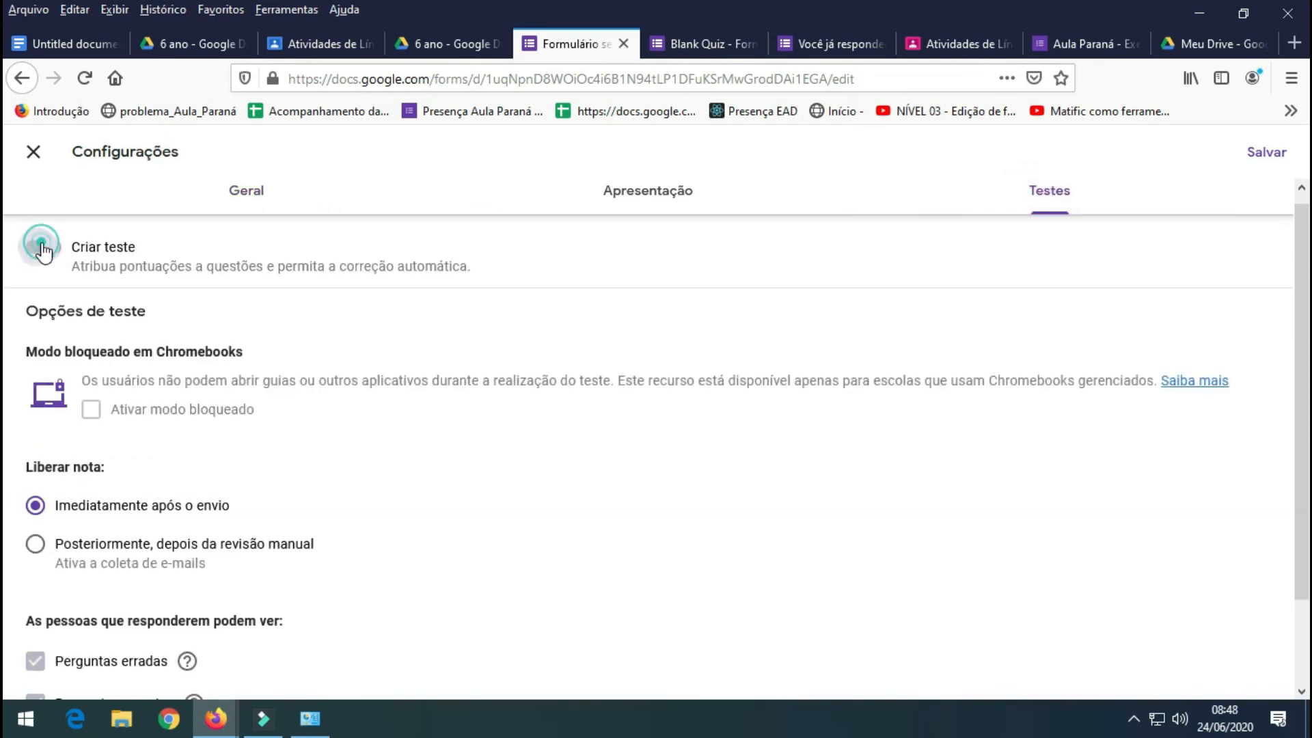
scroll(187, 381, "down", 2)
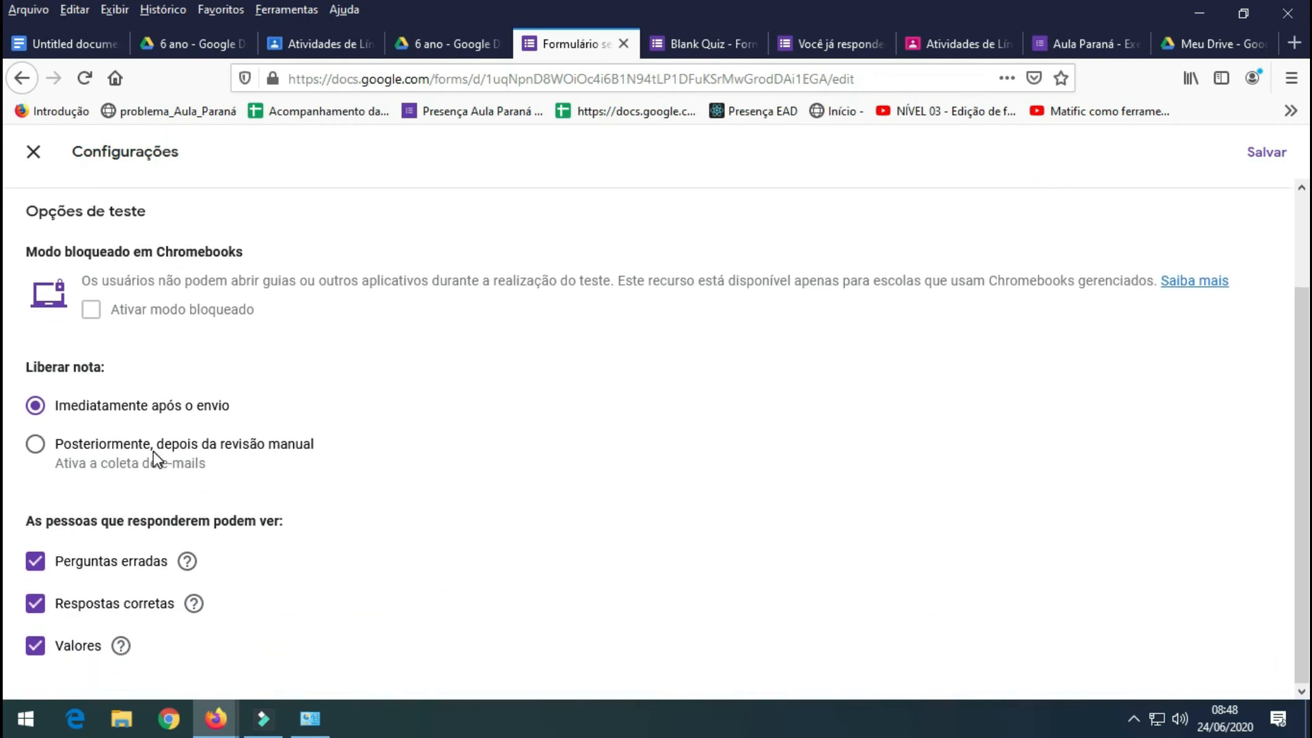
scroll(154, 453, "up", 2)
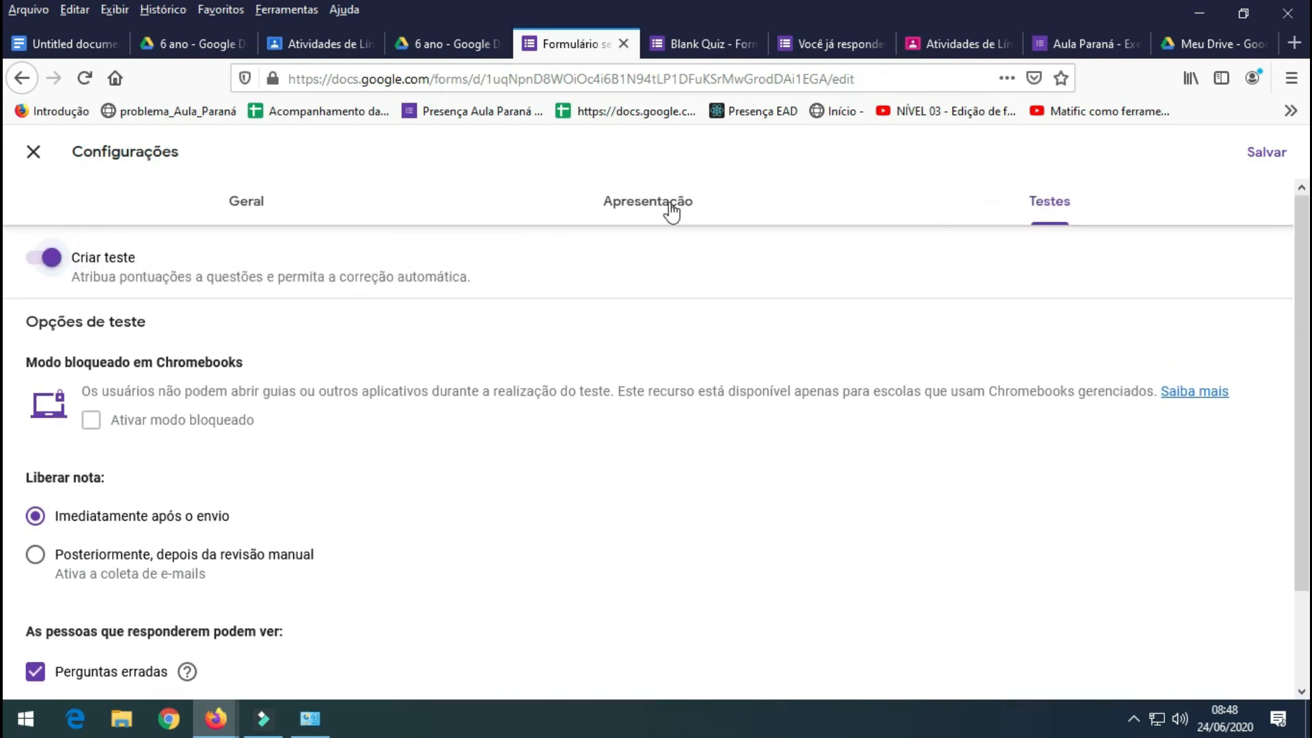
left_click(1268, 153)
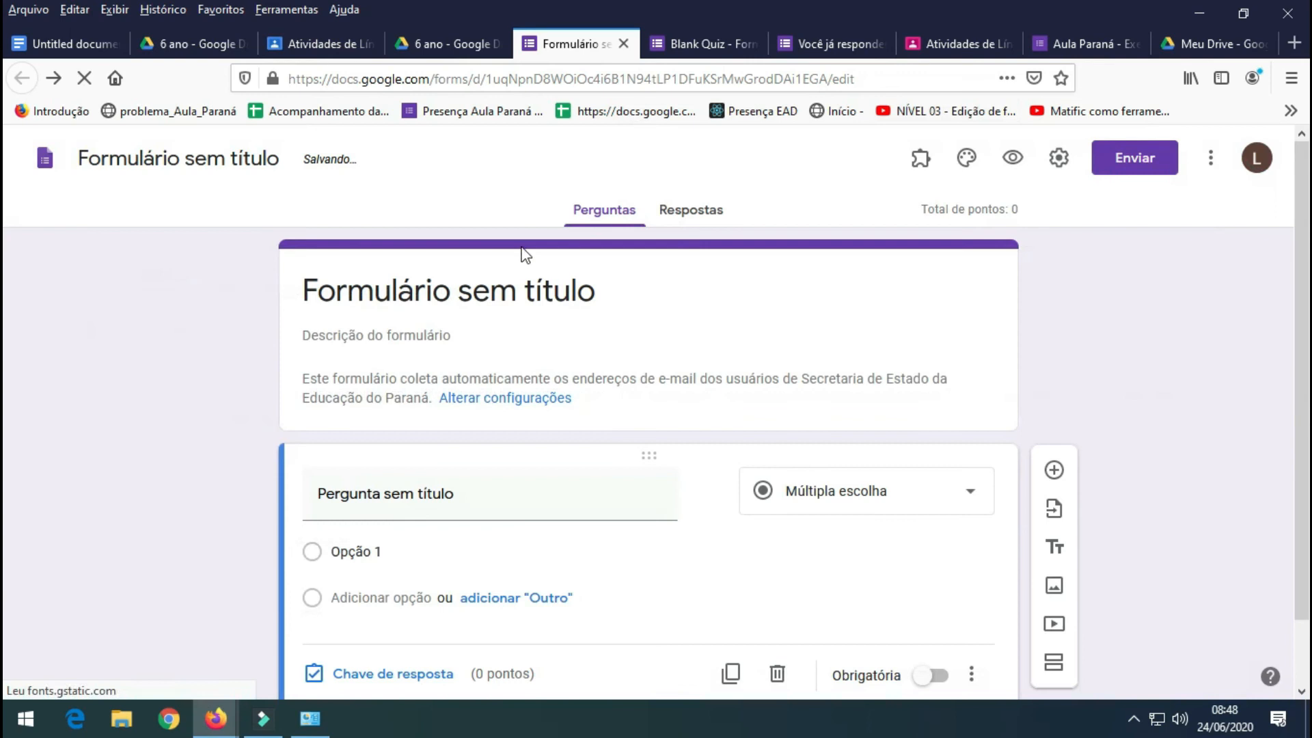
- Rename the untitled form as teste03
left_click(272, 159)
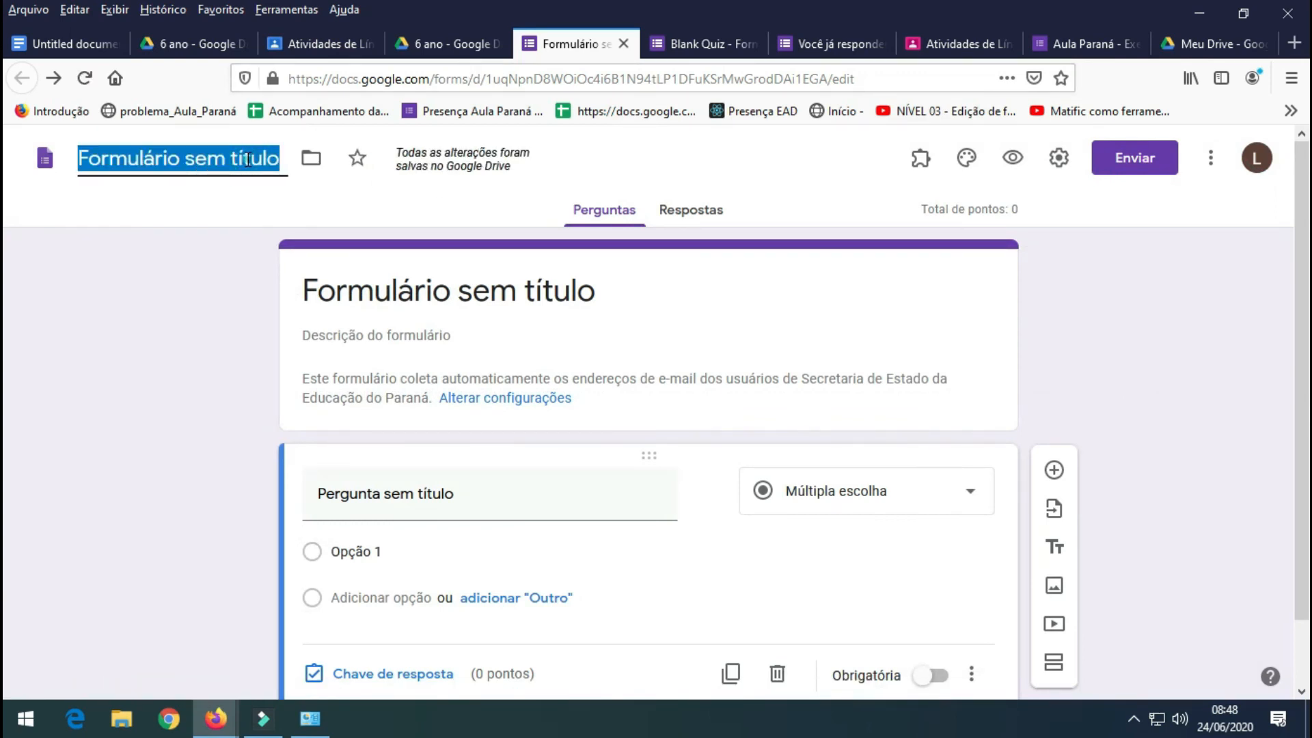
type("teste")
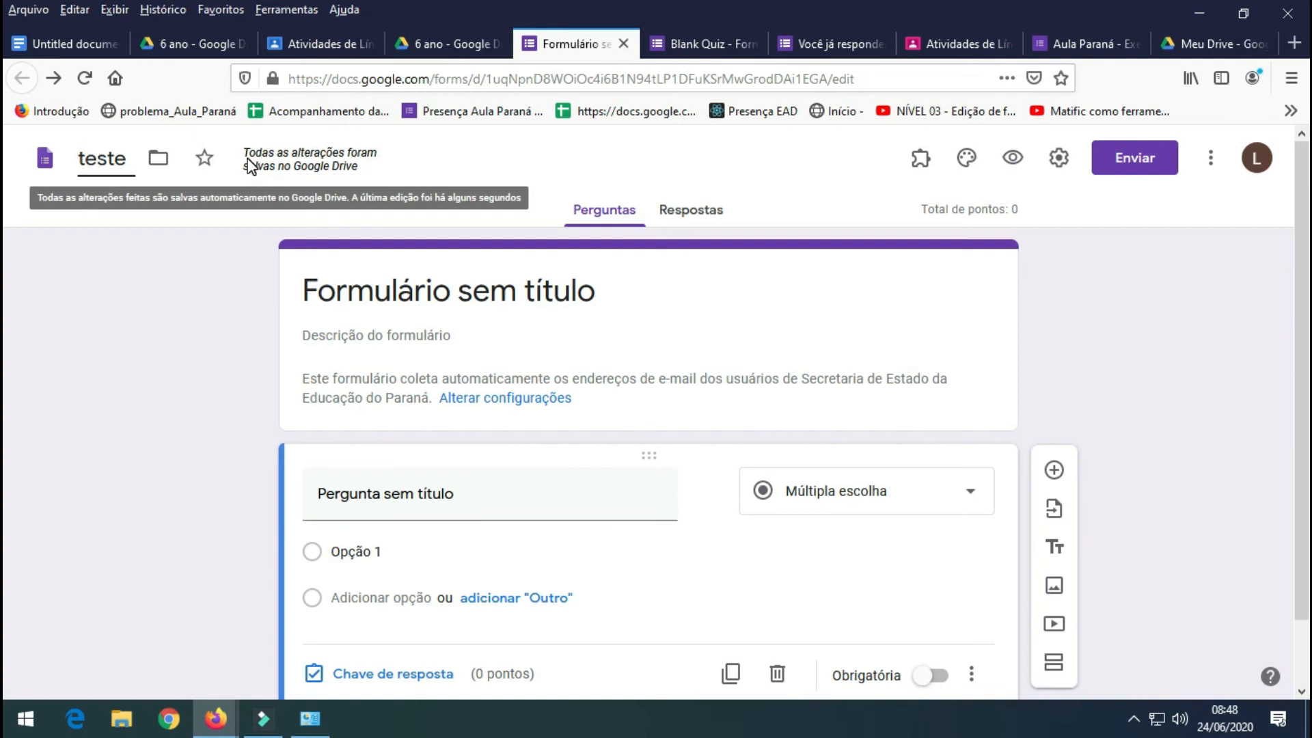
type("03")
left_click(175, 259)
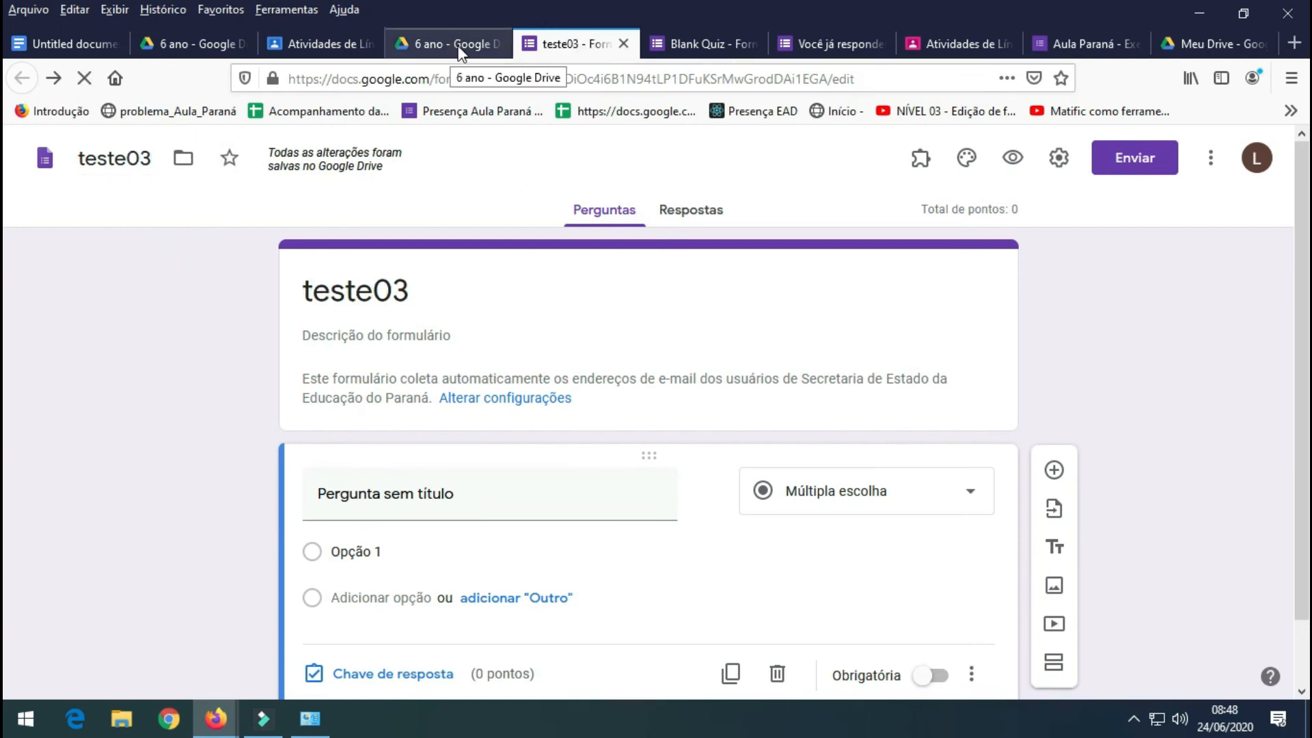
- Attach the teste03 form from Google Drive to the new Classroom assignment draft, and remove the attachment again
left_click(320, 43)
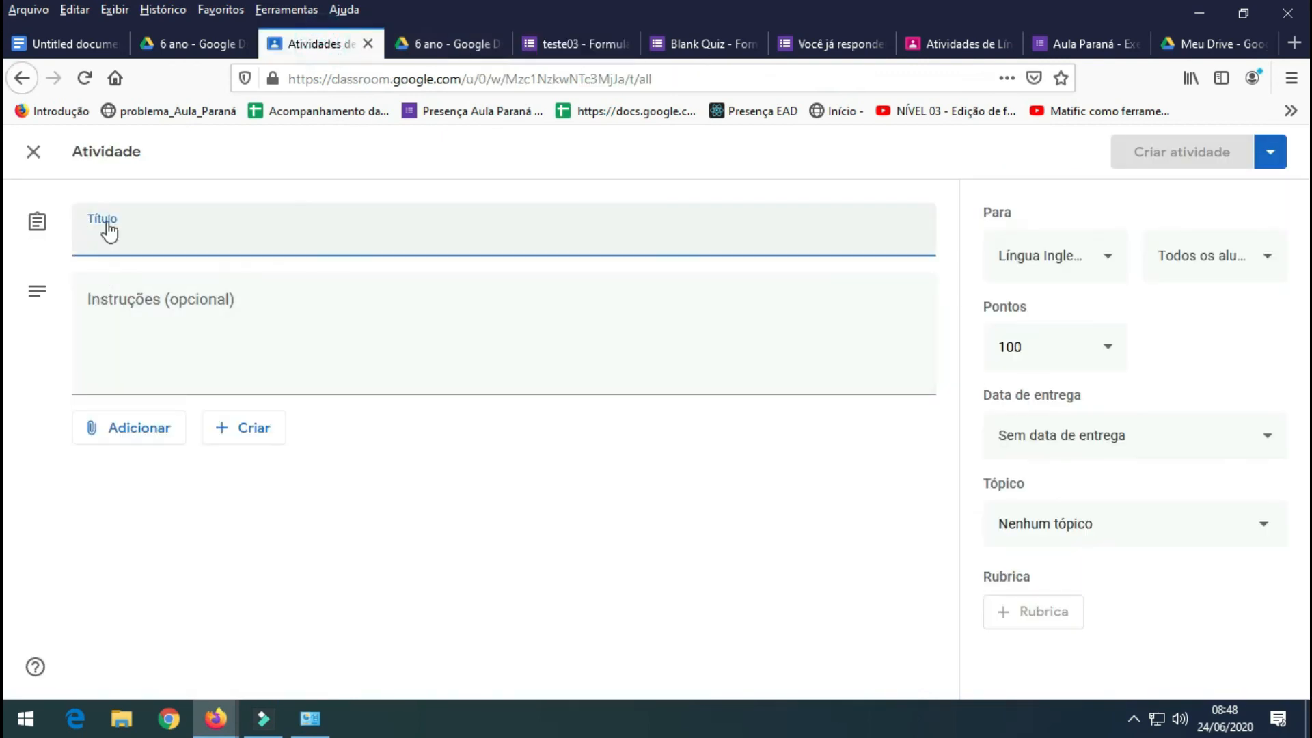
left_click(151, 439)
left_click(106, 468)
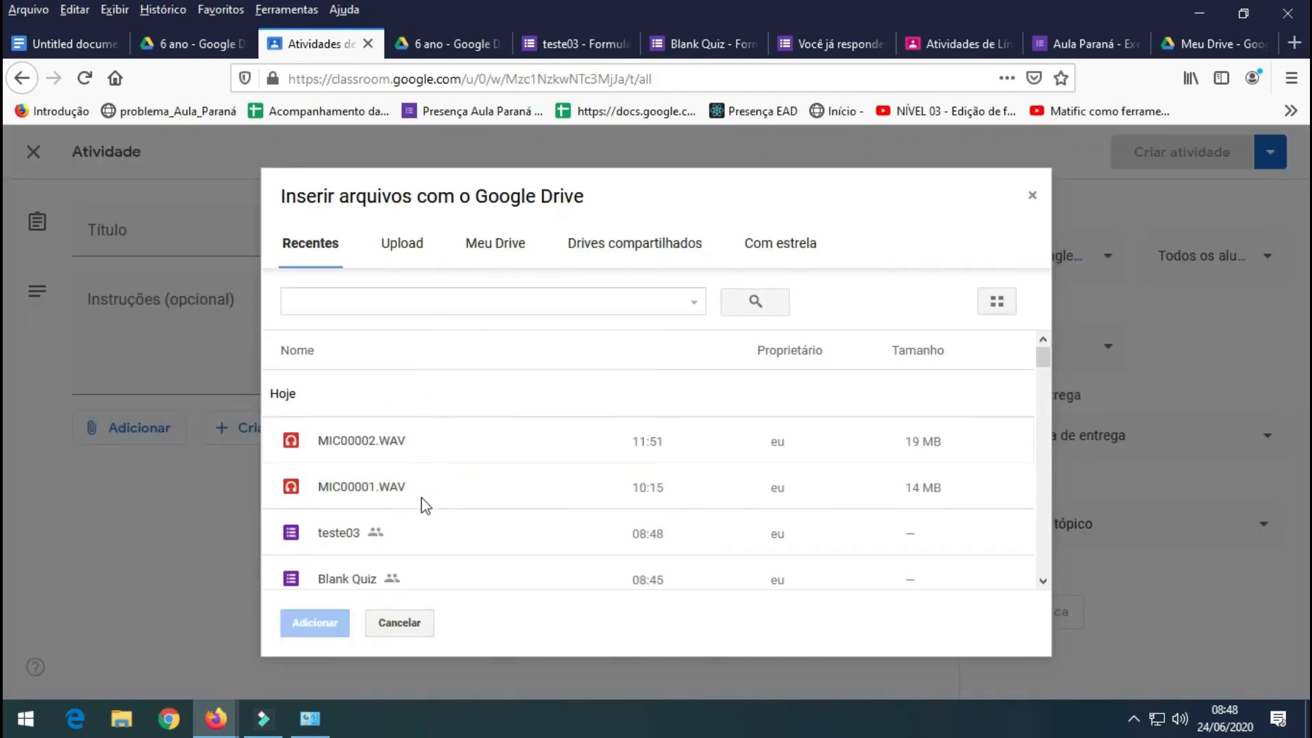
left_click(340, 540)
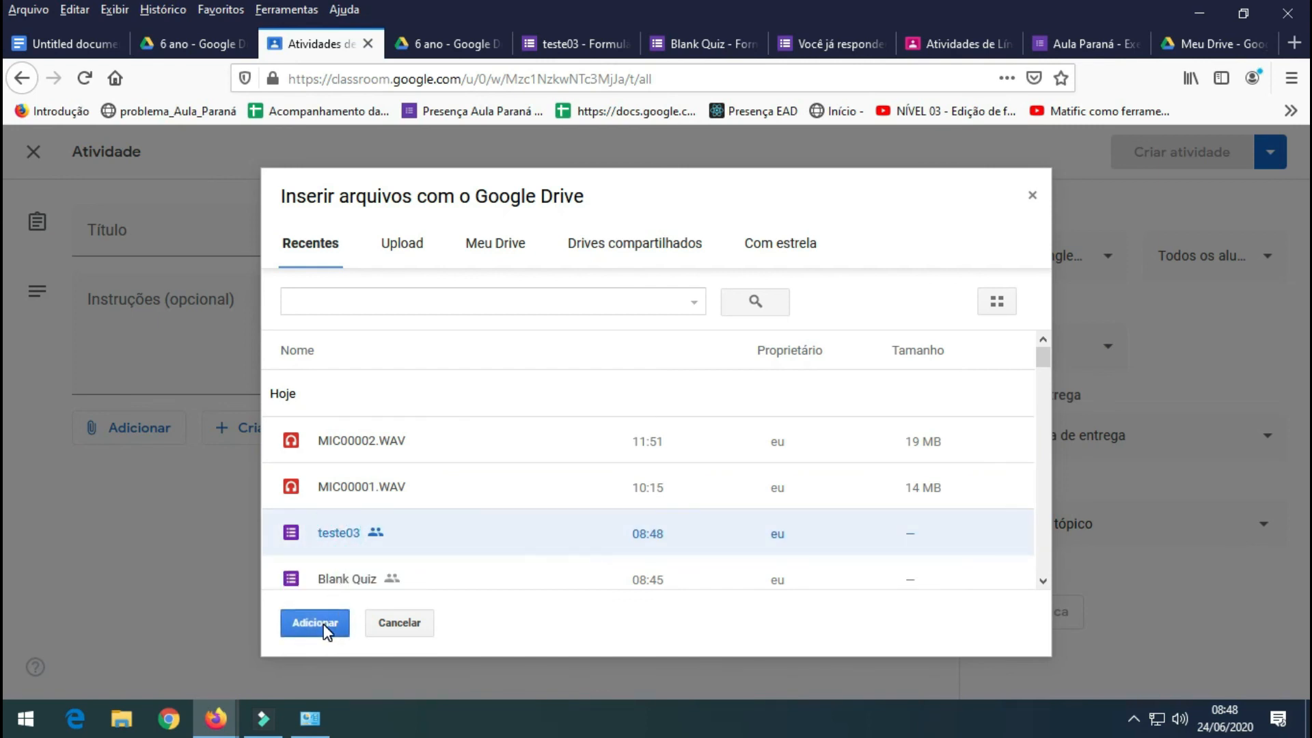
left_click(322, 624)
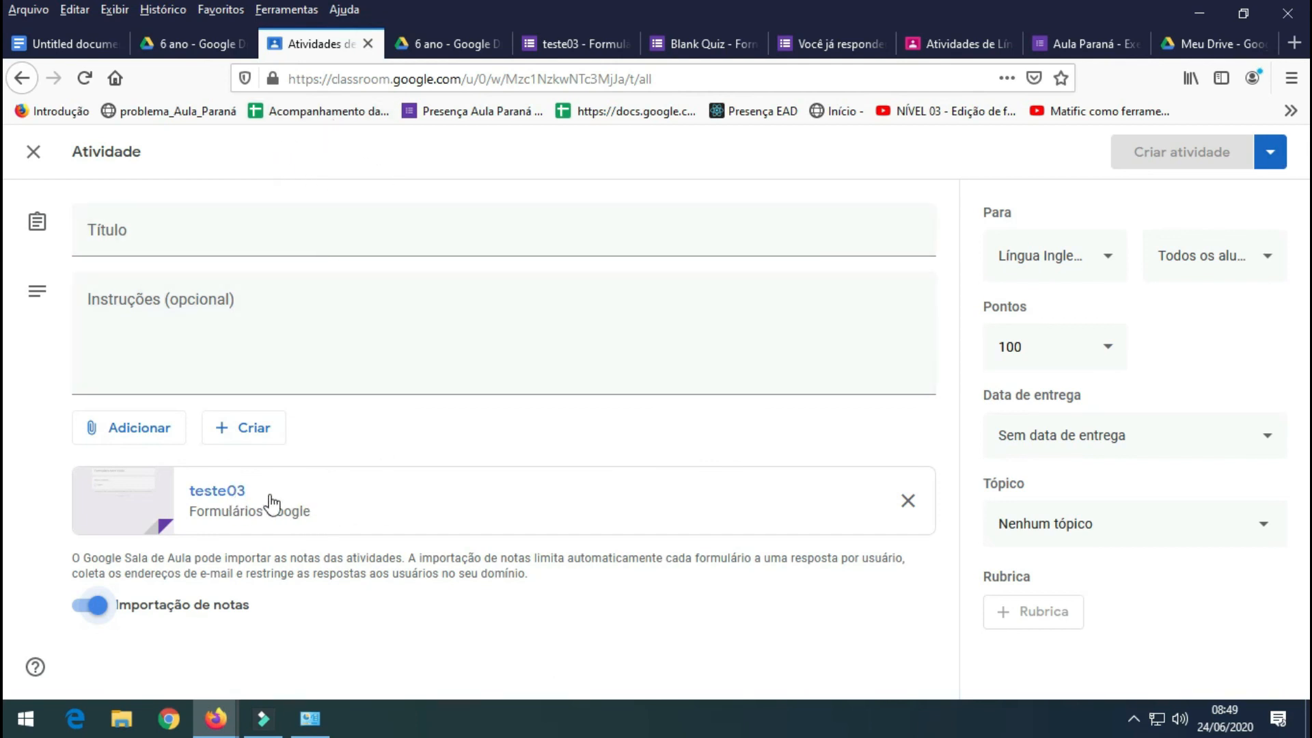
left_click(907, 500)
- Create a new Google Docs document as the assignment's attachment and set its student access to Fazer uma cópia para cada aluno
left_click(256, 440)
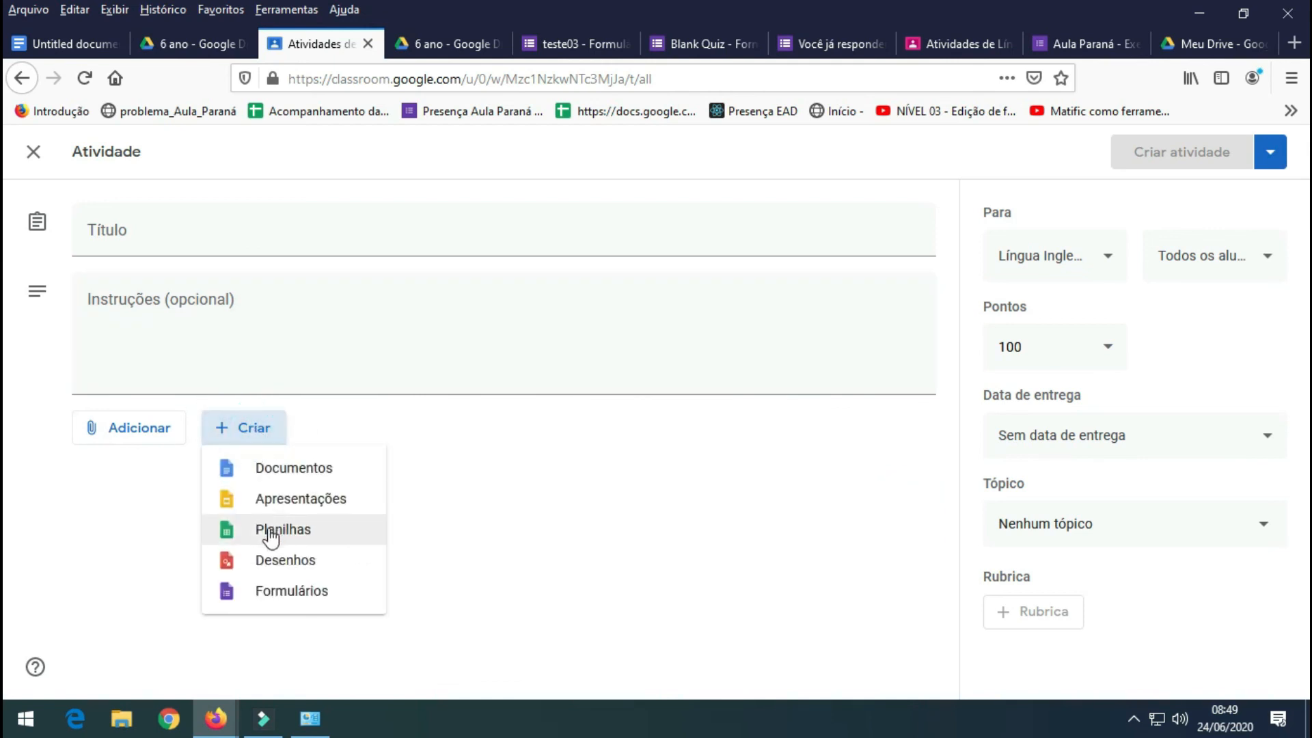
left_click(316, 474)
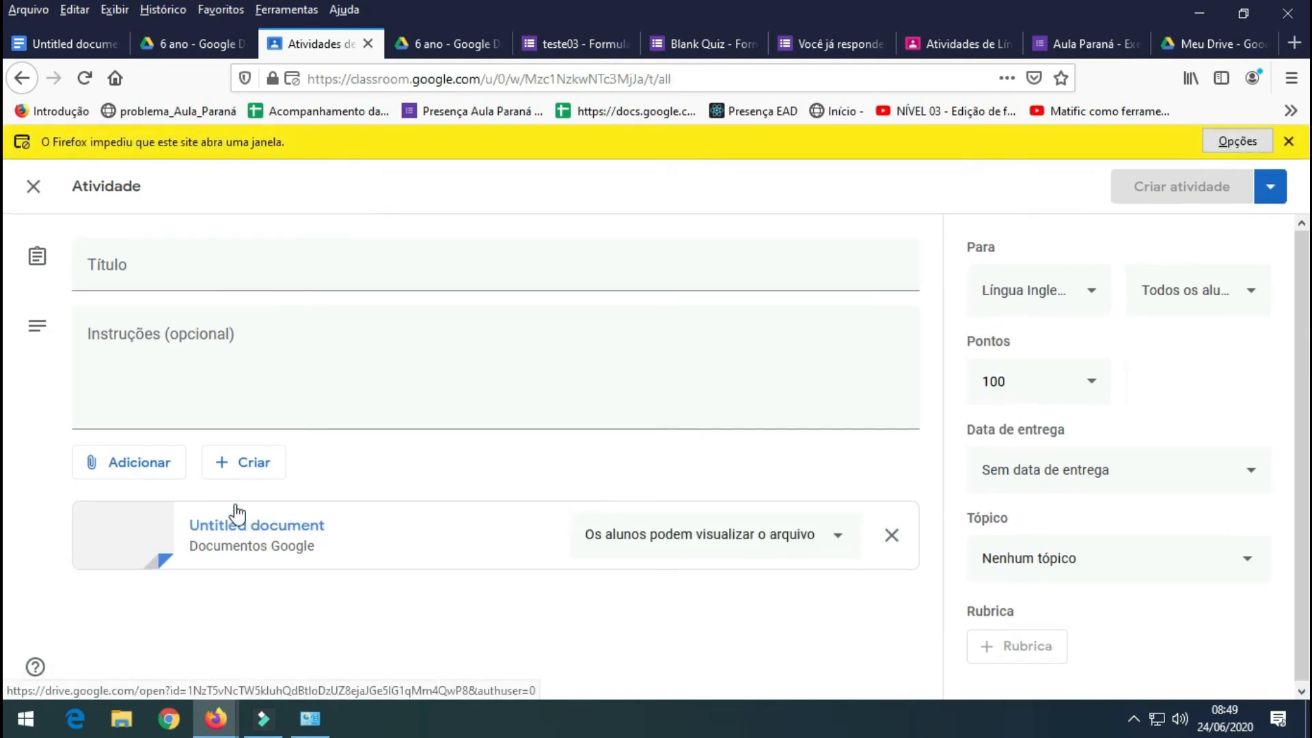
left_click(838, 536)
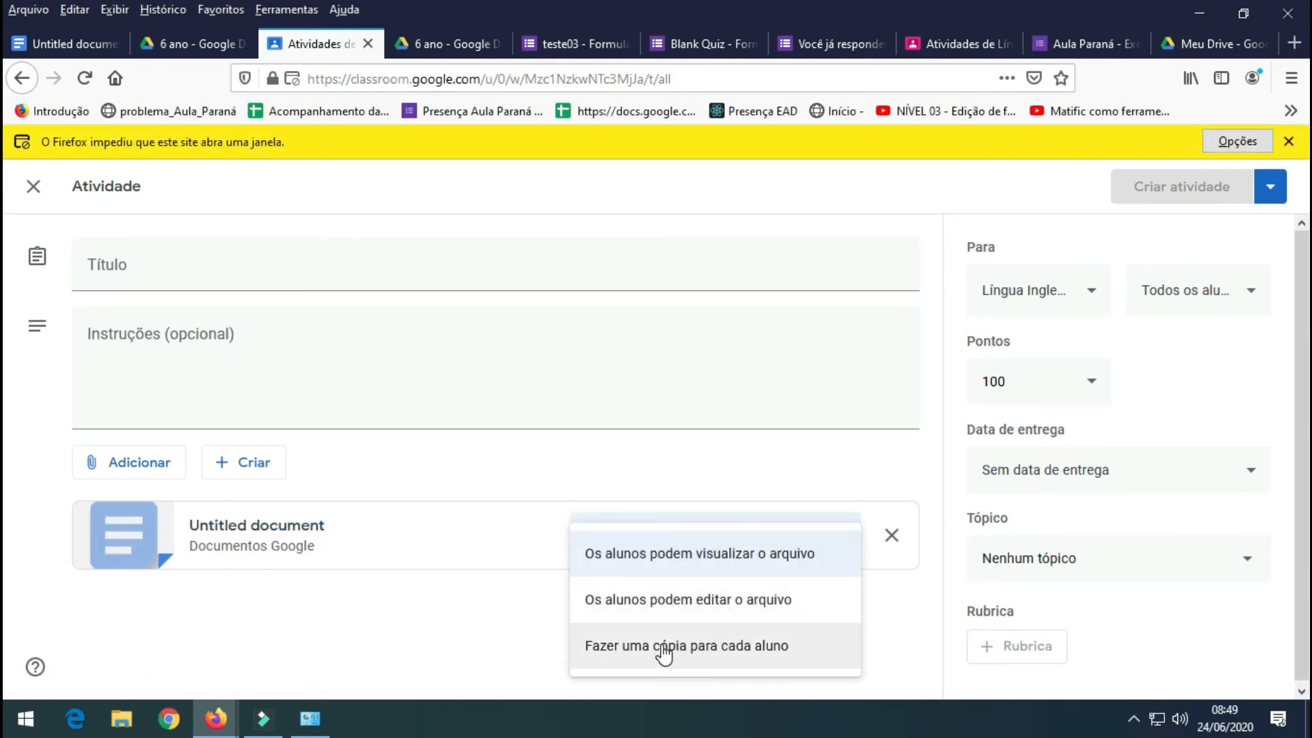
left_click(687, 648)
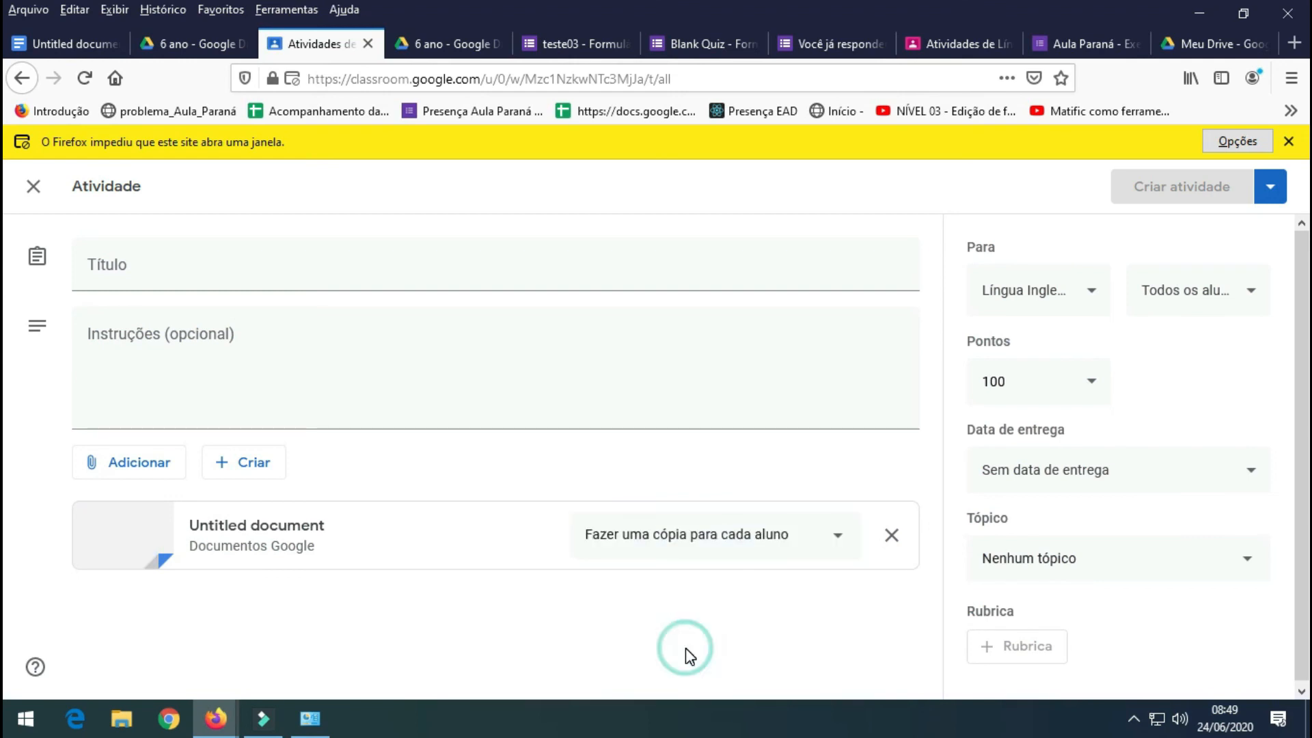
- Open the attached untitled document to view it, return to the Classroom assignment, dismiss the pop-up notice, and close the draft
left_click(231, 527)
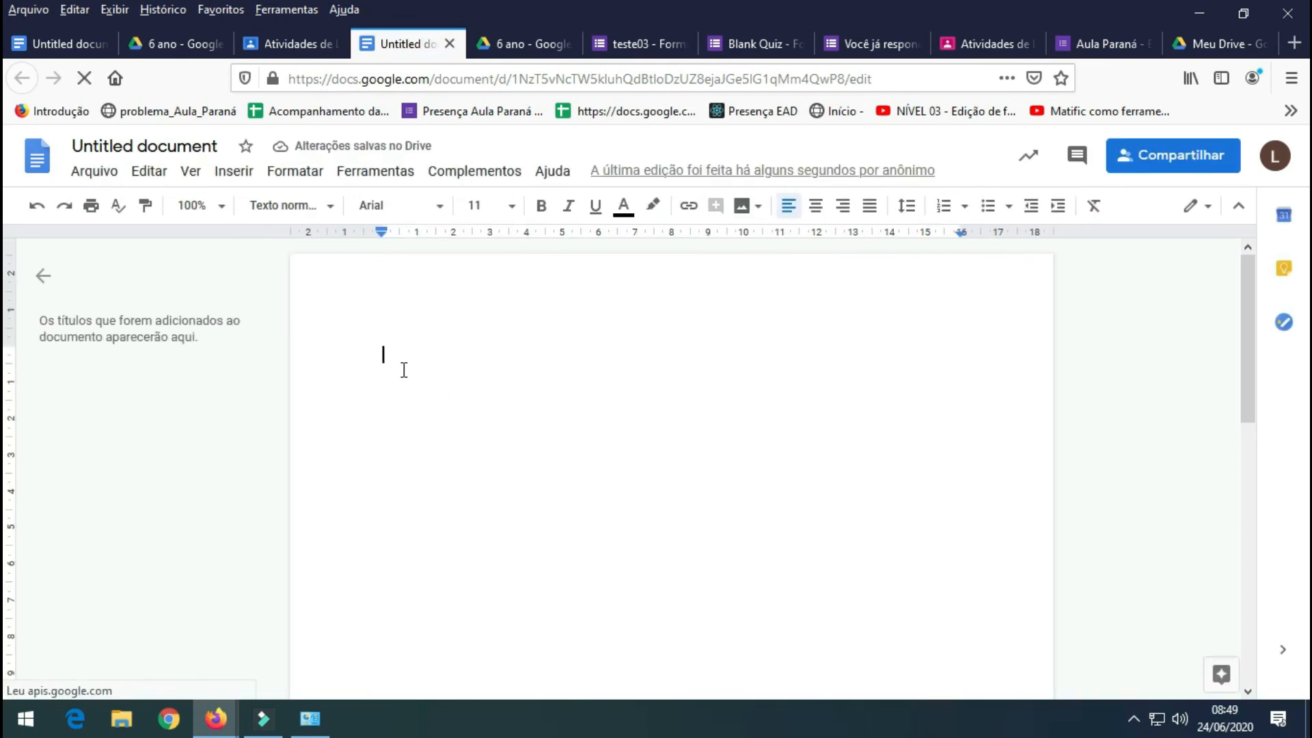
left_click(295, 38)
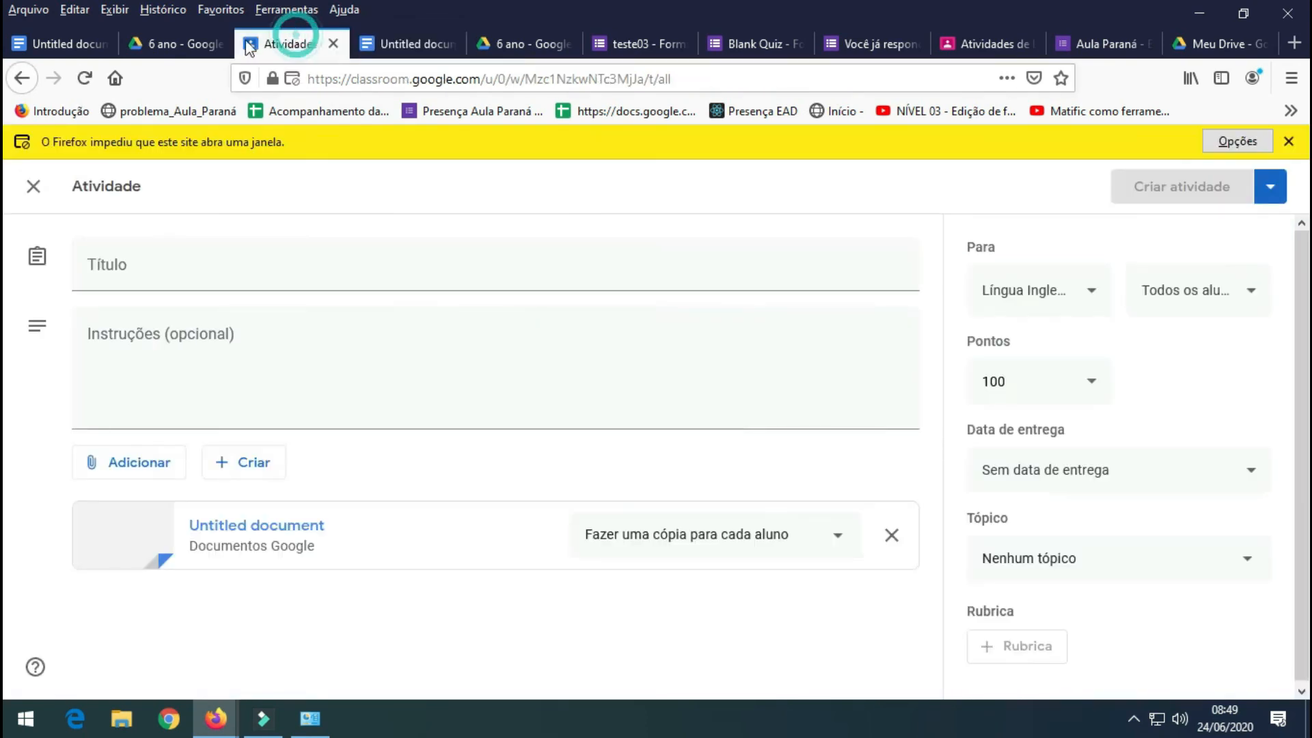
left_click(1288, 141)
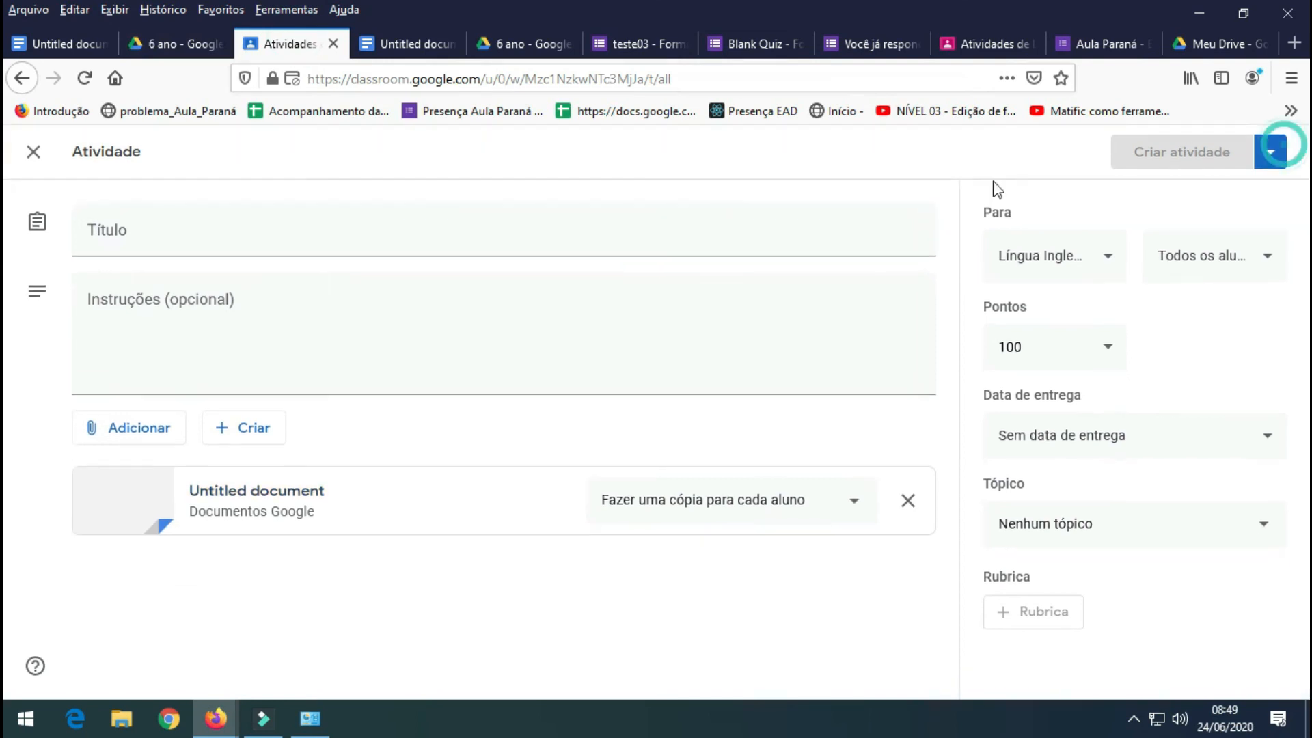
left_click(35, 152)
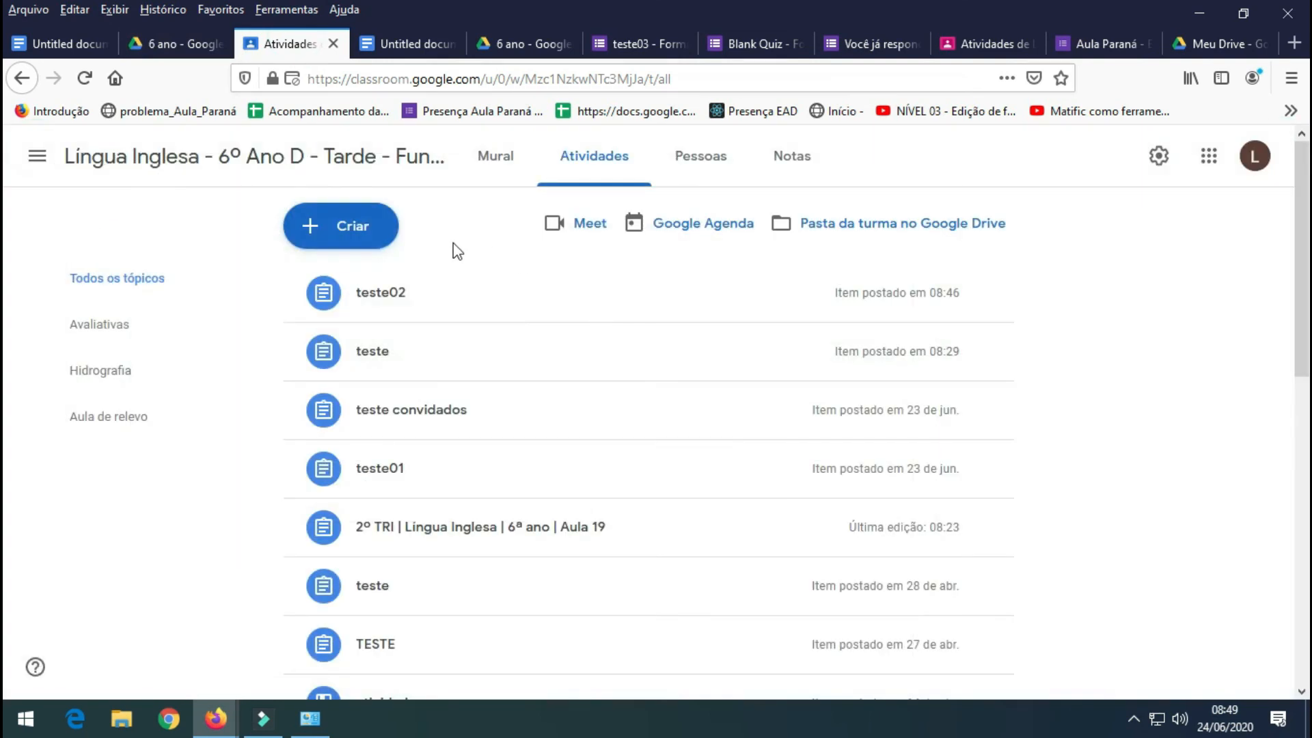
- Select the class post "2º TRI | Língua Inglesa | 6ª ano | Aula 19" for reuse, and cancel without reusing it
left_click(365, 233)
left_click(355, 404)
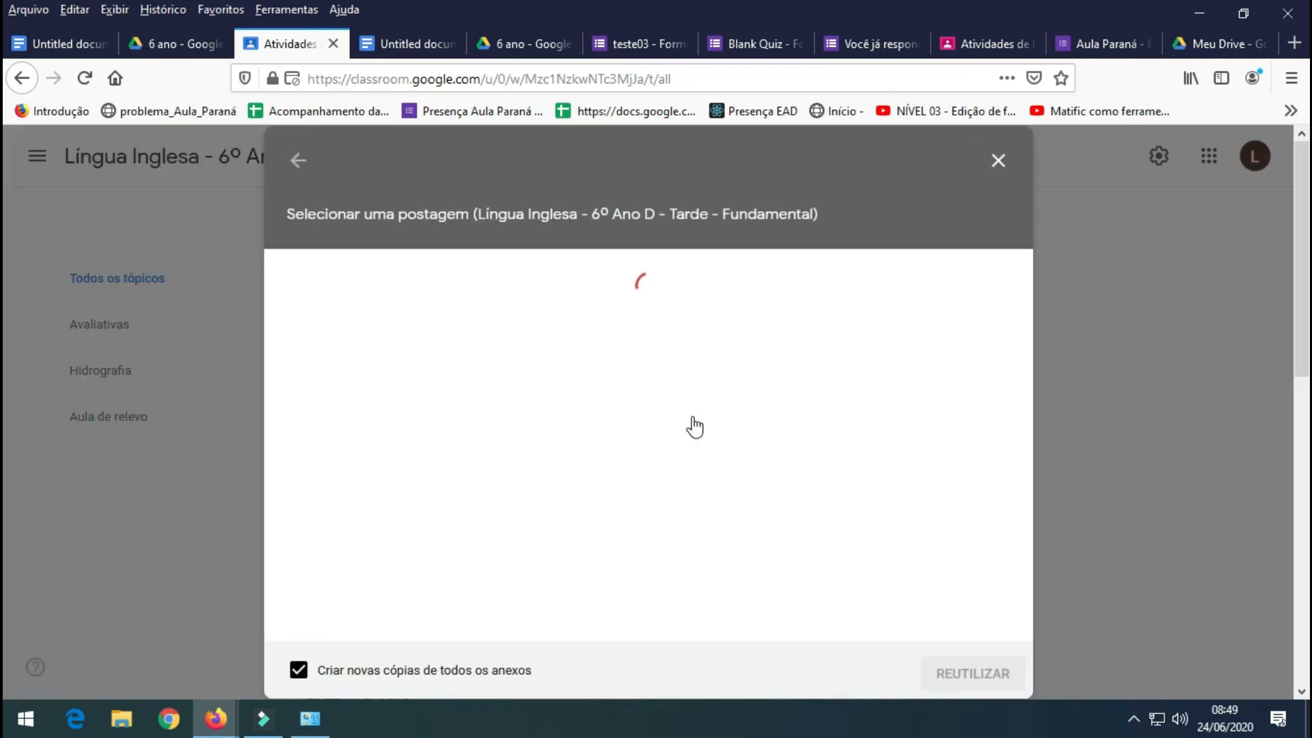
scroll(420, 492, "down", 3)
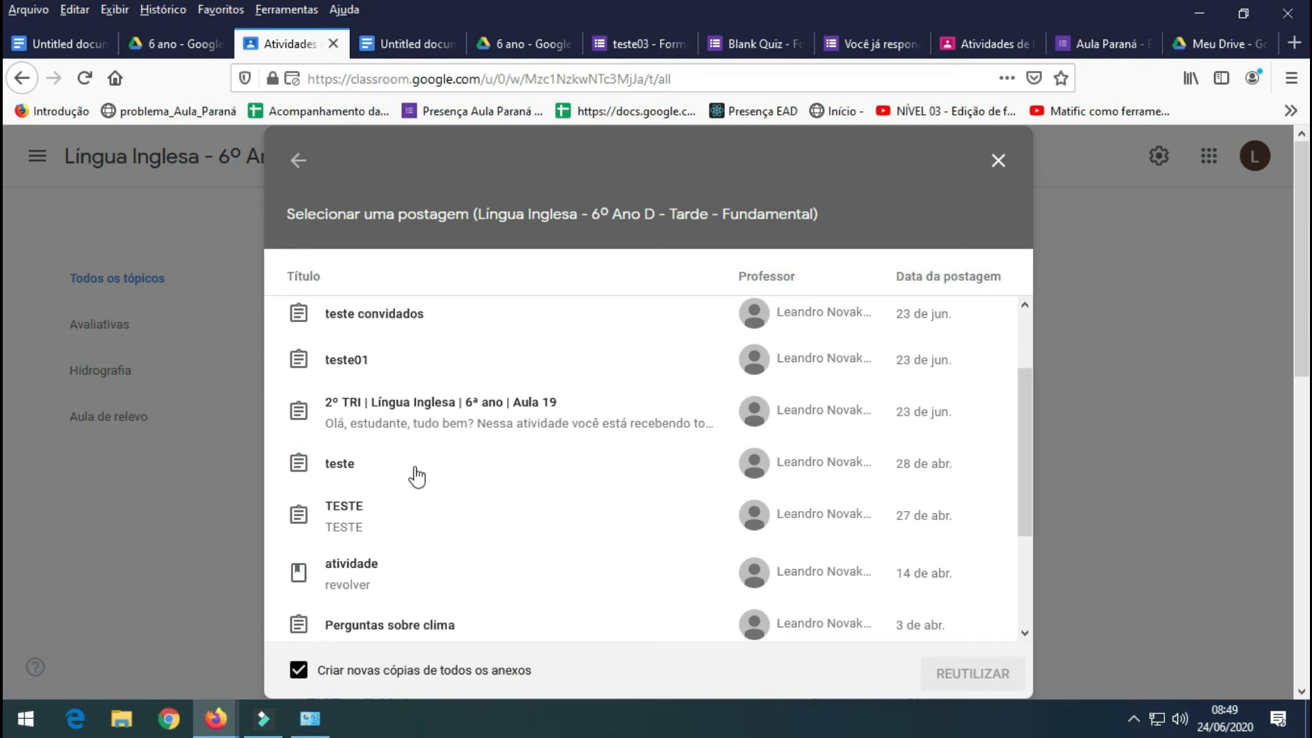
left_click(411, 413)
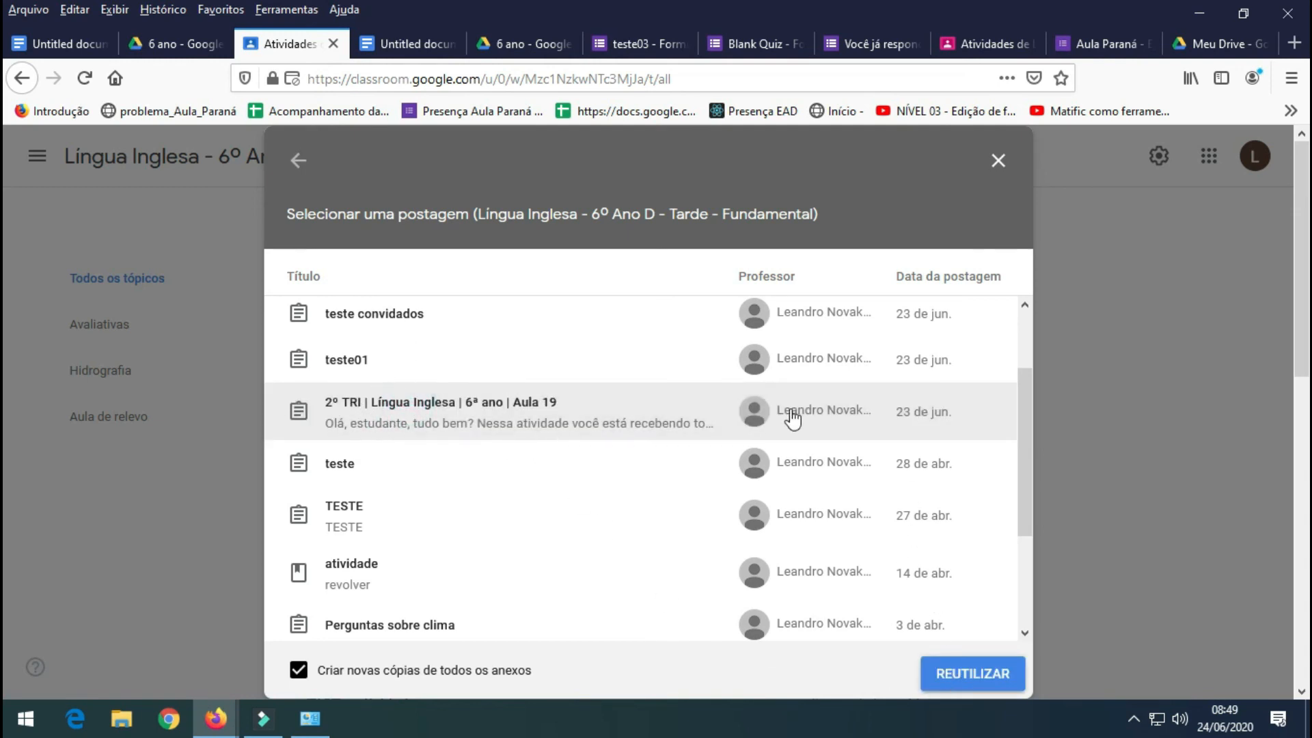
left_click(997, 163)
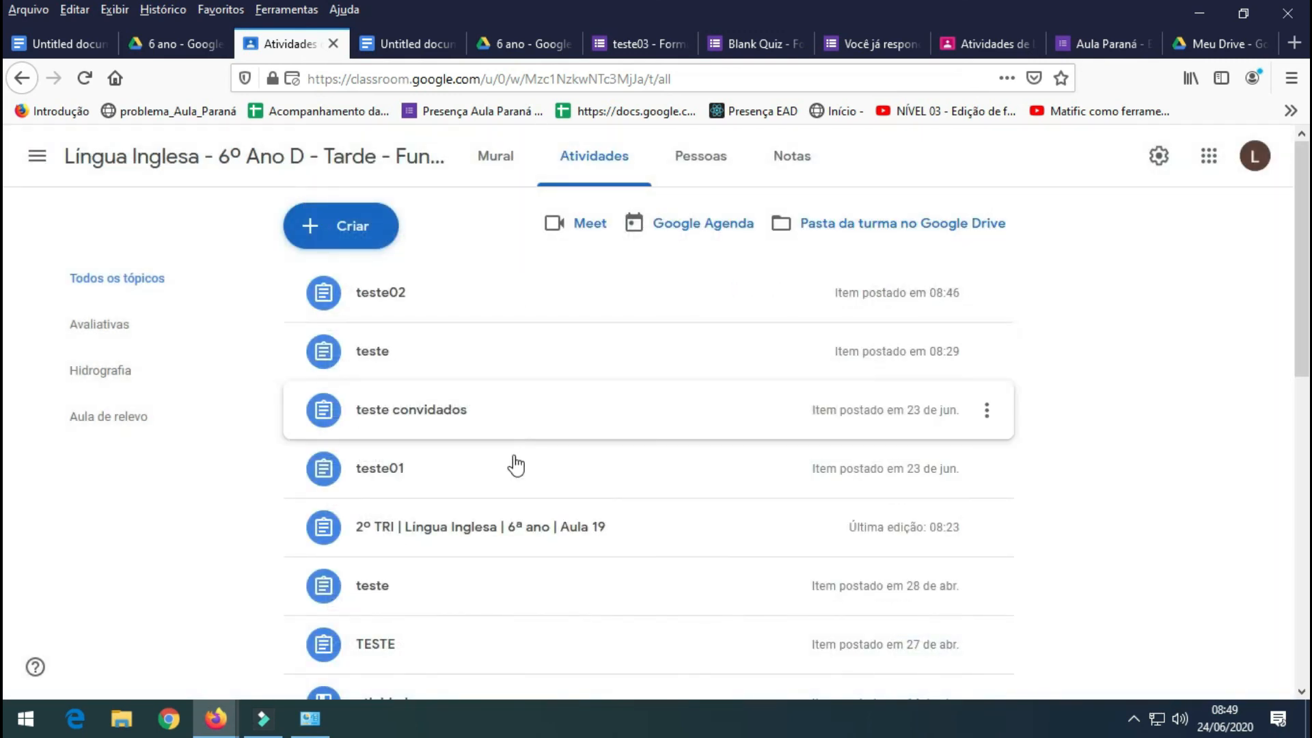